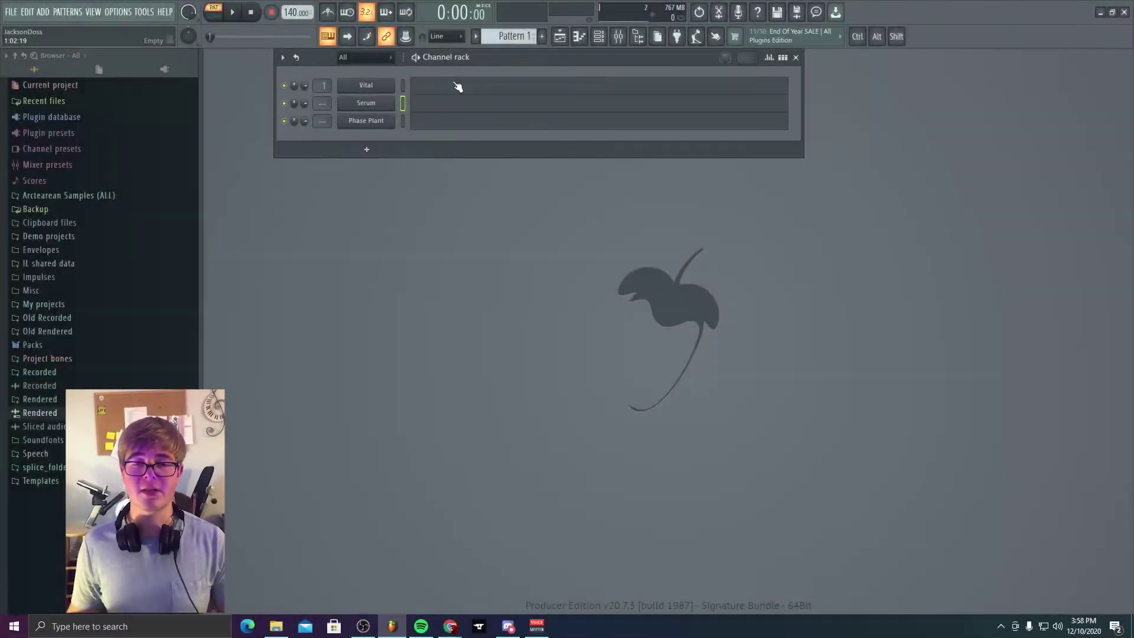
Open Vital from the channel rack, reposition its window, and check oscillator 1's Filter 1 output routing.
{"action": "left_click", "coordinate": [377, 85]}
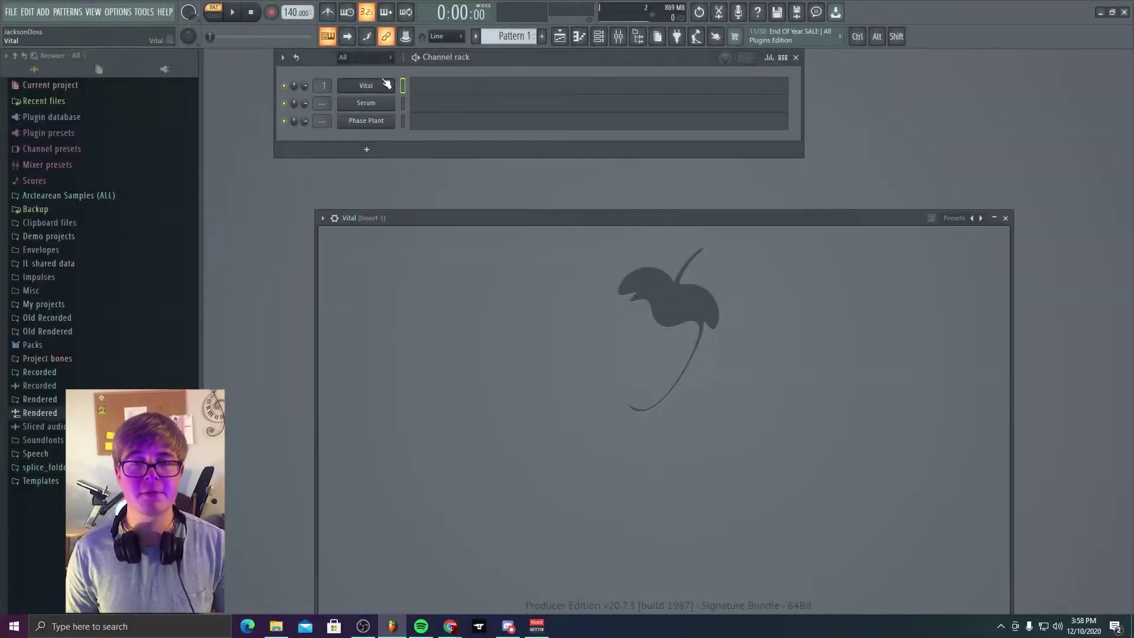
{"action": "left_click_drag", "start_coordinate": [460, 217], "coordinate": [404, 124]}
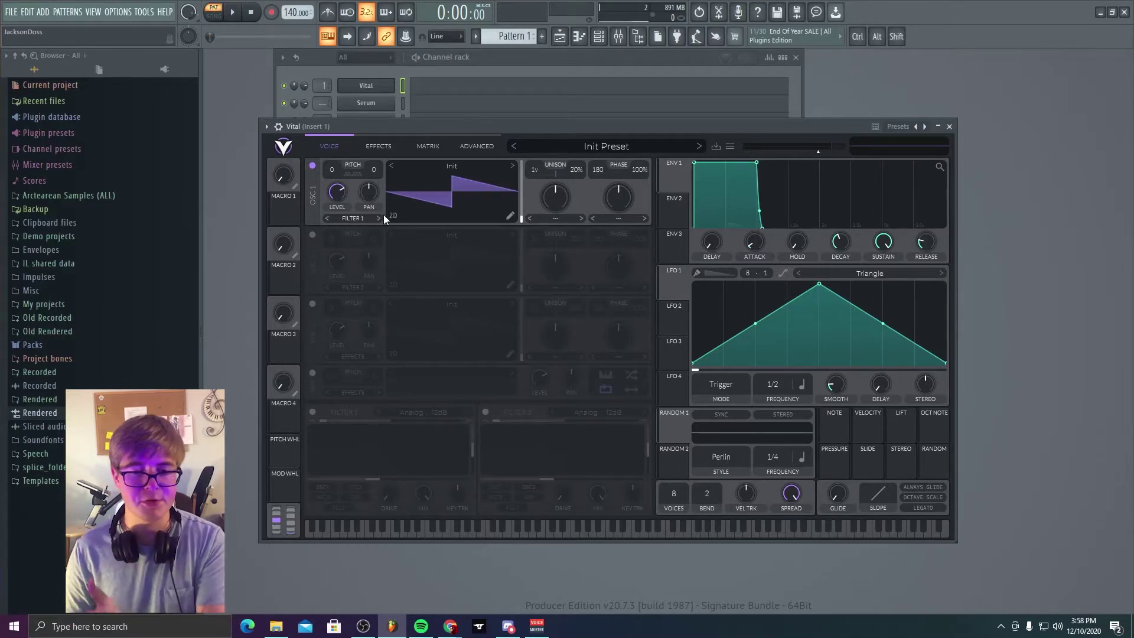
{"action": "left_click", "coordinate": [349, 222]}
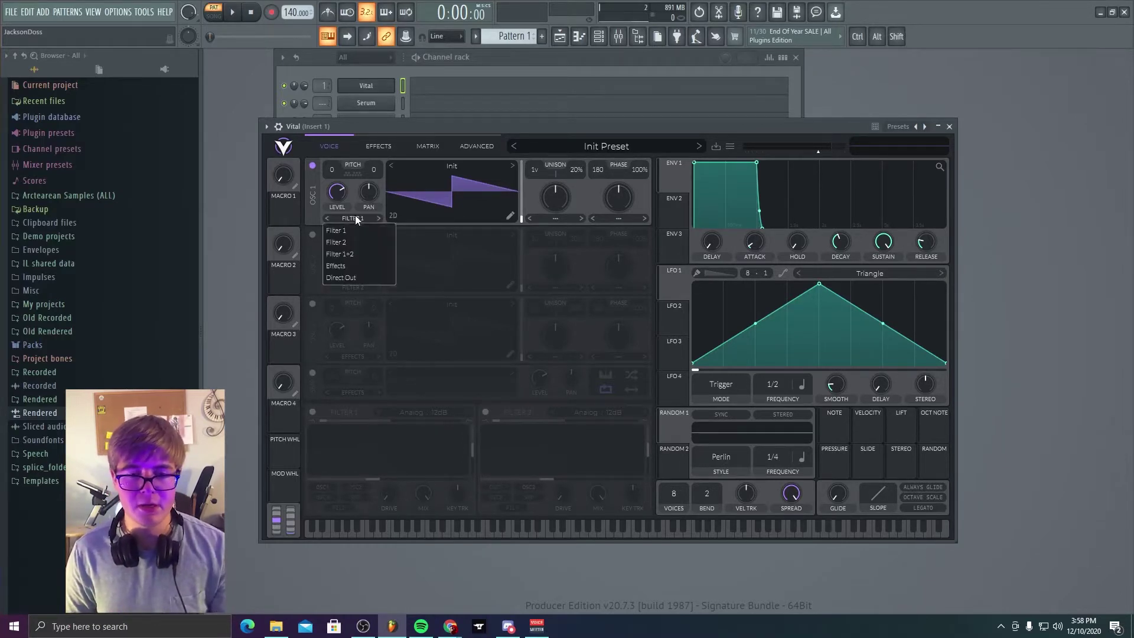
{"action": "left_click", "coordinate": [426, 243]}
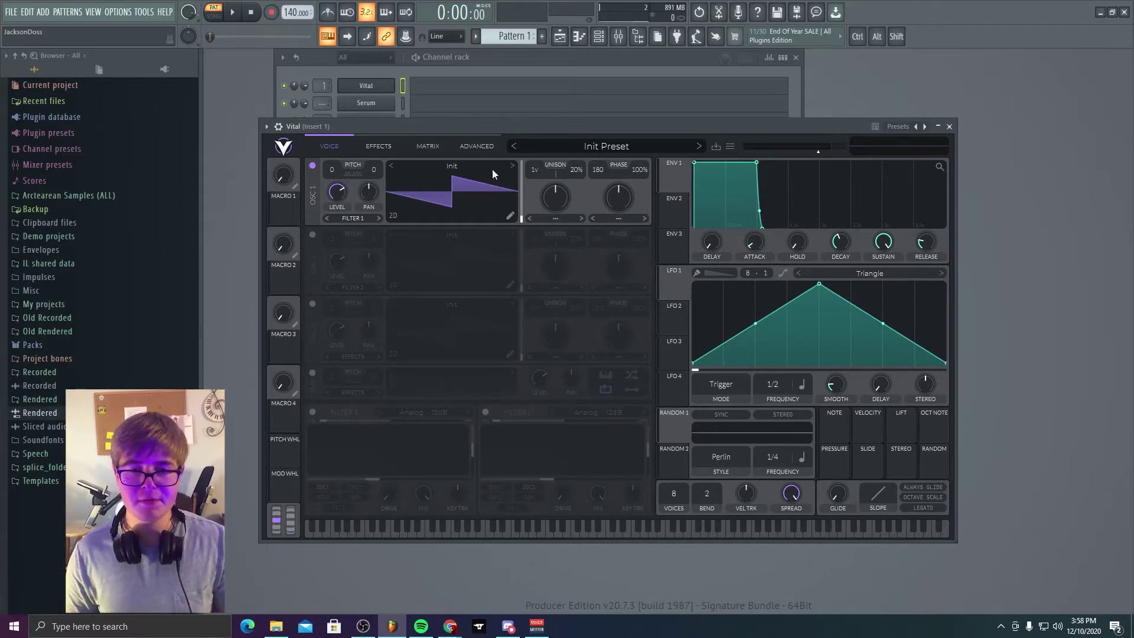
{"action": "left_click_drag", "start_coordinate": [452, 130], "coordinate": [477, 162]}
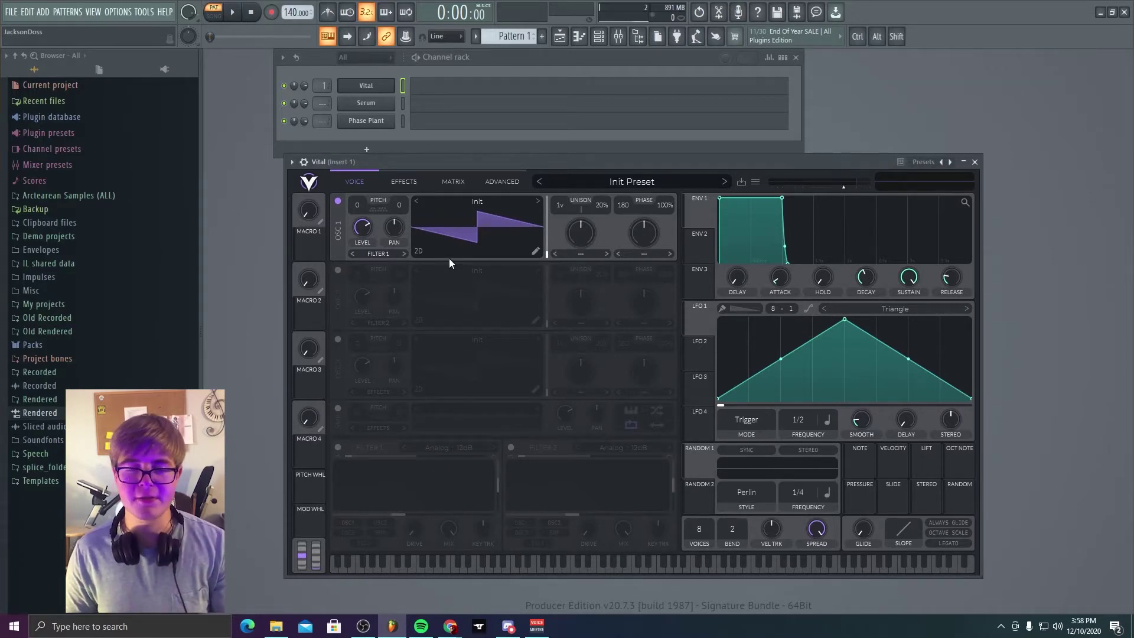
Open Phase Plant, browse its generator list without adding anything, then bring Vital back up.
{"action": "left_click", "coordinate": [381, 125]}
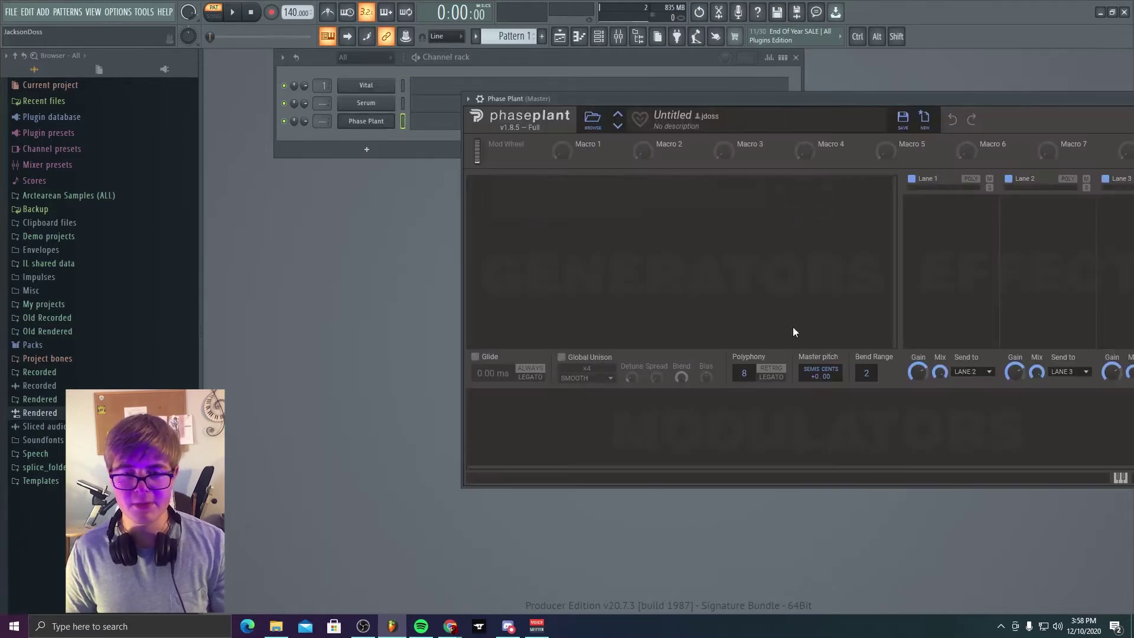
{"action": "left_click", "coordinate": [619, 217]}
{"action": "left_click", "coordinate": [583, 276]}
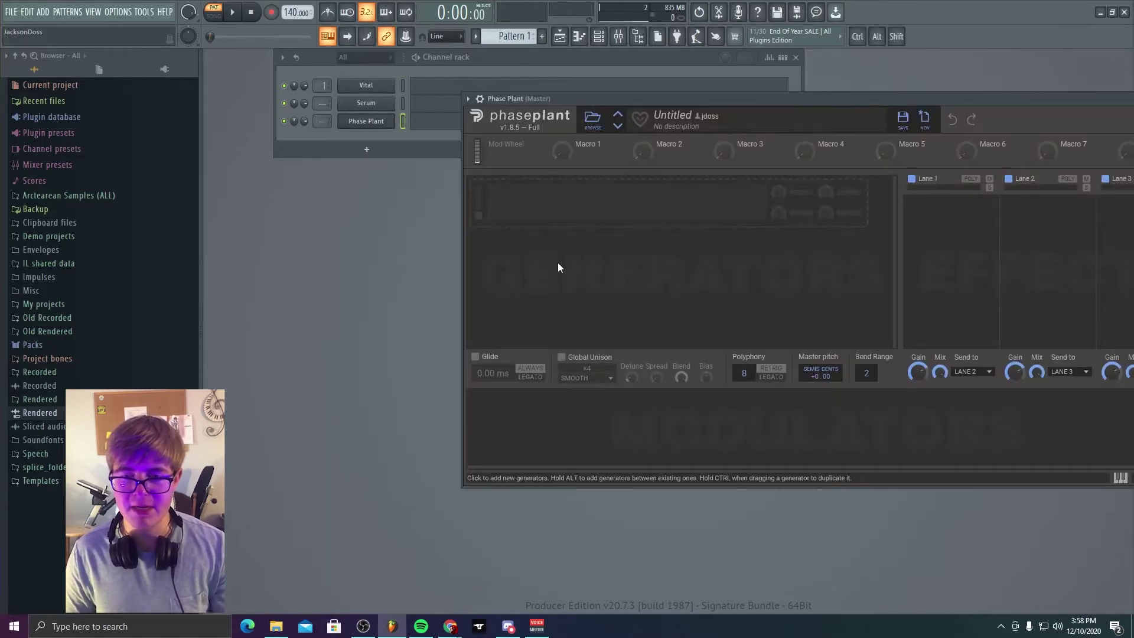
{"action": "left_click", "coordinate": [623, 215]}
{"action": "left_click", "coordinate": [577, 276]}
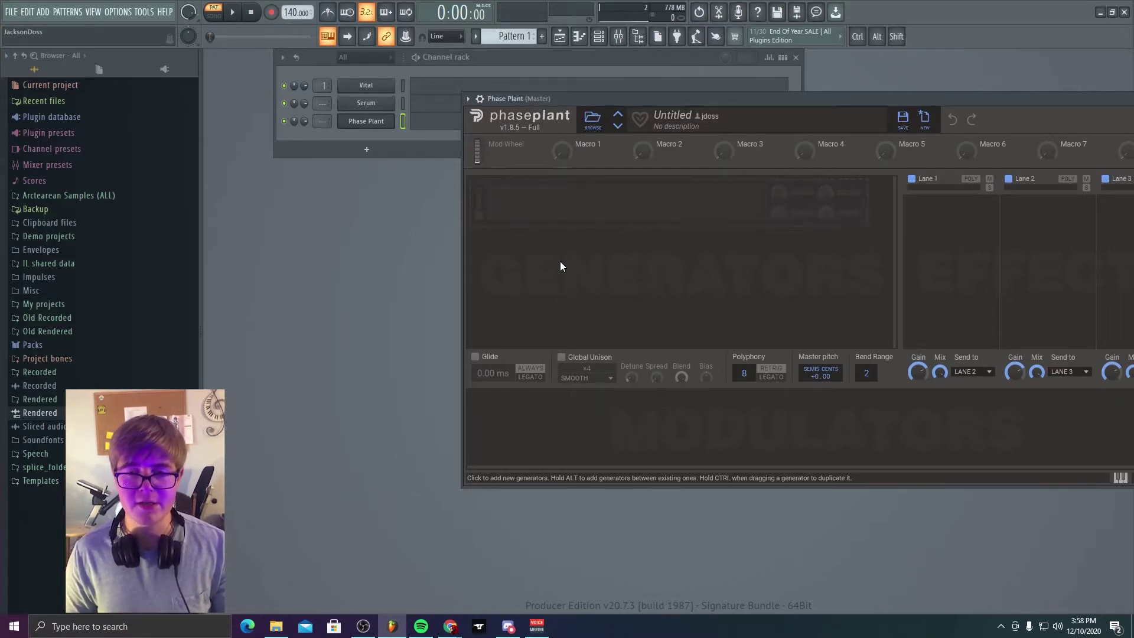
{"action": "left_click", "coordinate": [394, 86]}
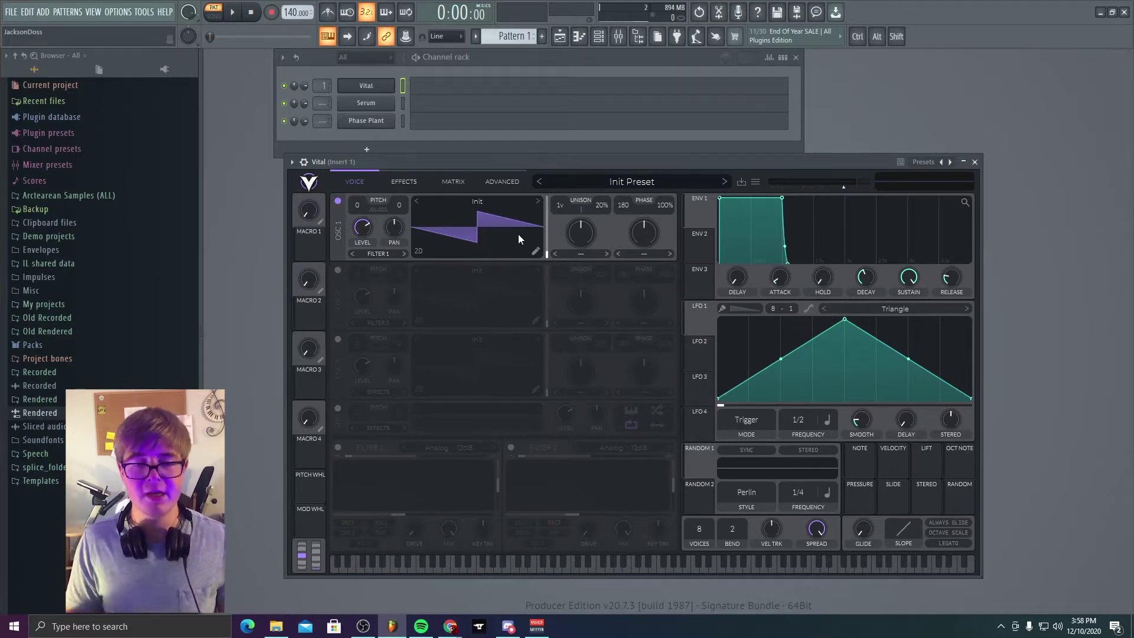
Switch between the Serum, Phase Plant and Vital channels, ending back on Serum.
{"action": "left_click", "coordinate": [373, 104]}
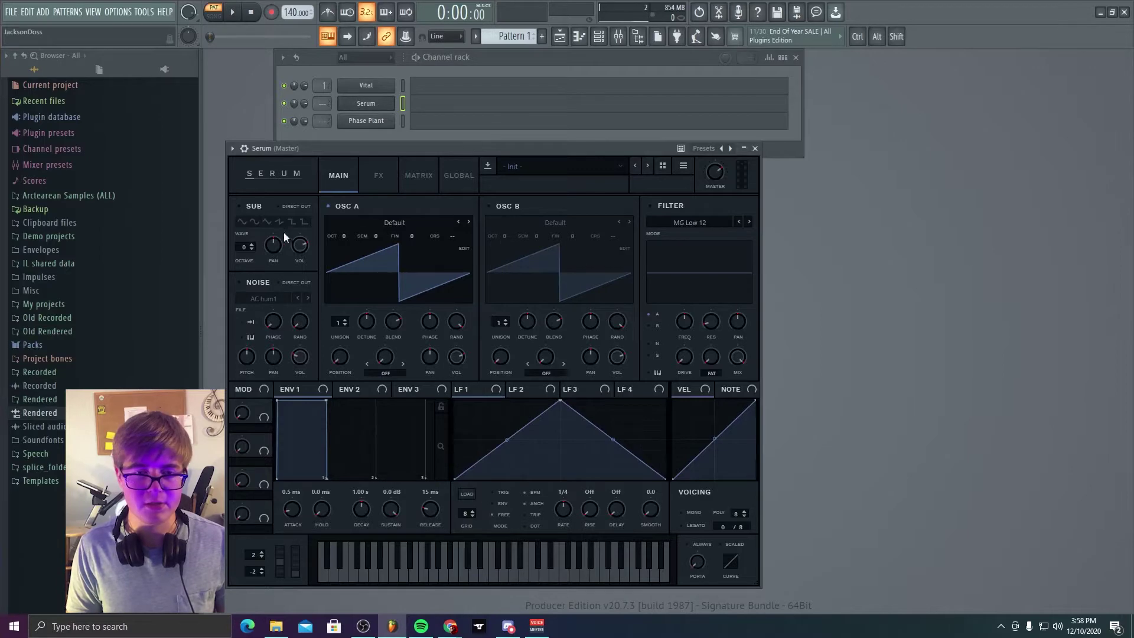
{"action": "left_click", "coordinate": [375, 121]}
{"action": "left_click", "coordinate": [384, 89]}
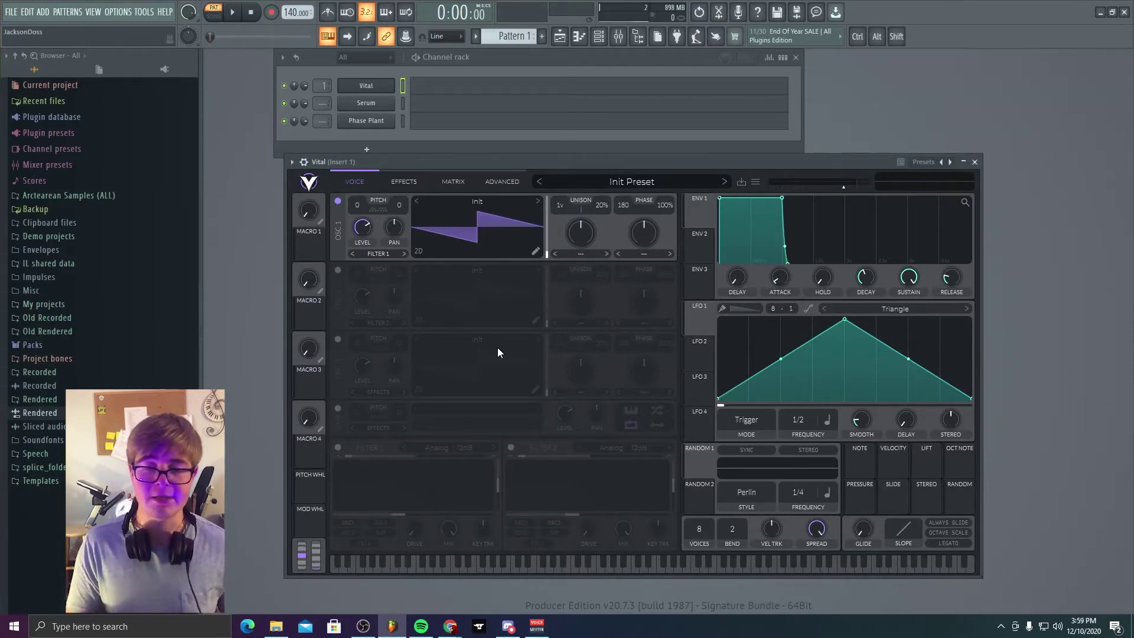
{"action": "left_click", "coordinate": [393, 106]}
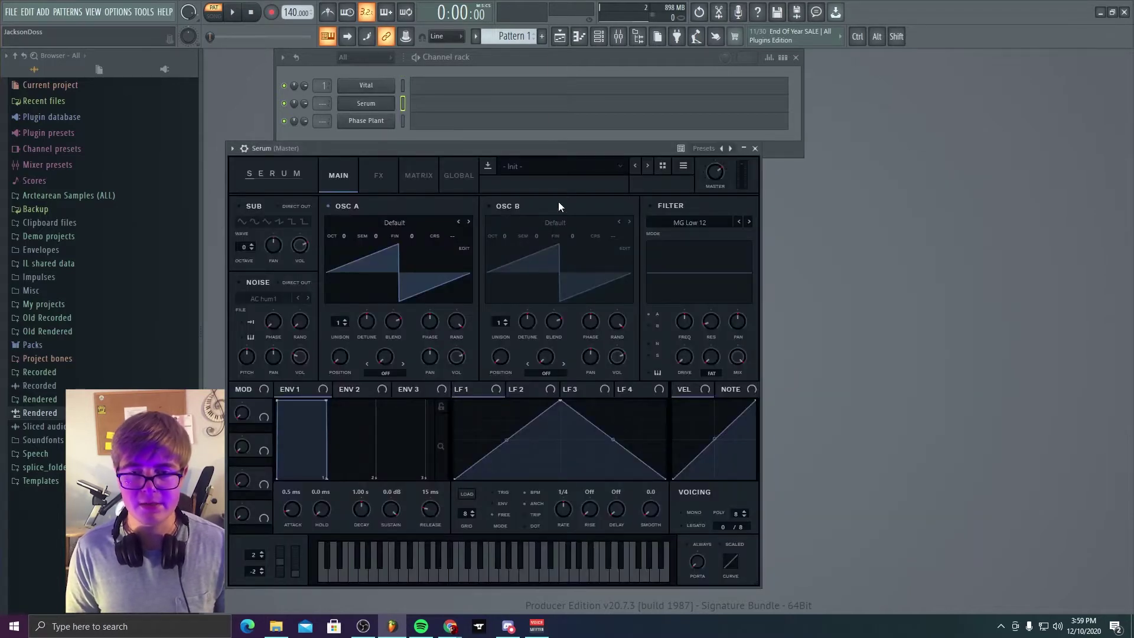
Toggle Serum's Filter FX off again, switch on the main low-pass filter, then return to Vital.
{"action": "left_click", "coordinate": [379, 177]}
{"action": "left_click", "coordinate": [241, 367]}
{"action": "left_click", "coordinate": [241, 368]}
{"action": "left_click", "coordinate": [338, 175]}
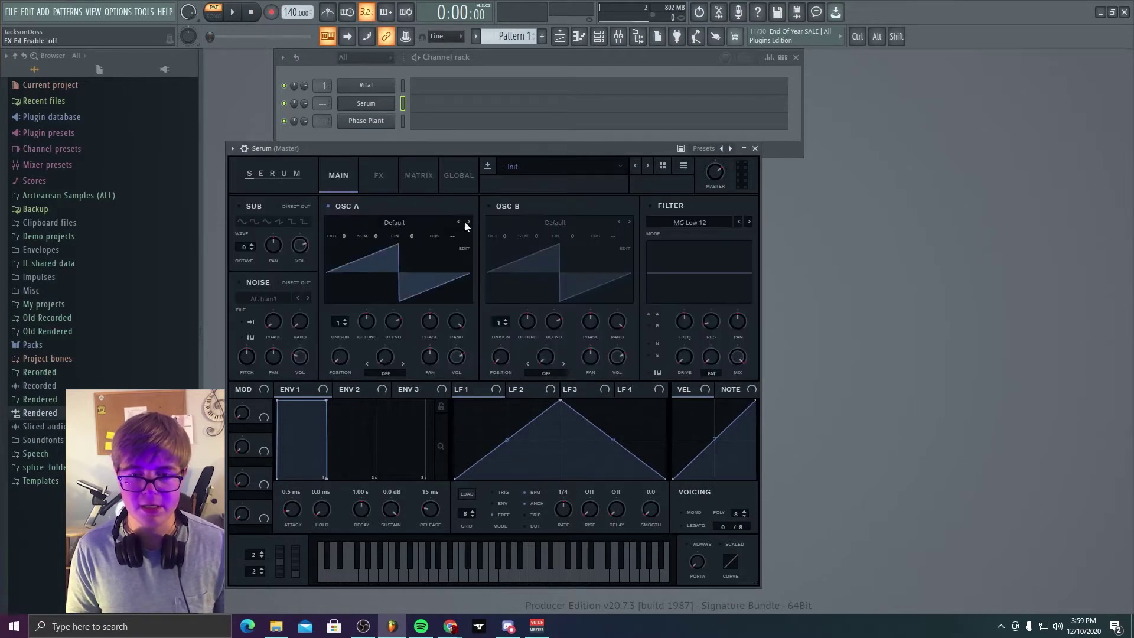
{"action": "left_click", "coordinate": [652, 206]}
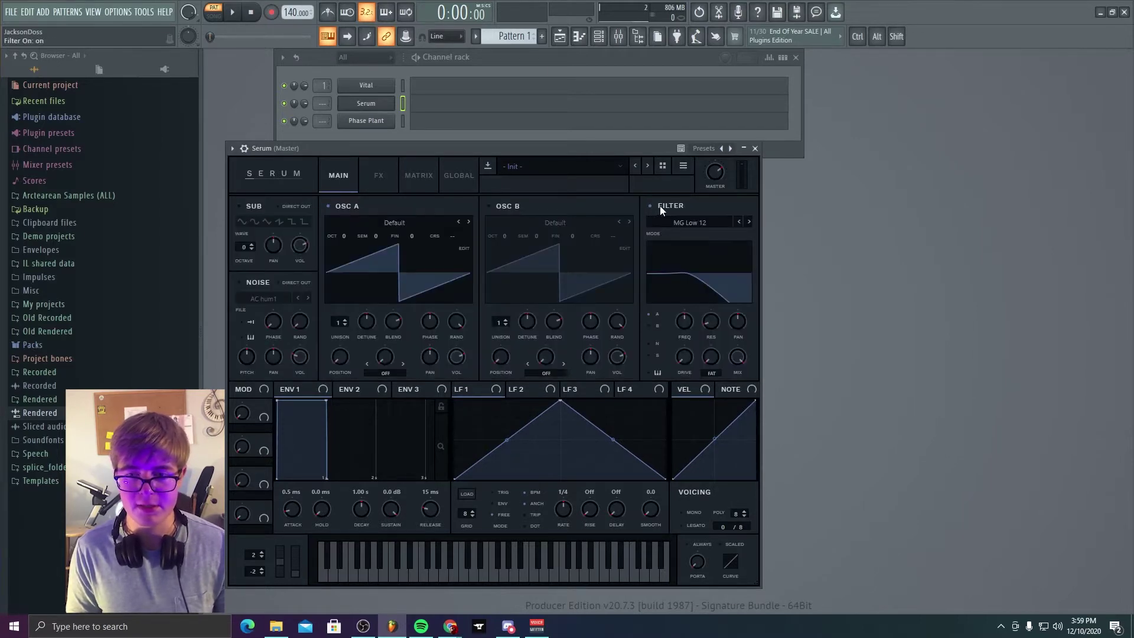
{"action": "left_click", "coordinate": [364, 86]}
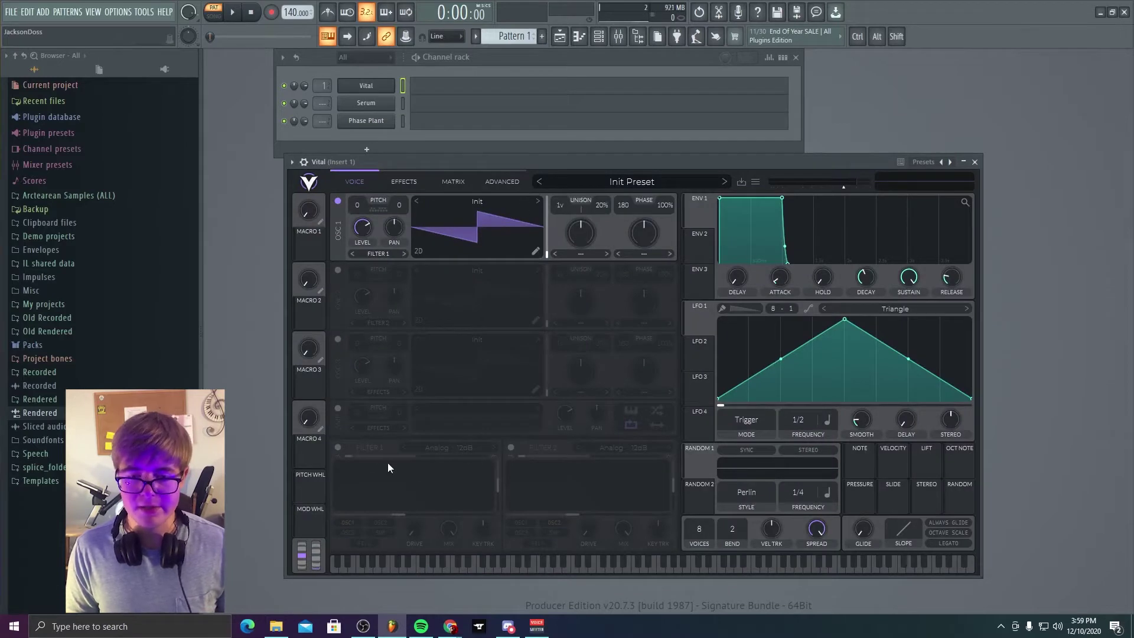
Toggle Vital's Filter 1 and Filter 2 on and back off.
{"action": "left_click", "coordinate": [339, 448]}
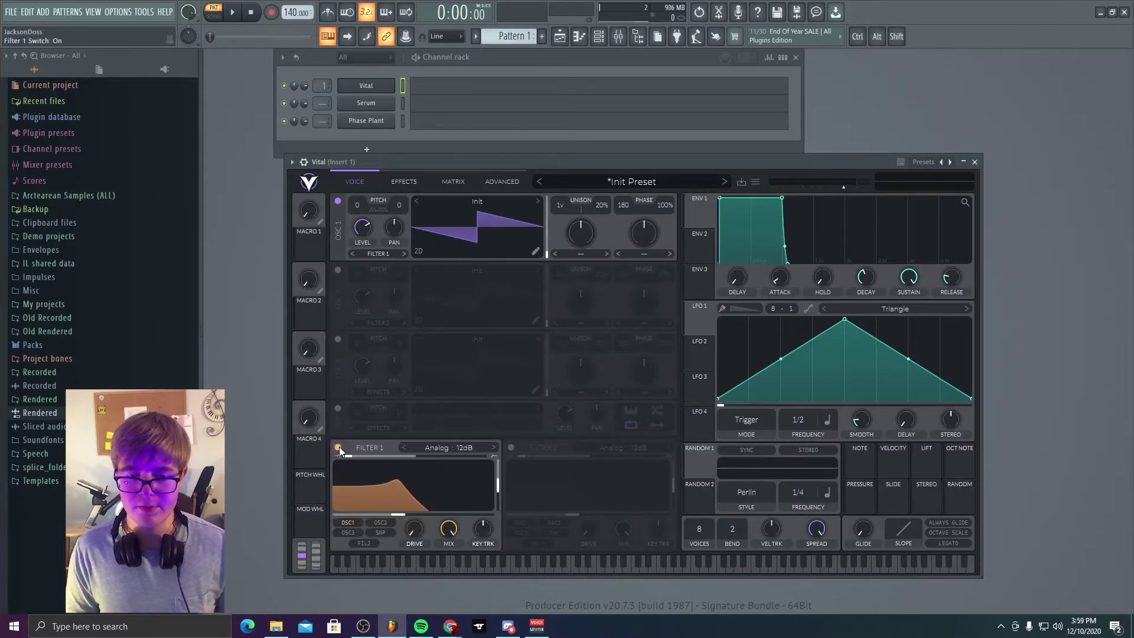
{"action": "left_click", "coordinate": [337, 447]}
{"action": "left_click", "coordinate": [514, 445]}
{"action": "left_click", "coordinate": [513, 447]}
Enable Vital's Filter effect and try Ladder, Digital and Analog styles, settling on Dirty 12dB.
{"action": "left_click", "coordinate": [410, 180]}
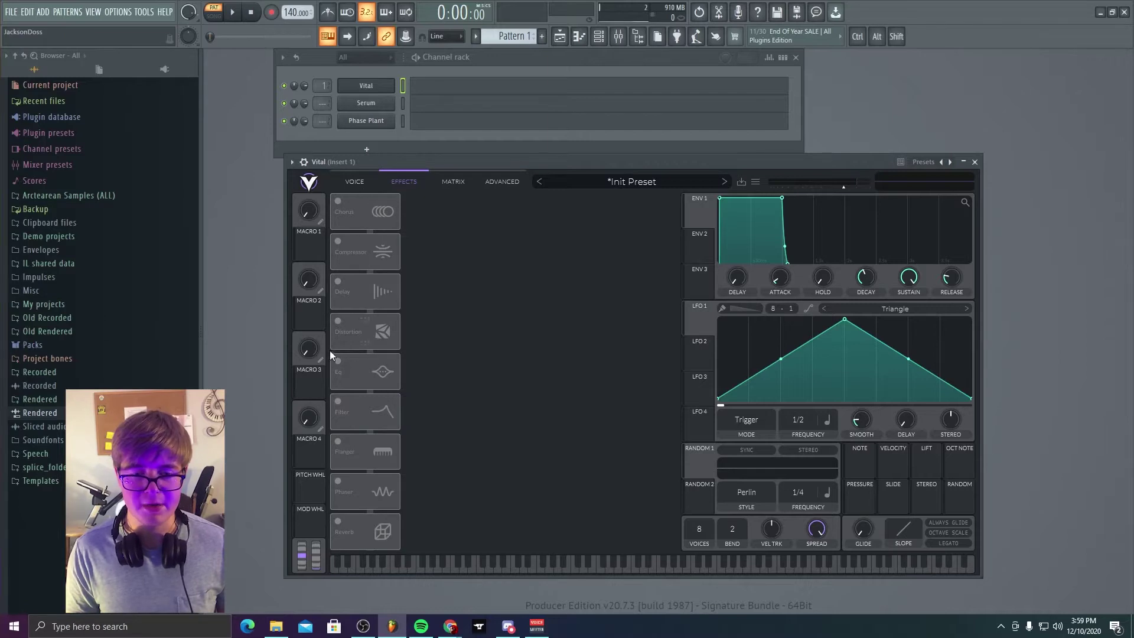
{"action": "left_click", "coordinate": [339, 402]}
{"action": "left_click", "coordinate": [482, 205]}
{"action": "left_click", "coordinate": [427, 245]}
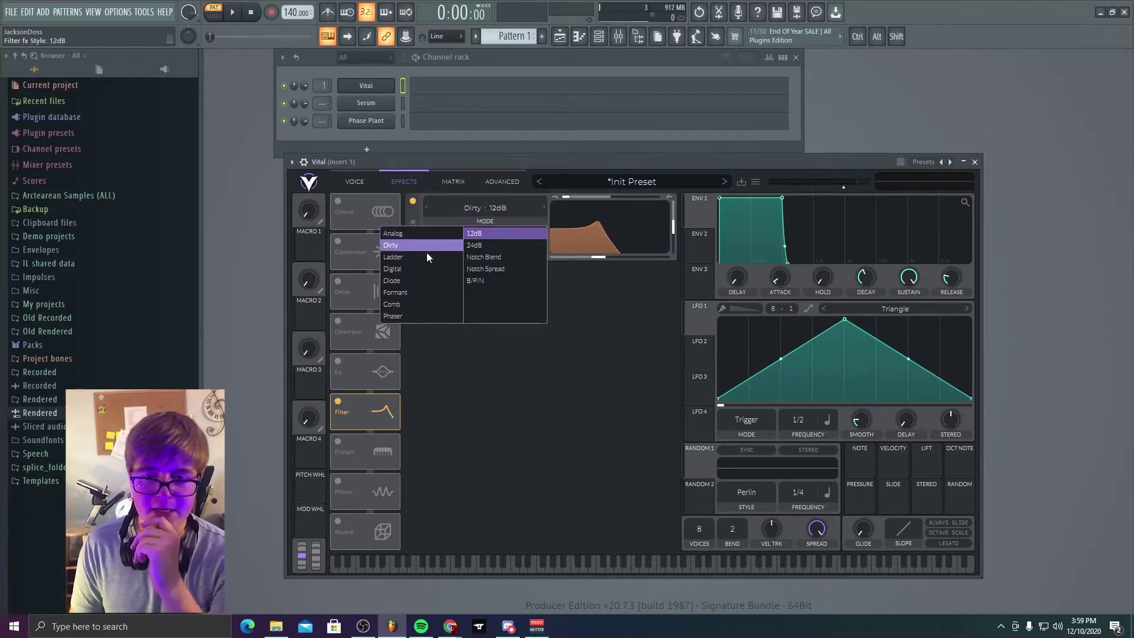
{"action": "left_click", "coordinate": [425, 258]}
{"action": "left_click", "coordinate": [423, 268]}
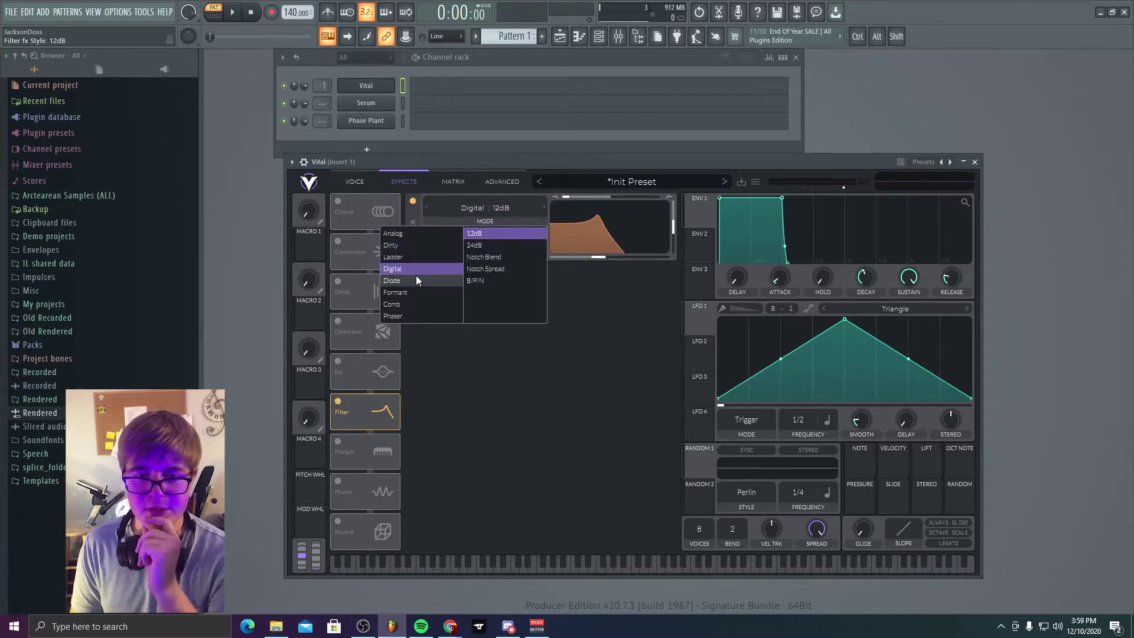
{"action": "left_click", "coordinate": [420, 234]}
{"action": "left_click", "coordinate": [417, 258]}
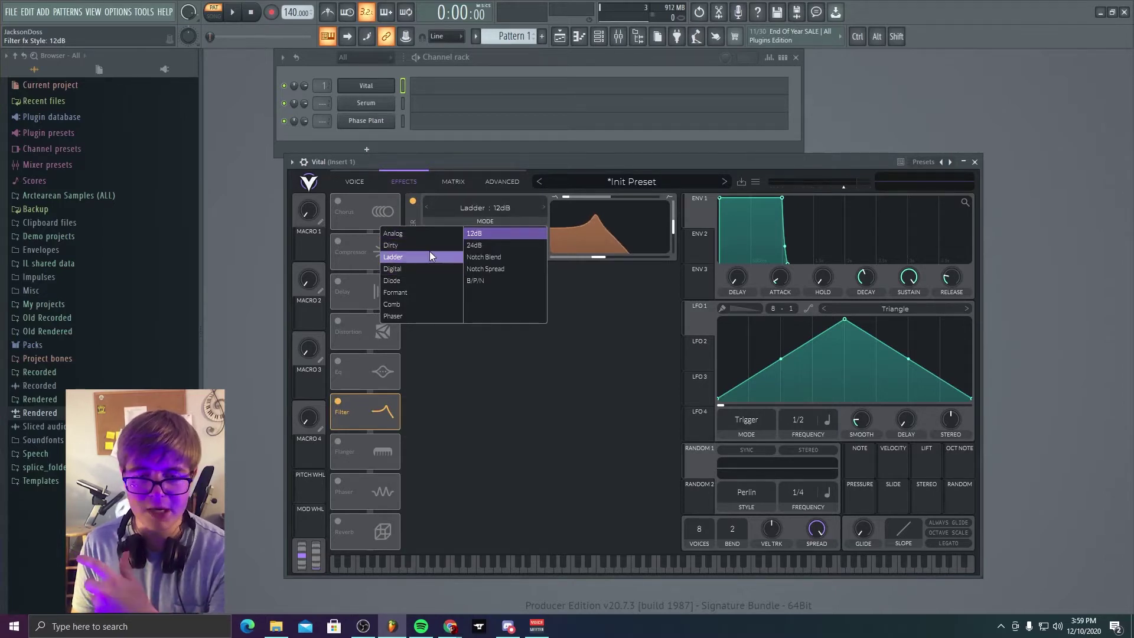
{"action": "left_click", "coordinate": [429, 249]}
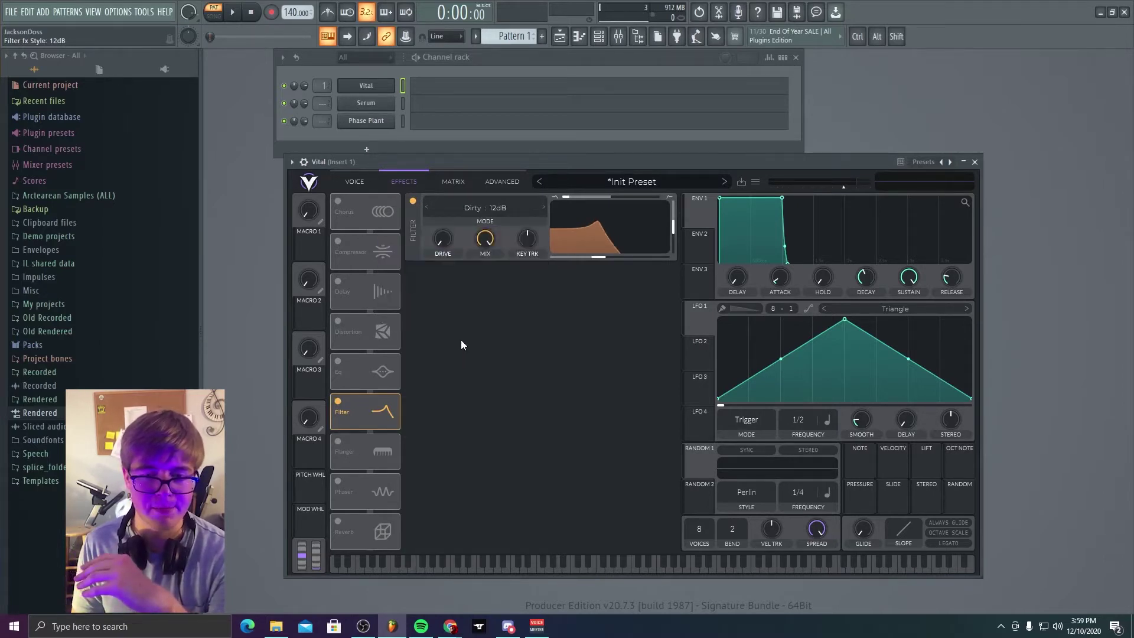
{"action": "left_click", "coordinate": [366, 103]}
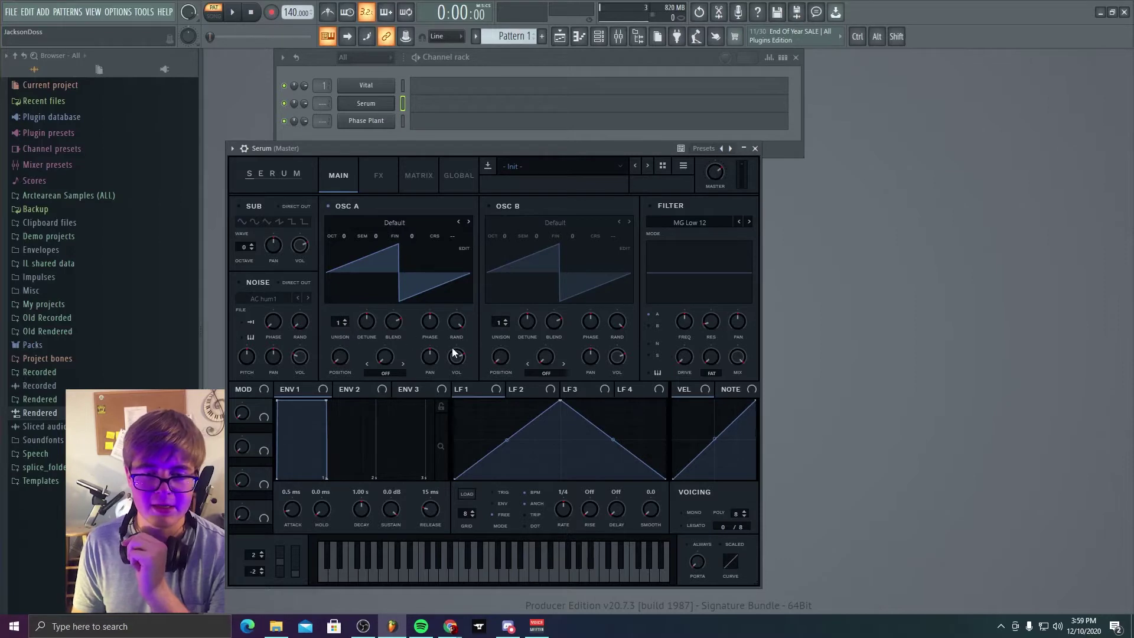
In Vital, try oscillator 1's Pulse distortion, then reset distortion to none and wave morph to 50%.
{"action": "left_click", "coordinate": [371, 87]}
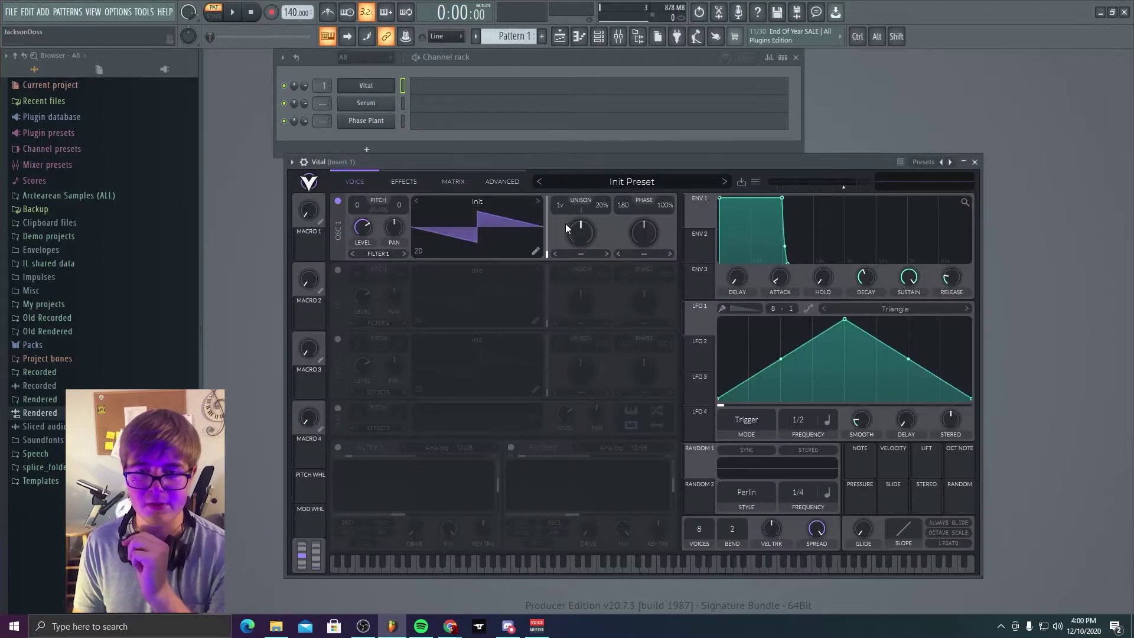
{"action": "left_click", "coordinate": [588, 253]}
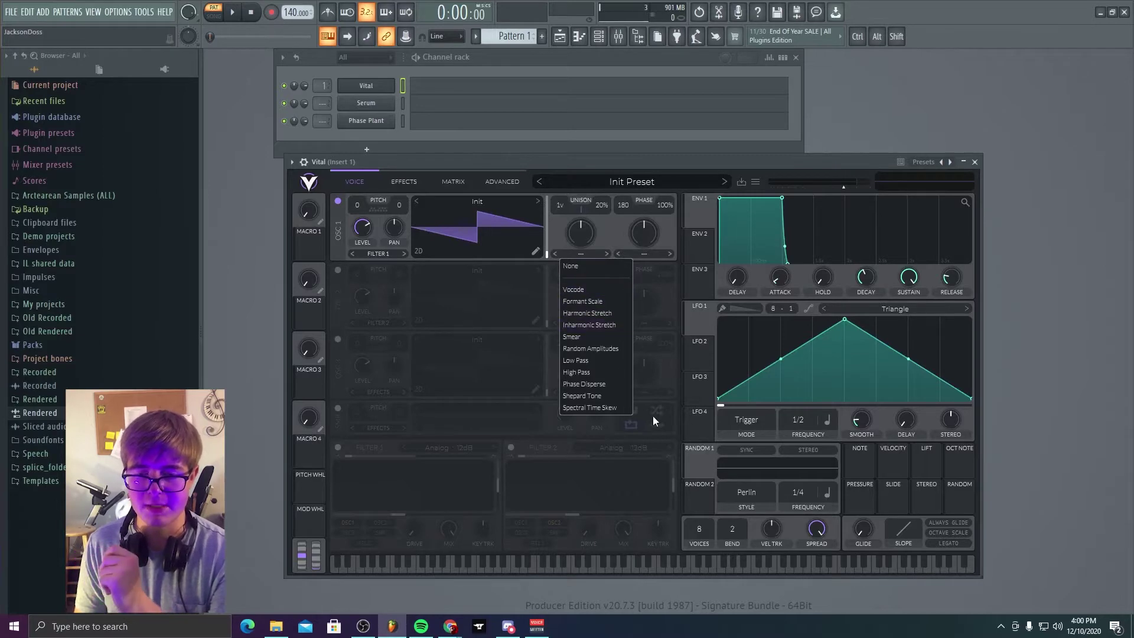
{"action": "left_click", "coordinate": [644, 254]}
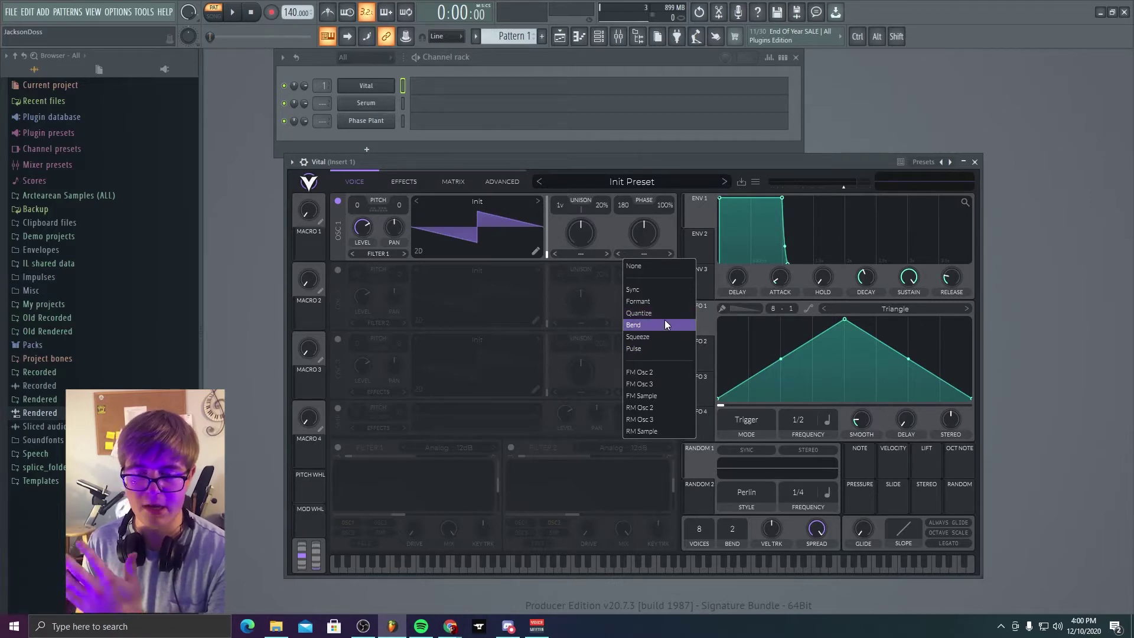
{"action": "left_click", "coordinate": [663, 347]}
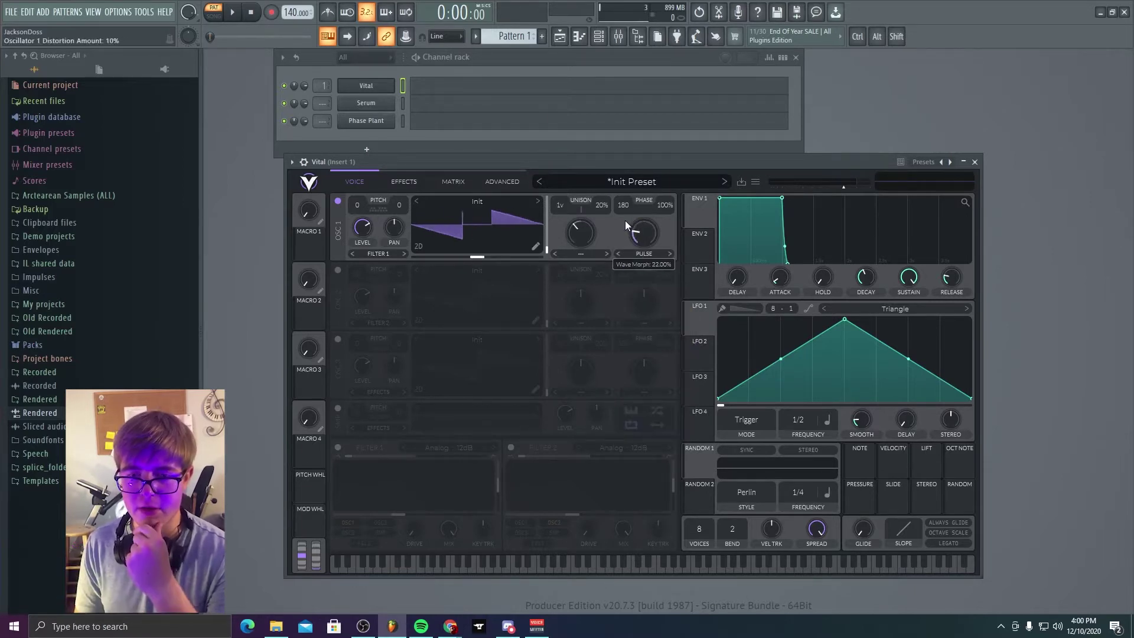
{"action": "left_click_drag", "start_coordinate": [625, 228], "coordinate": [615, 293]}
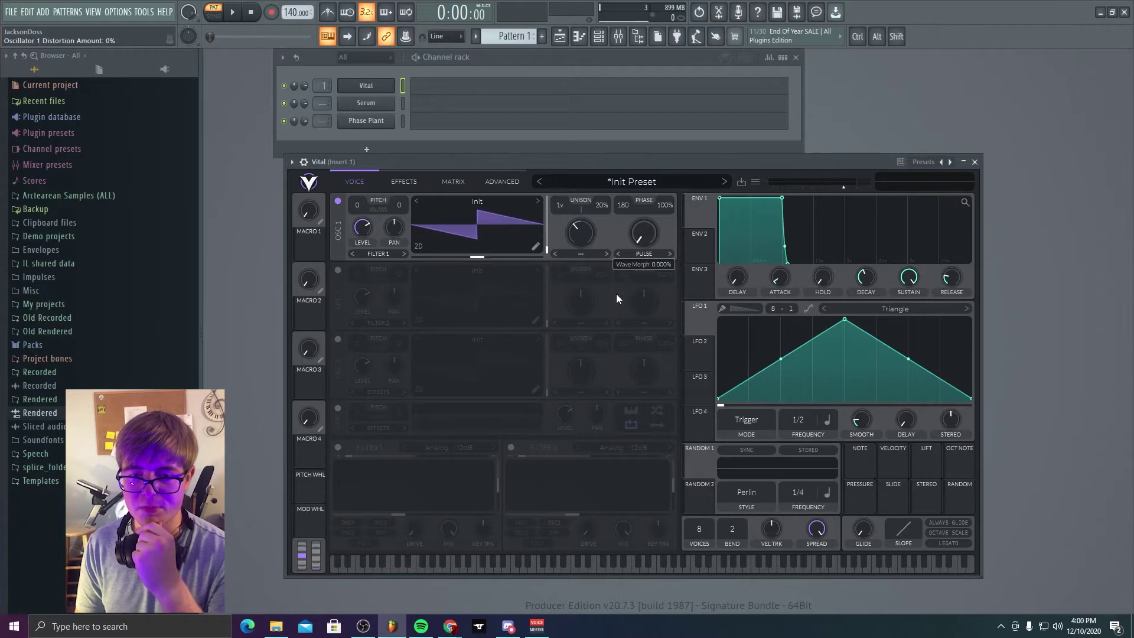
{"action": "left_click", "coordinate": [632, 256]}
{"action": "left_click", "coordinate": [633, 266]}
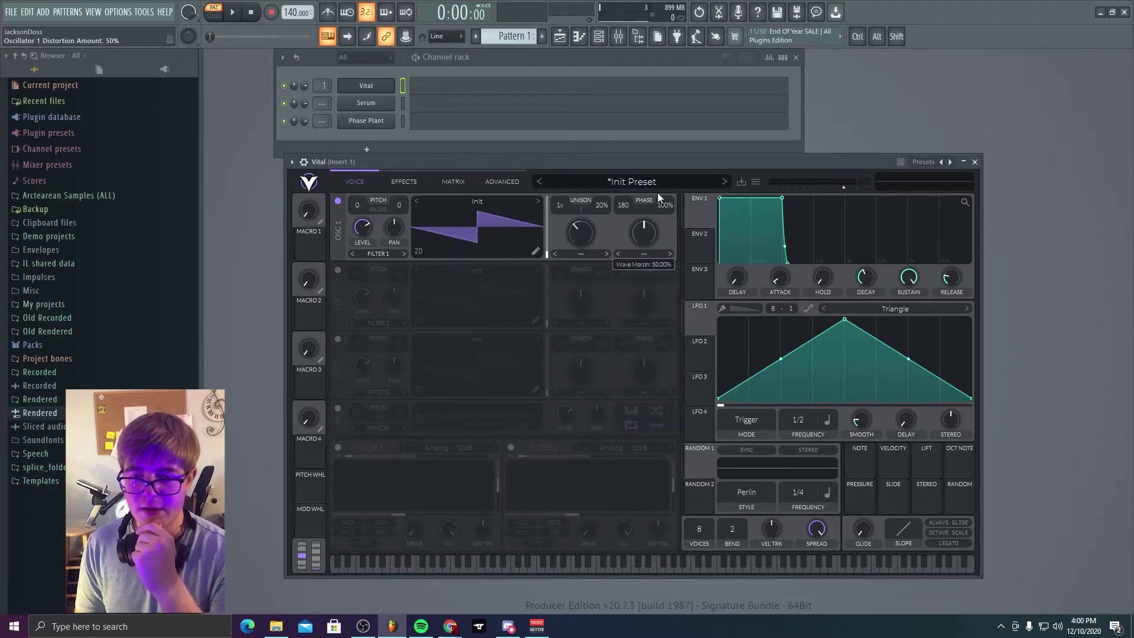
{"action": "double_click", "coordinate": [585, 235]}
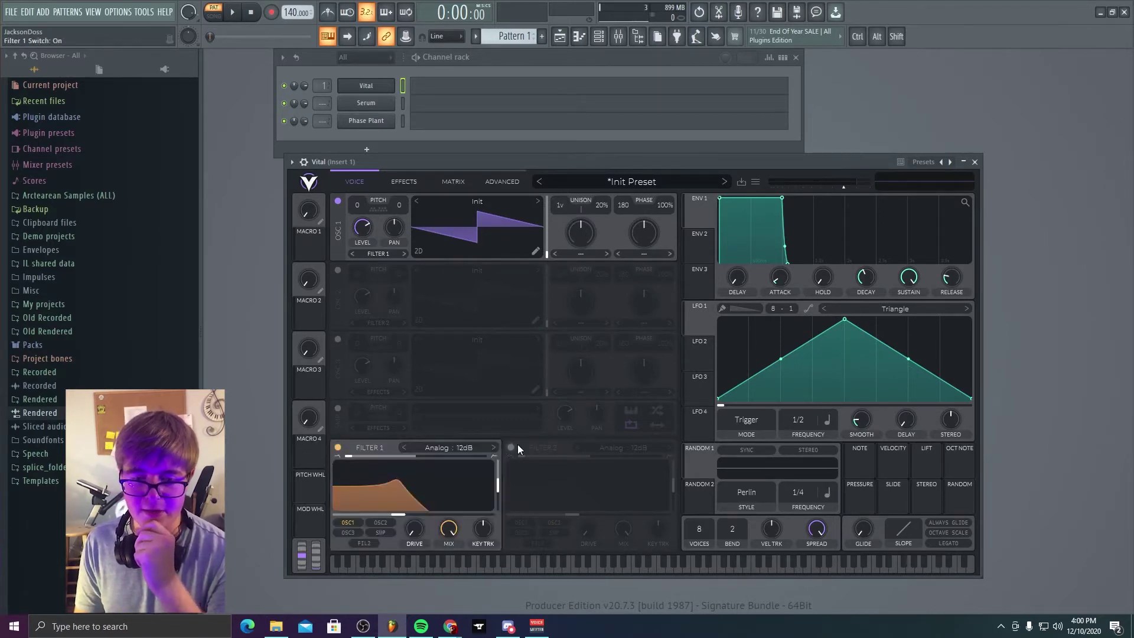
In Phase Plant, add a Group with Filter and Out modules, then add and delete an Analog oscillator.
{"action": "left_click", "coordinate": [366, 121]}
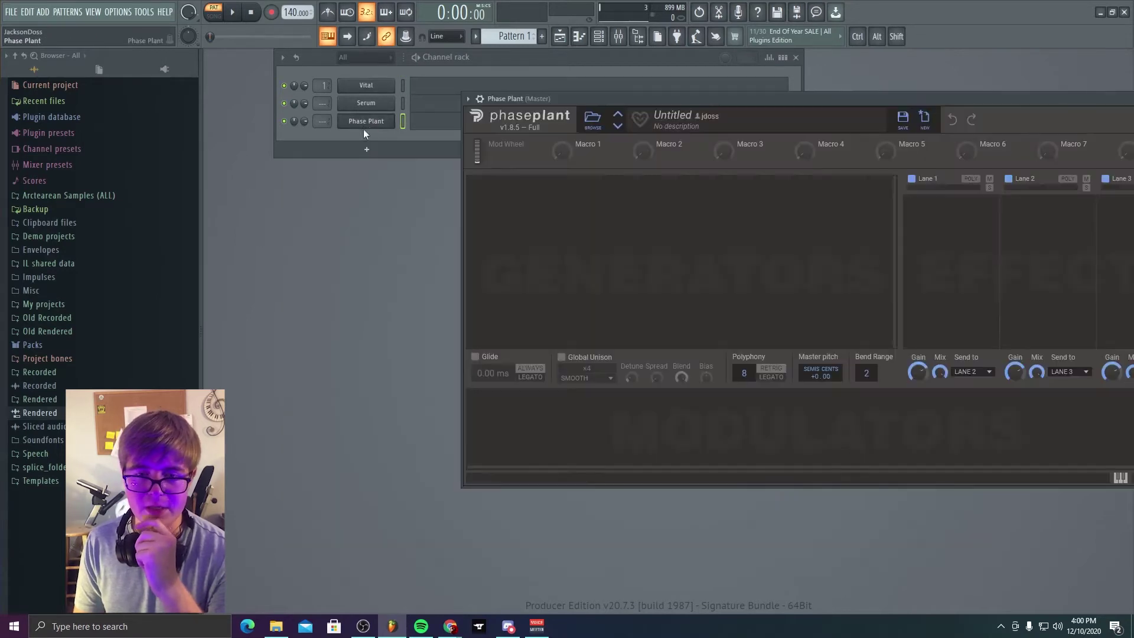
{"action": "left_click", "coordinate": [522, 205]}
{"action": "left_click", "coordinate": [585, 252]}
{"action": "left_click", "coordinate": [583, 299]}
{"action": "left_click", "coordinate": [600, 332]}
{"action": "left_click_drag", "start_coordinate": [477, 299], "coordinate": [487, 228]}
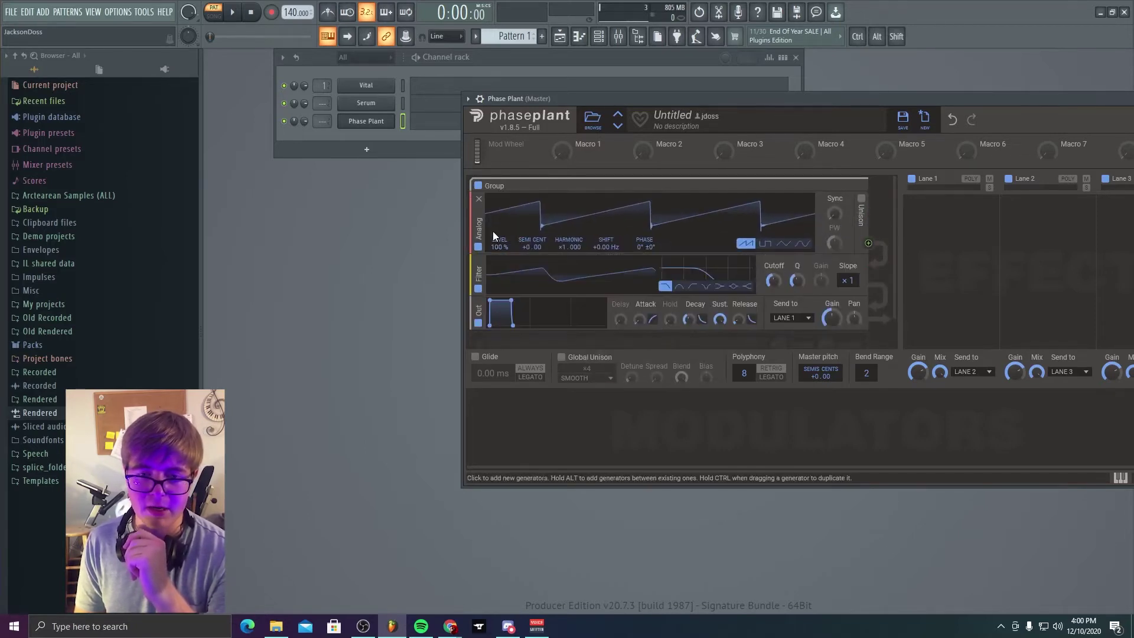
{"action": "left_click", "coordinate": [479, 200]}
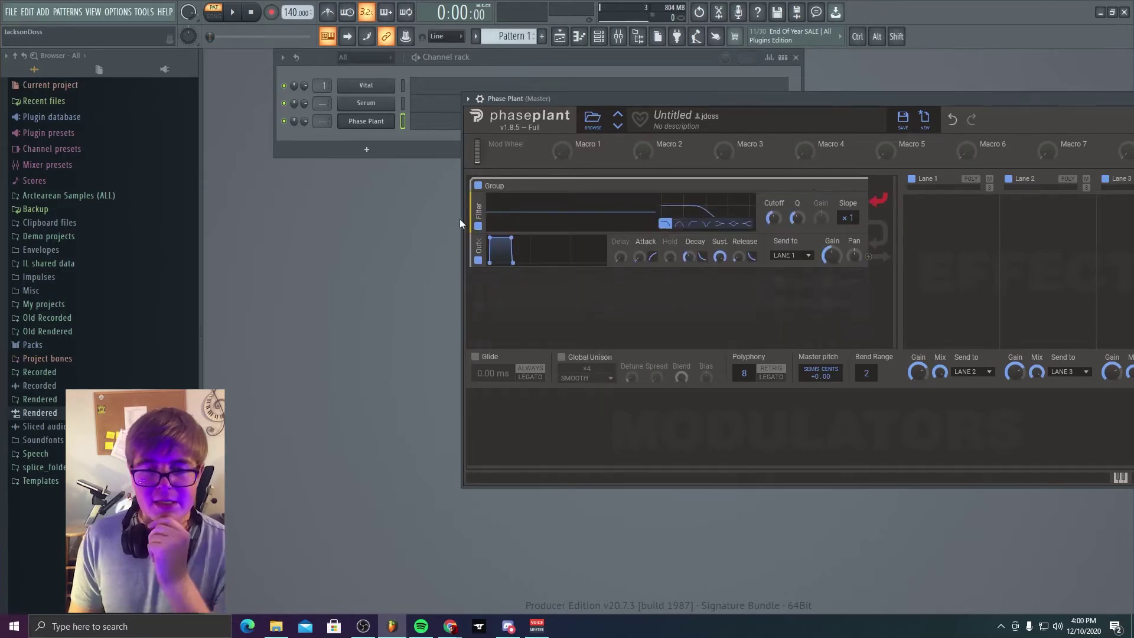
{"action": "left_click", "coordinate": [365, 86]}
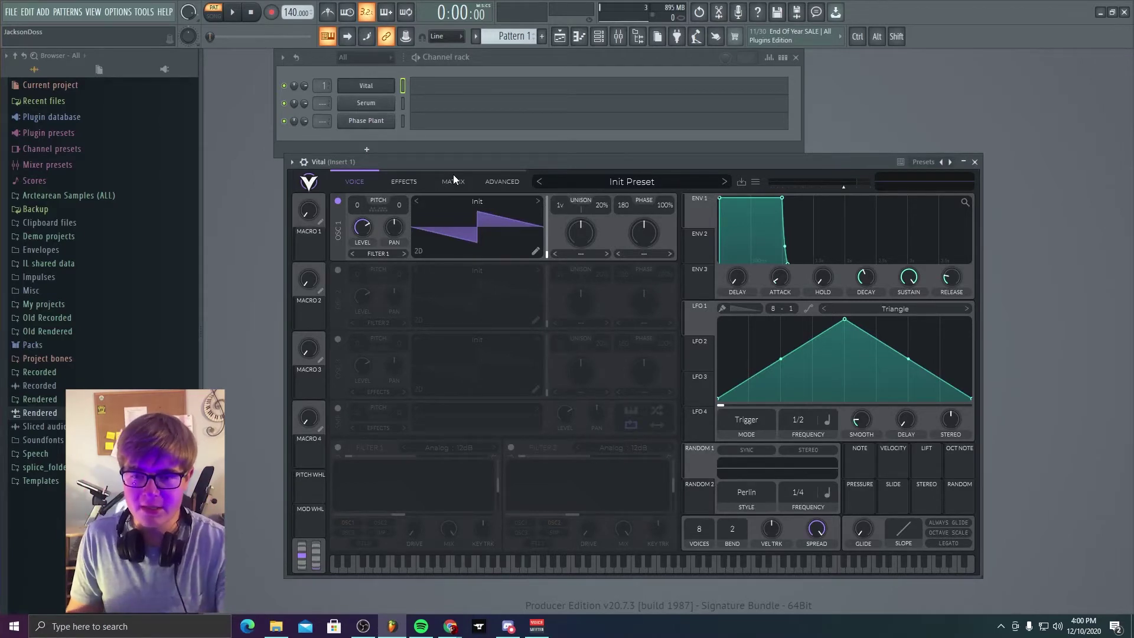
Move Vital's window up-left, nudge then reset the master volume, and play a test note.
{"action": "left_click_drag", "start_coordinate": [678, 164], "coordinate": [638, 101]}
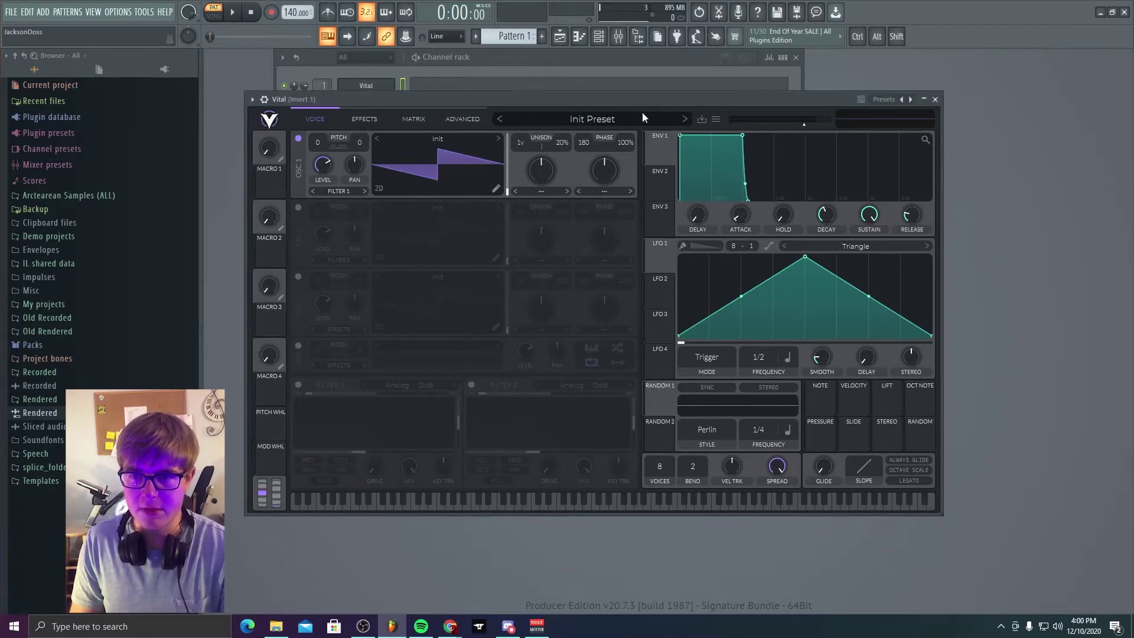
{"action": "mouse_move", "coordinate": [797, 125]}
{"action": "left_mouse_down"}
{"action": "mouse_move", "coordinate": [786, 123]}
{"action": "mouse_move", "coordinate": [816, 127]}
{"action": "left_mouse_up"}
{"action": "double_click", "coordinate": [801, 118]}
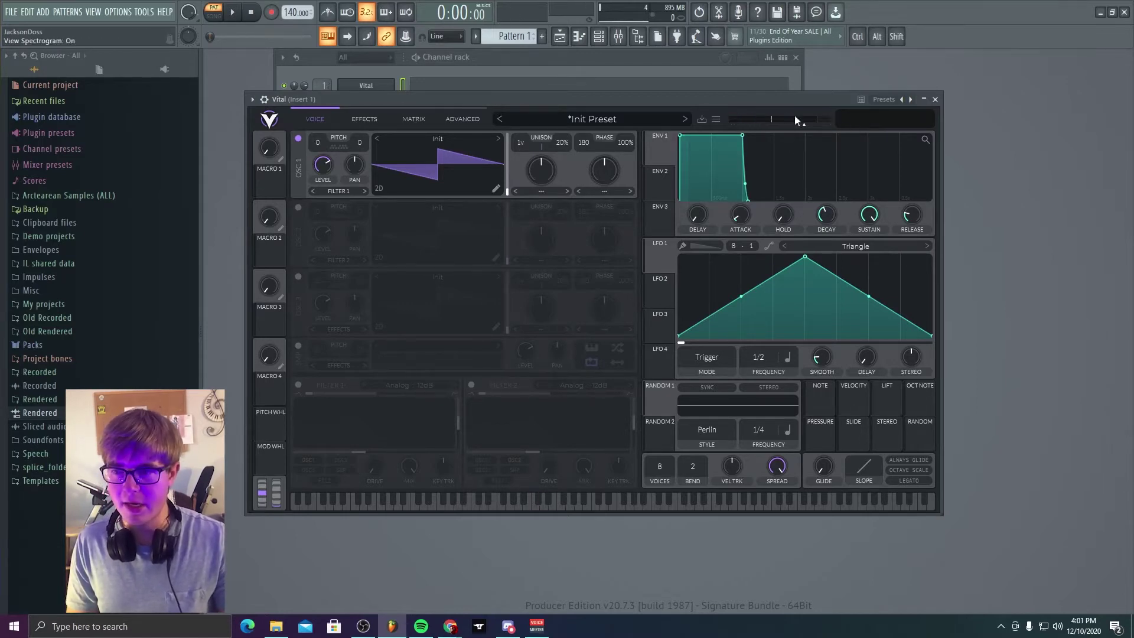
{"action": "key", "text": "z"}
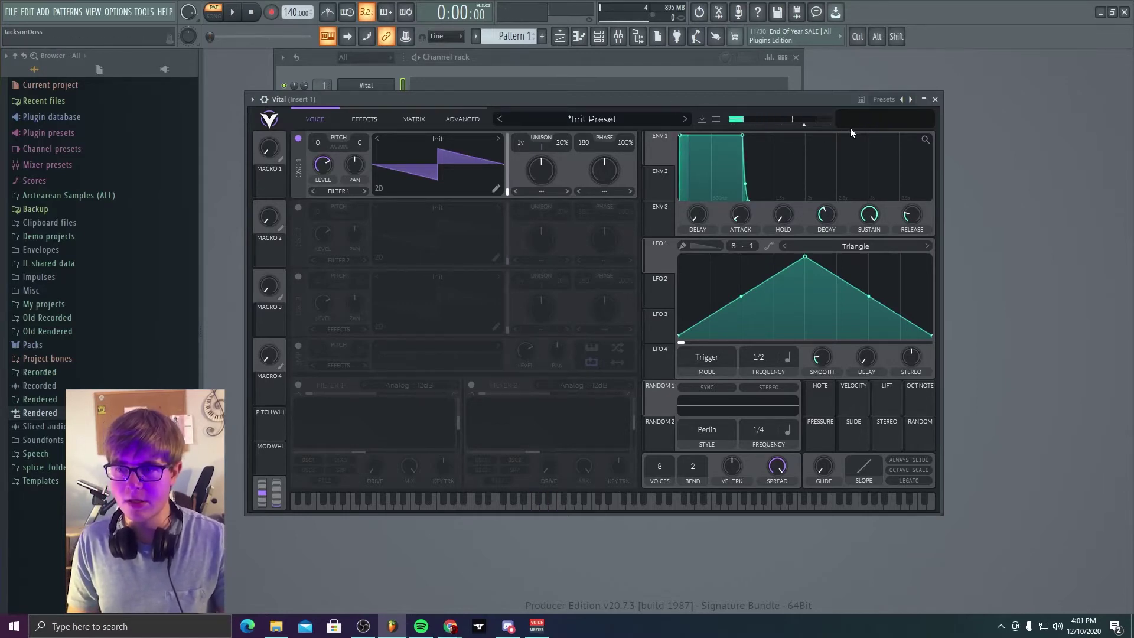
Compare the Effects and Voice pages, switching the output display between spectrogram and waveform.
{"action": "left_click", "coordinate": [369, 118]}
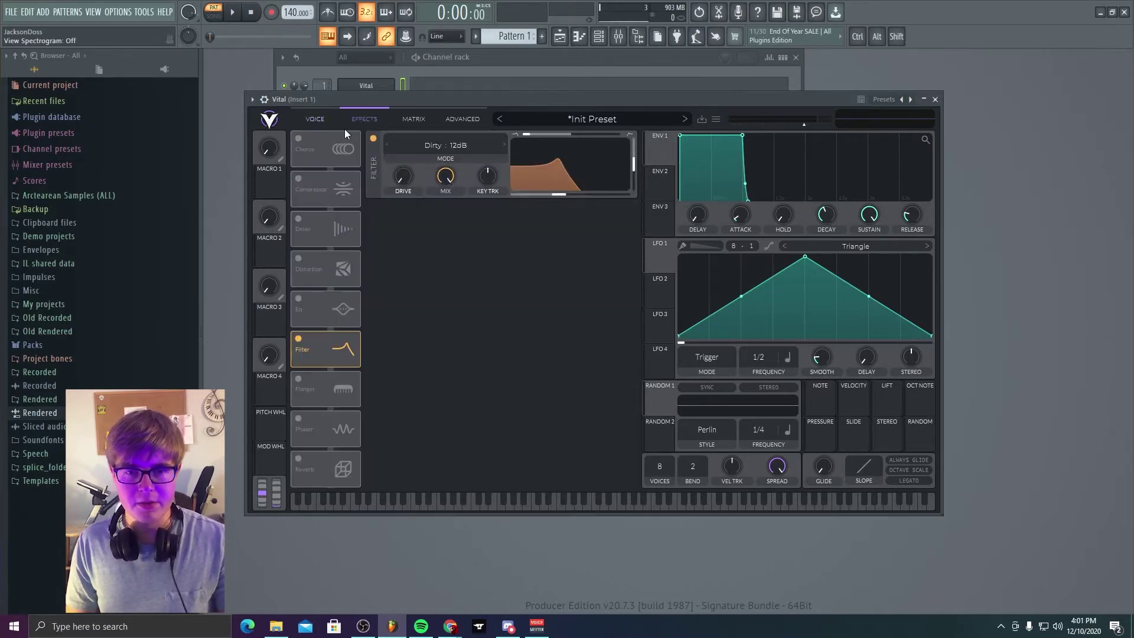
{"action": "left_click", "coordinate": [899, 124]}
{"action": "left_click", "coordinate": [869, 123]}
{"action": "left_click", "coordinate": [336, 120]}
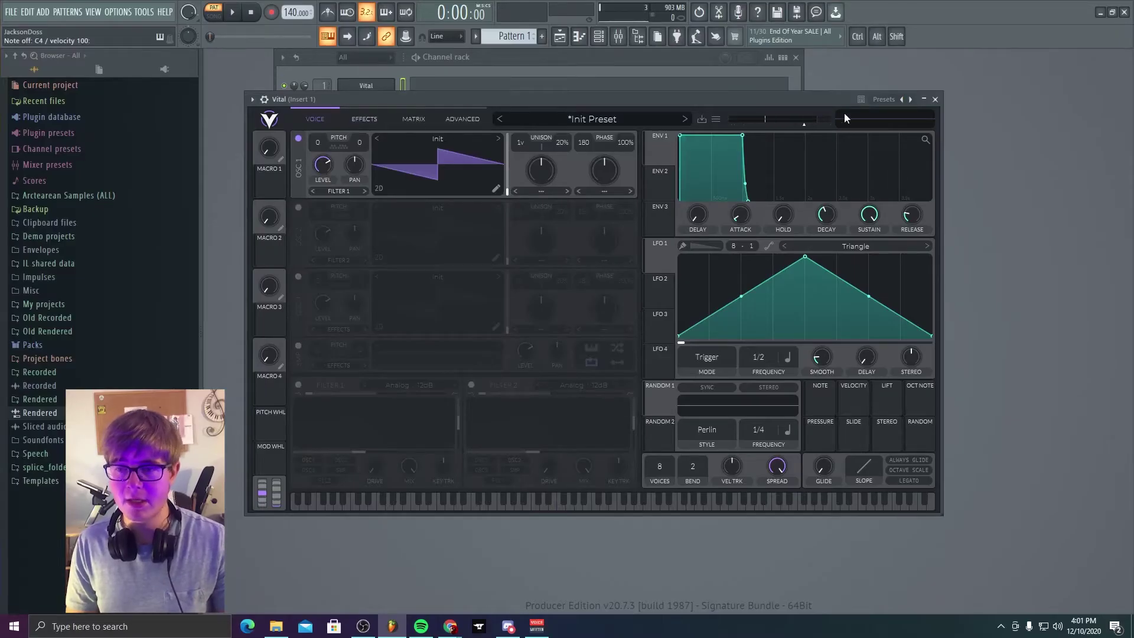
{"action": "left_click", "coordinate": [891, 124]}
{"action": "key", "text": "z"}
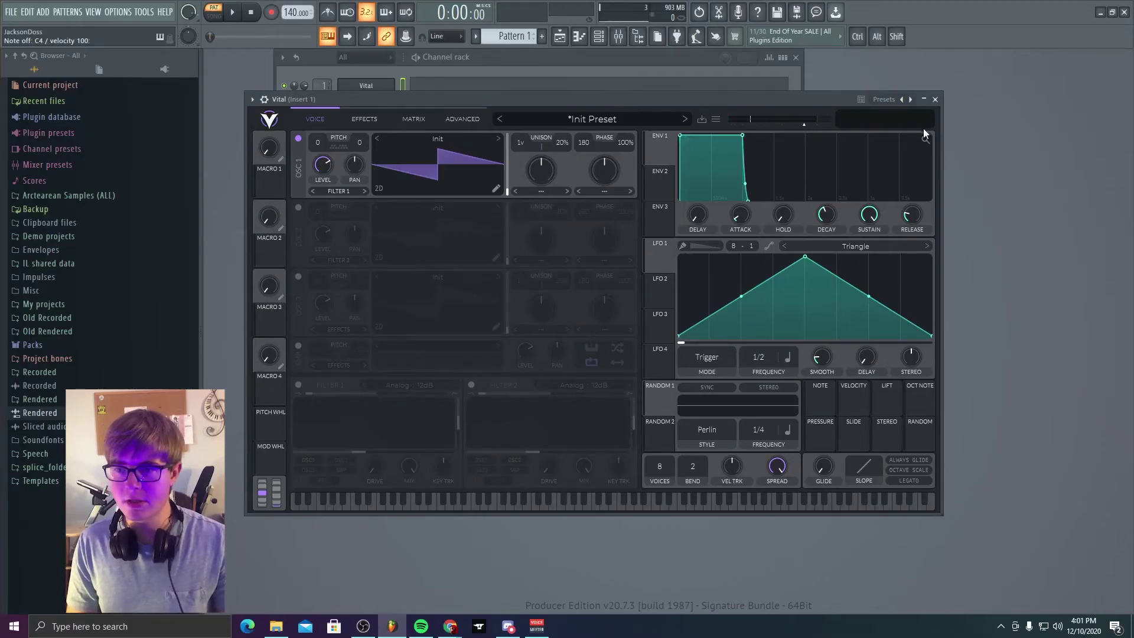
{"action": "left_click", "coordinate": [878, 125]}
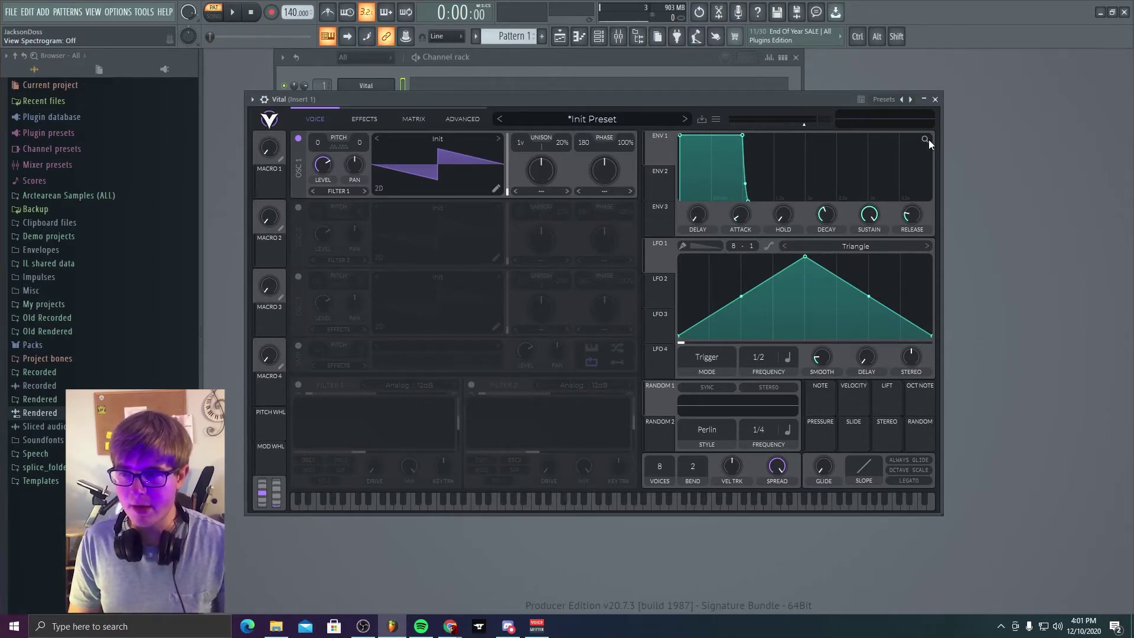
Zoom out Vital's ENV 1 graph, look over the Random 2 style choices, then open Serum.
{"action": "mouse_move", "coordinate": [925, 139]}
{"action": "left_mouse_down"}
{"action": "mouse_move", "coordinate": [924, 160]}
{"action": "mouse_move", "coordinate": [928, 139]}
{"action": "left_mouse_up"}
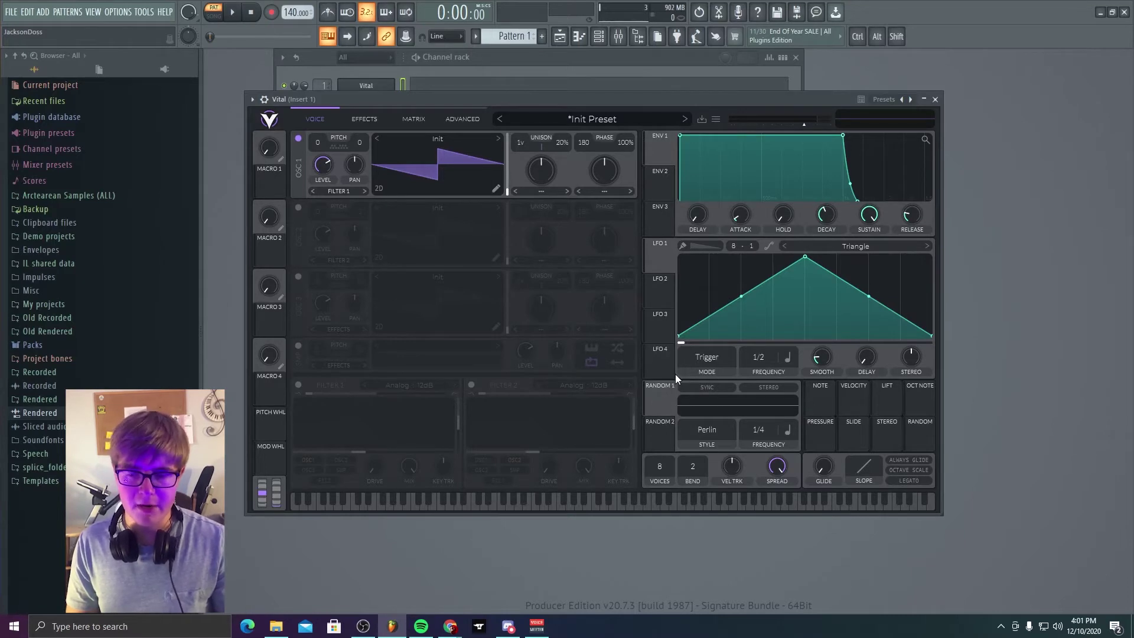
{"action": "left_click", "coordinate": [706, 431]}
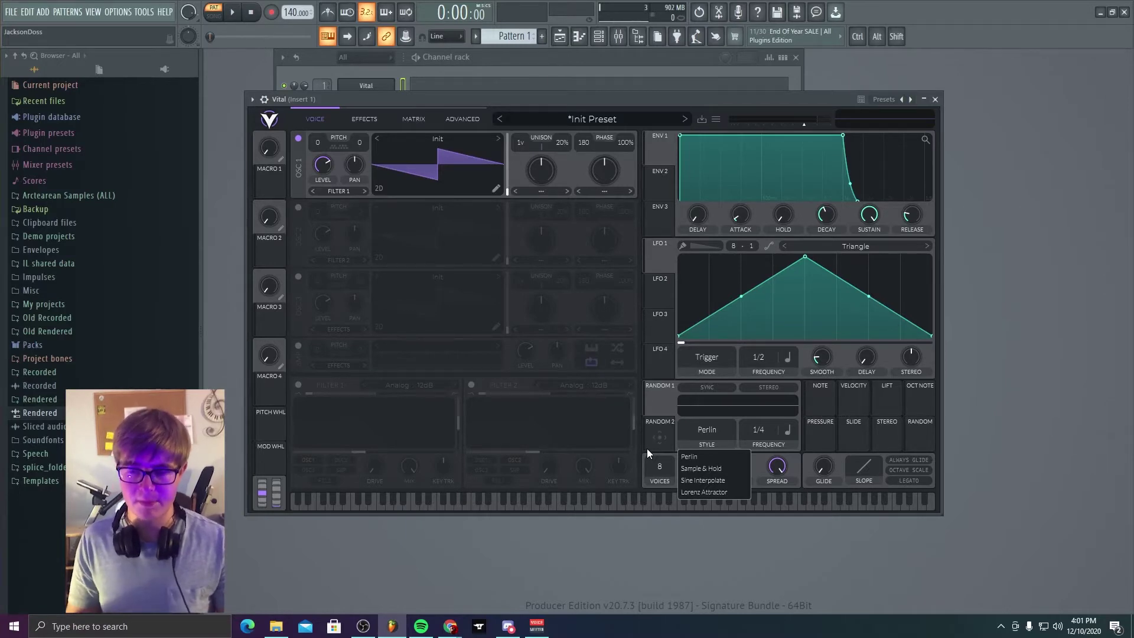
{"action": "left_click", "coordinate": [671, 375]}
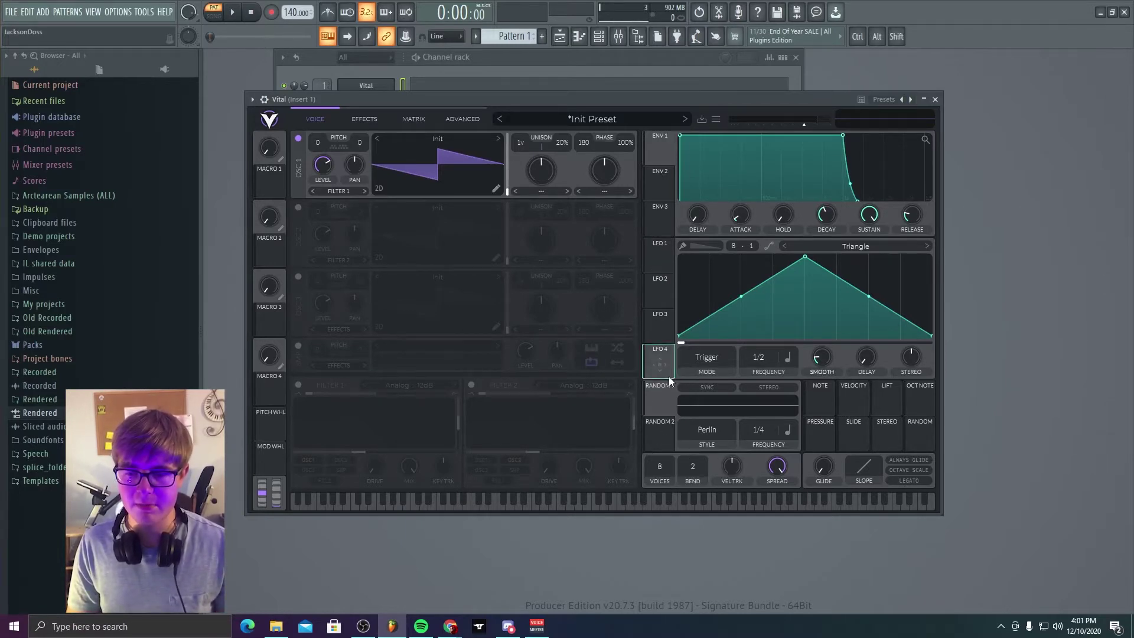
{"action": "left_click", "coordinate": [427, 82]}
{"action": "left_click", "coordinate": [390, 105]}
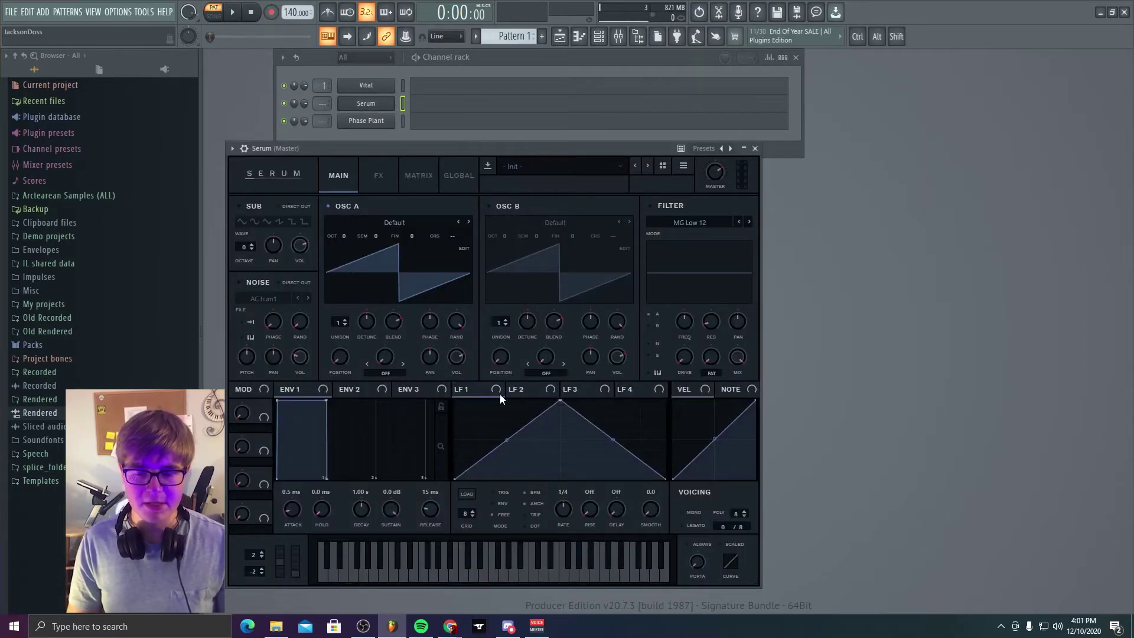
Reopen Vital, view and close its About panel, then bring the channel rack forward.
{"action": "left_click", "coordinate": [387, 86]}
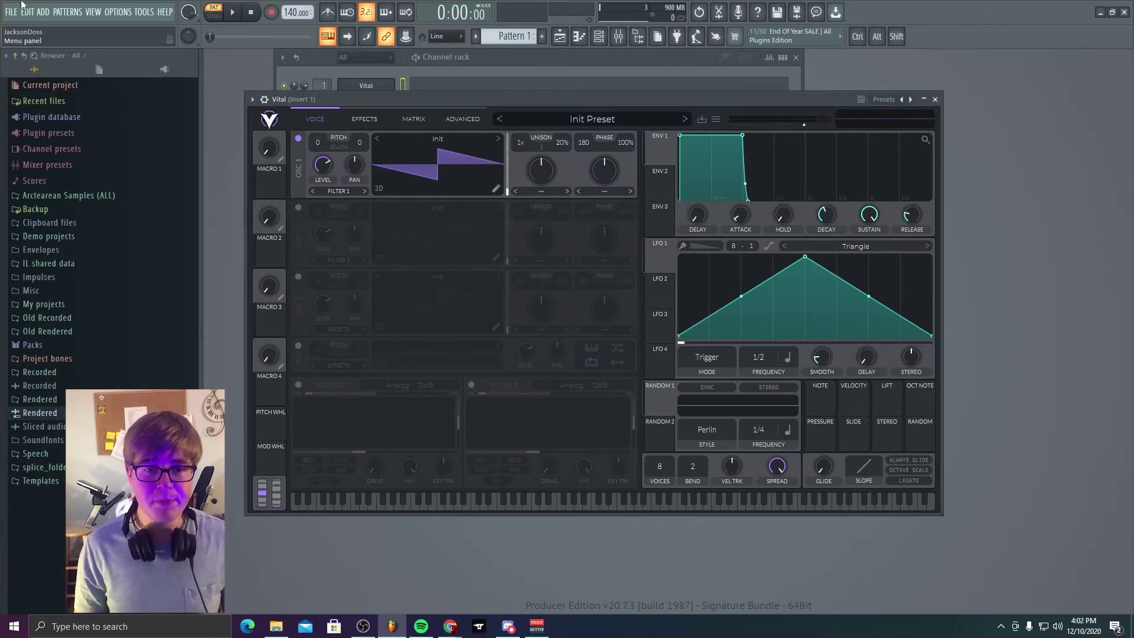
{"action": "left_click", "coordinate": [261, 119]}
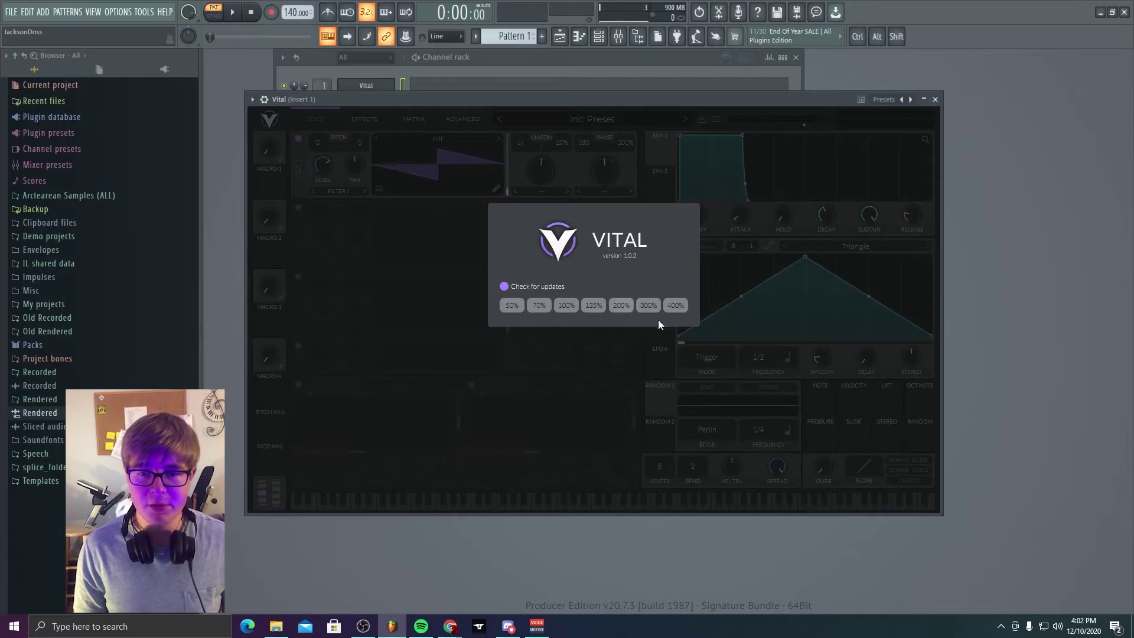
{"action": "left_click", "coordinate": [295, 144]}
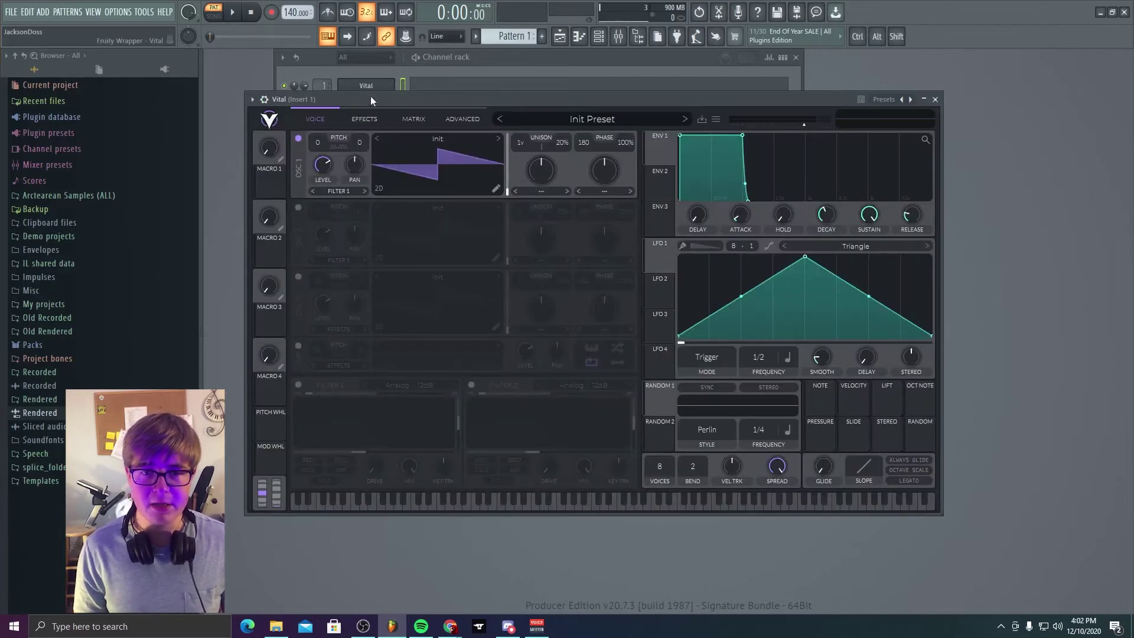
{"action": "left_click", "coordinate": [427, 73]}
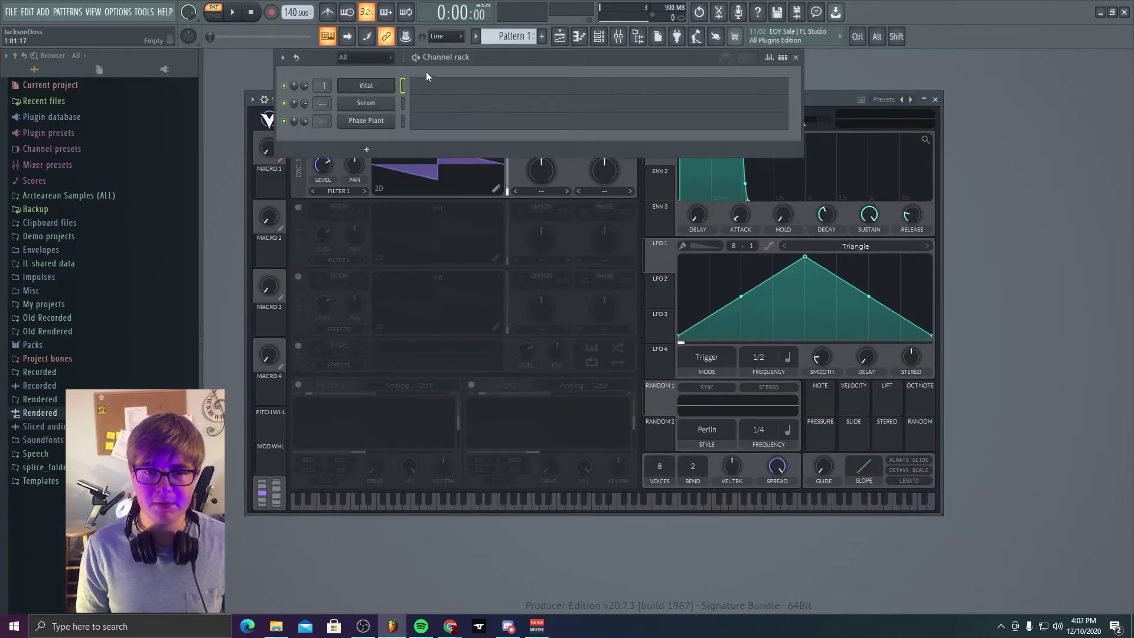
{"action": "left_click", "coordinate": [366, 103]}
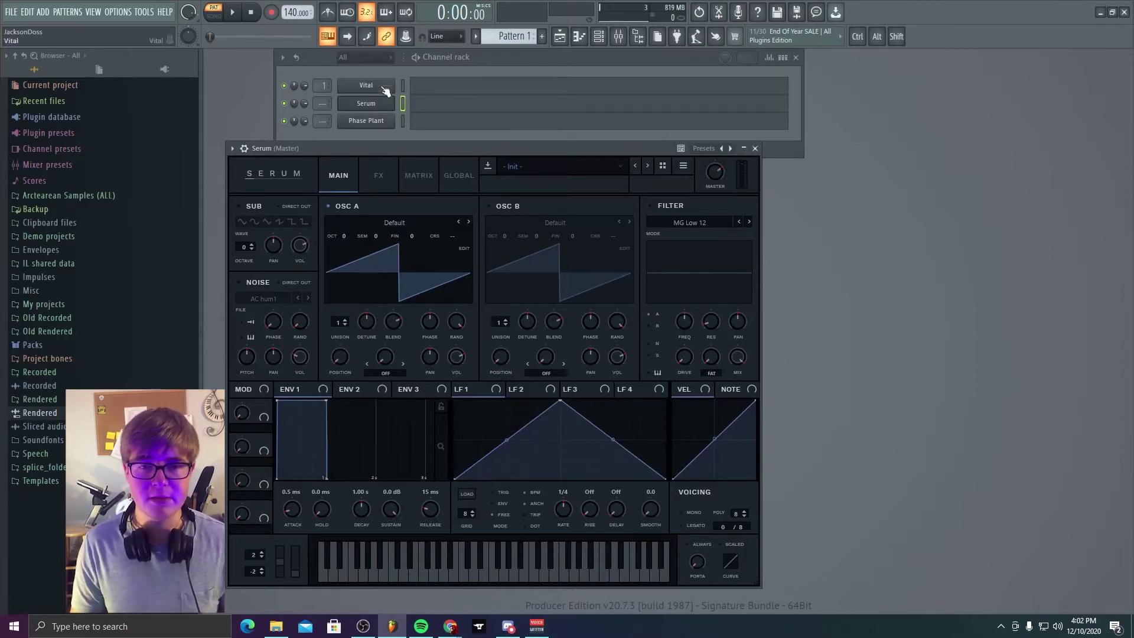
{"action": "left_click", "coordinate": [684, 166]}
{"action": "left_click", "coordinate": [647, 165]}
{"action": "left_click", "coordinate": [561, 166]}
{"action": "left_click", "coordinate": [395, 218]}
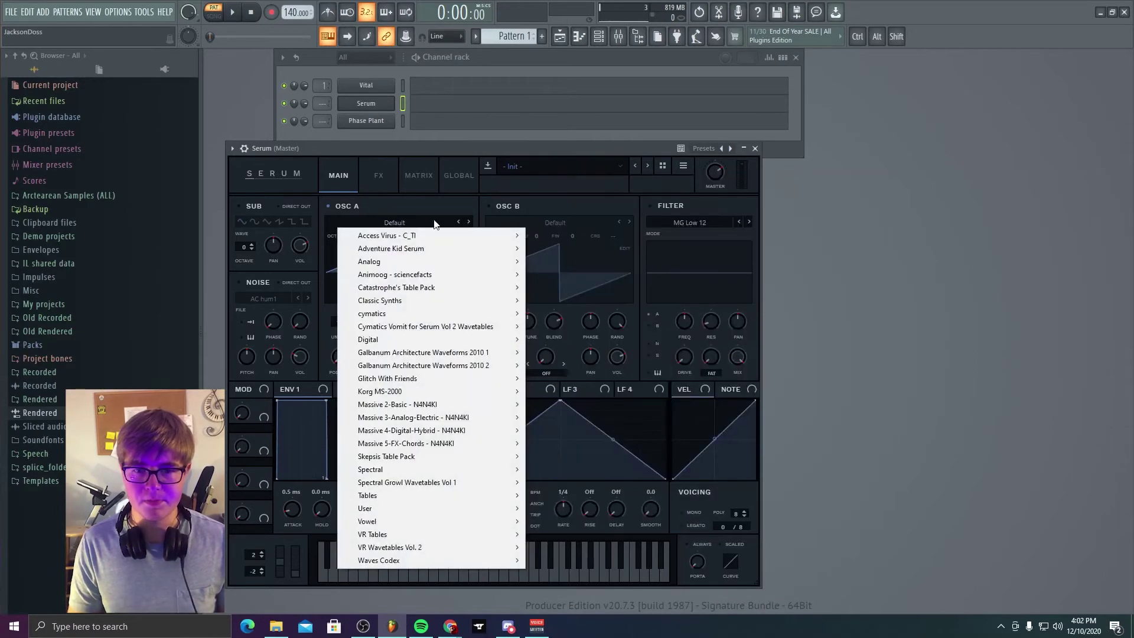
{"action": "left_click", "coordinate": [411, 186]}
{"action": "left_click", "coordinate": [364, 184]}
{"action": "left_click", "coordinate": [353, 178]}
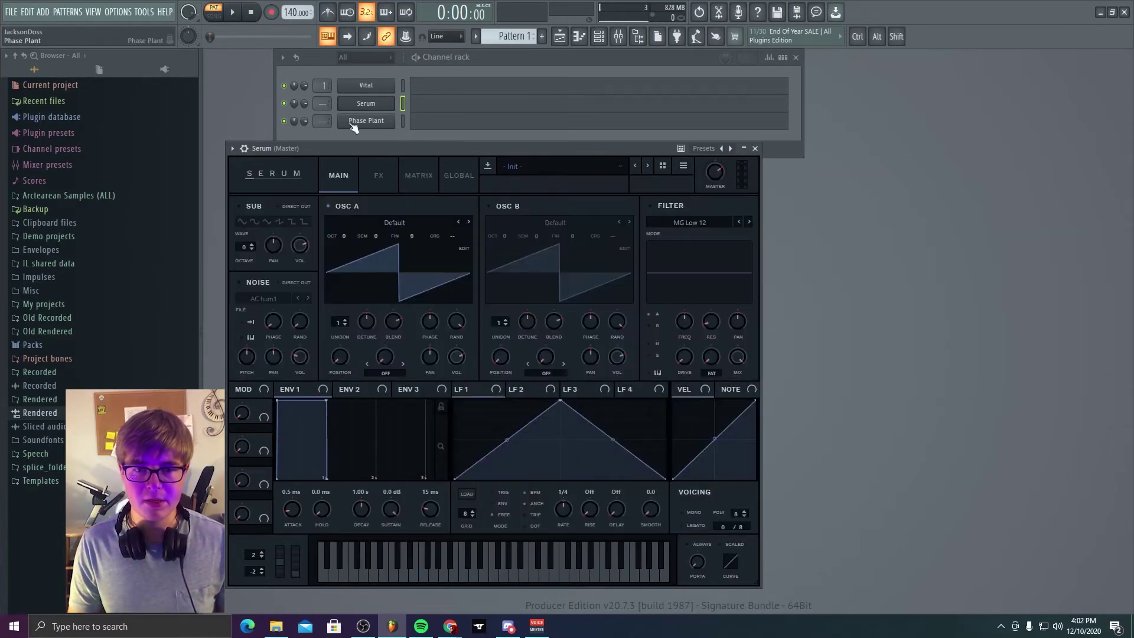
{"action": "left_click", "coordinate": [367, 87]}
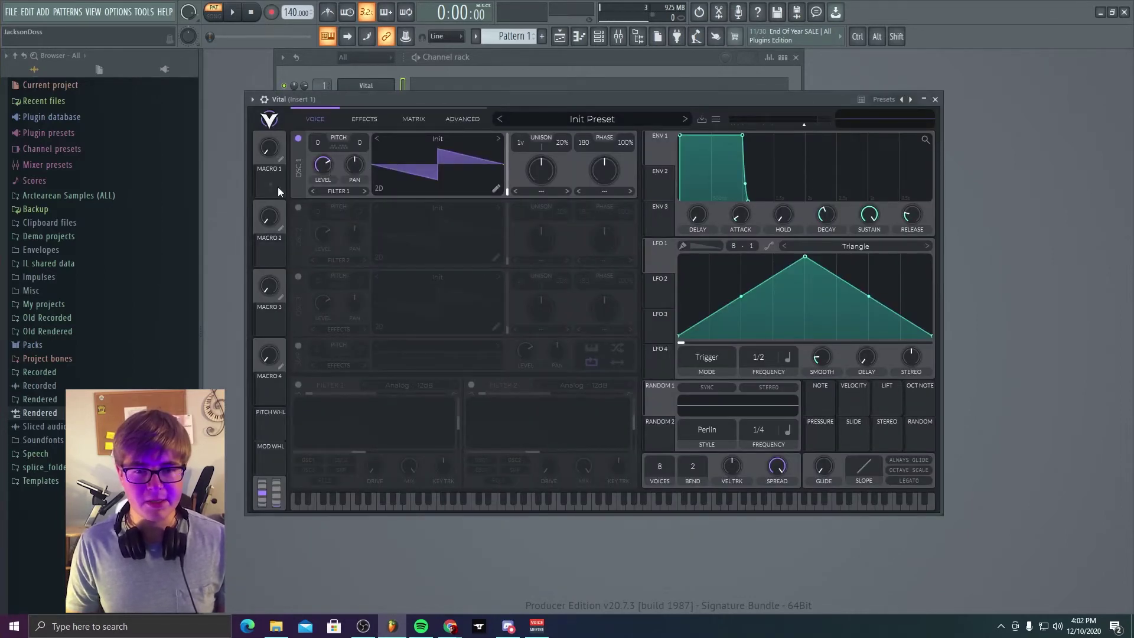
Set oscillator 1's transpose snap to the first note plus one additional note.
{"action": "left_click", "coordinate": [340, 144]}
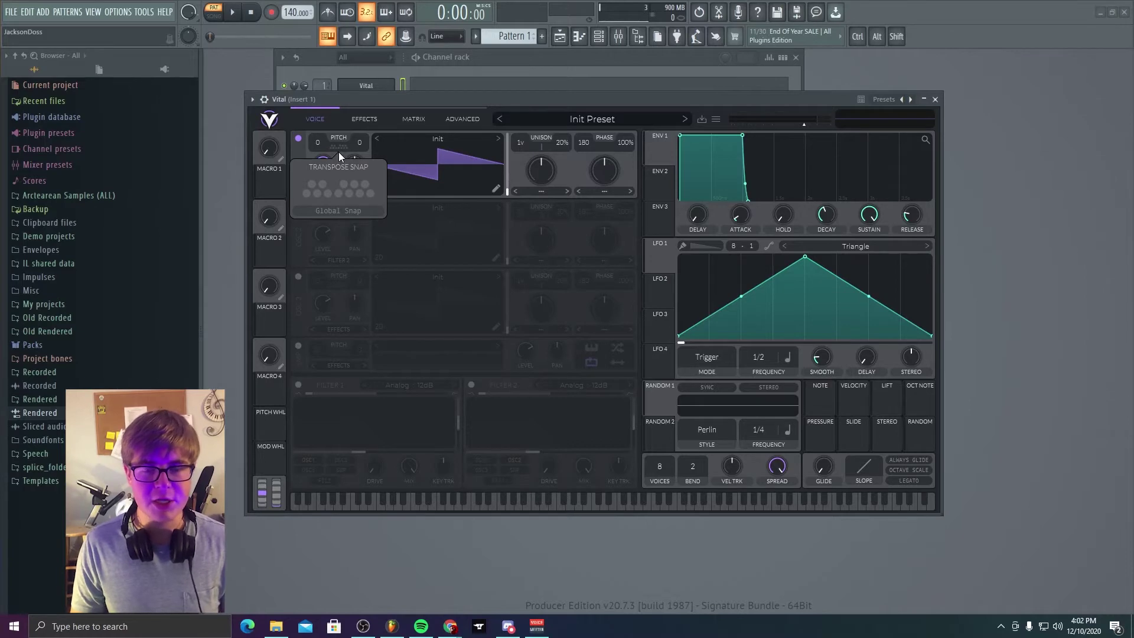
{"action": "left_click", "coordinate": [307, 194]}
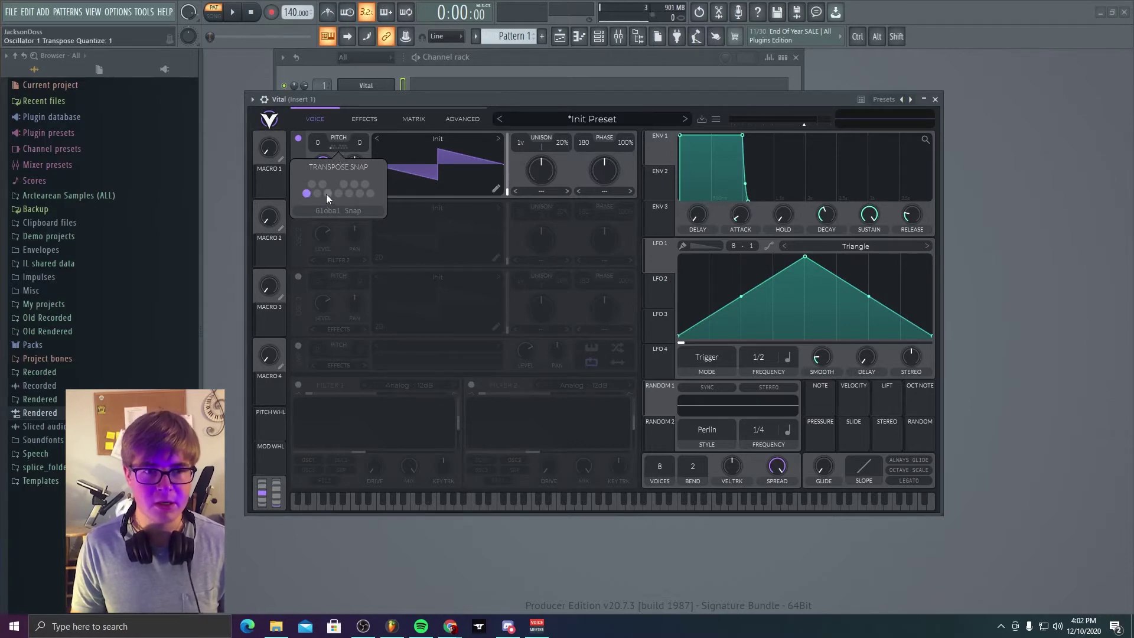
{"action": "left_click", "coordinate": [349, 193]}
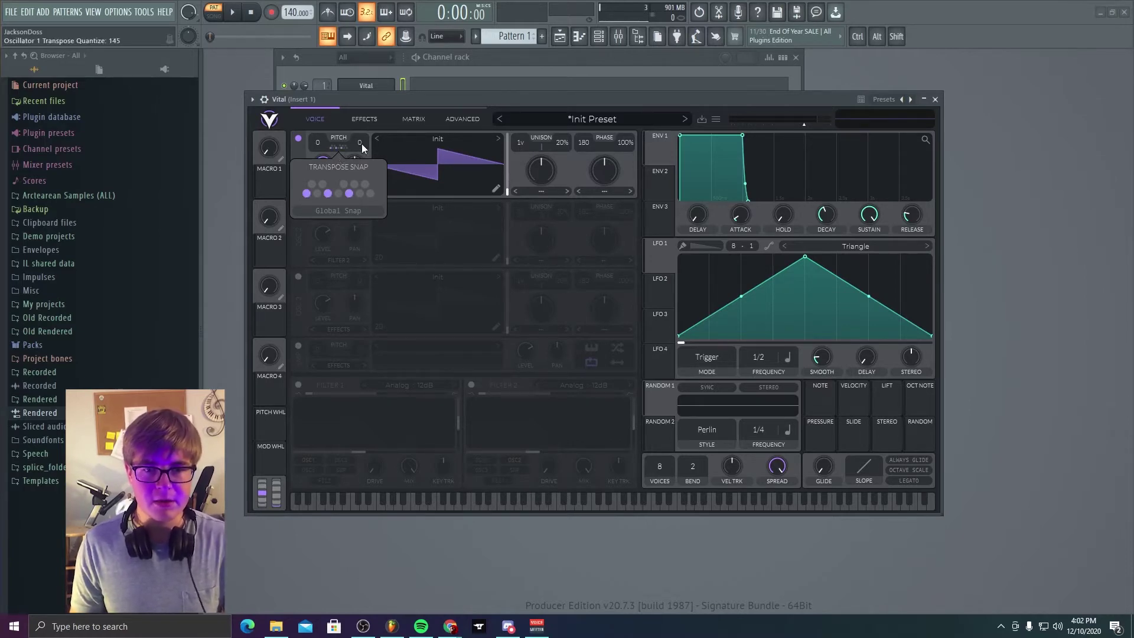
On the Effects page, turn off the Filter effect while auditioning the patch with test notes.
{"action": "left_click", "coordinate": [365, 119]}
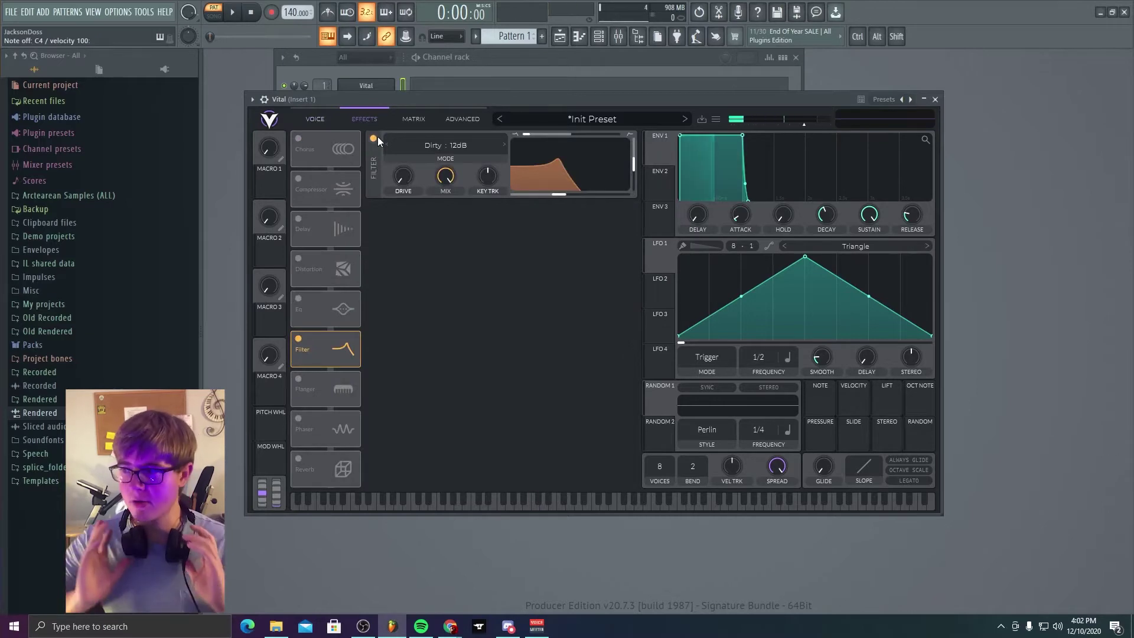
{"action": "key", "text": "c"}
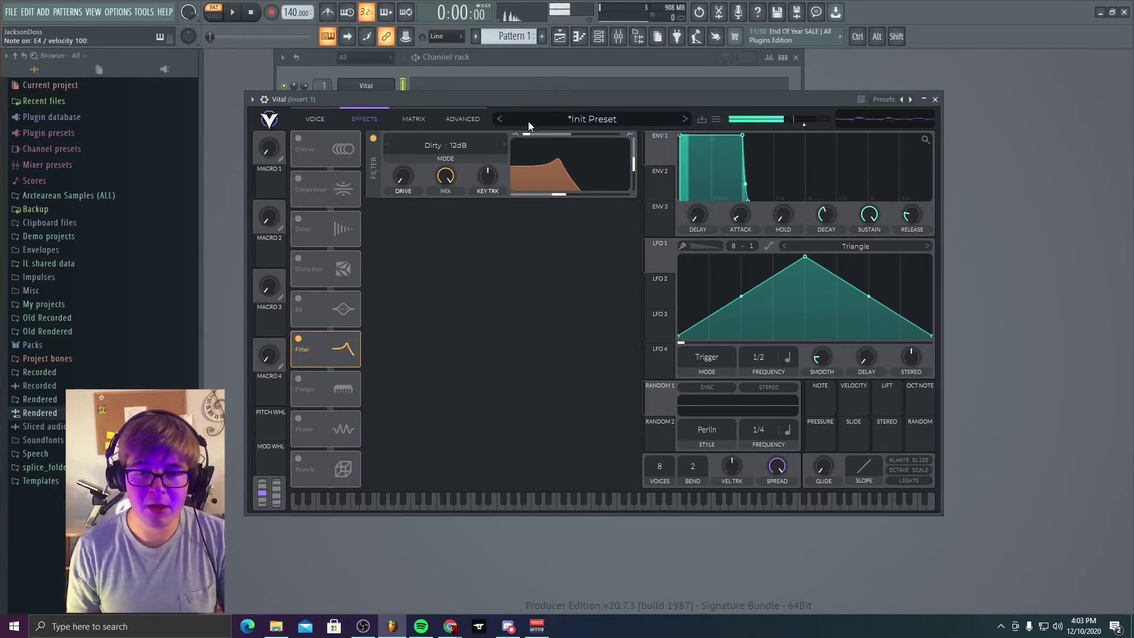
{"action": "key", "text": "x"}
{"action": "key", "text": "v"}
{"action": "left_click", "coordinate": [299, 339]}
{"action": "key", "text": "b"}
{"action": "key", "text": "q"}
{"action": "key", "text": "w"}
{"action": "key", "text": "c"}
{"action": "key", "text": "z"}
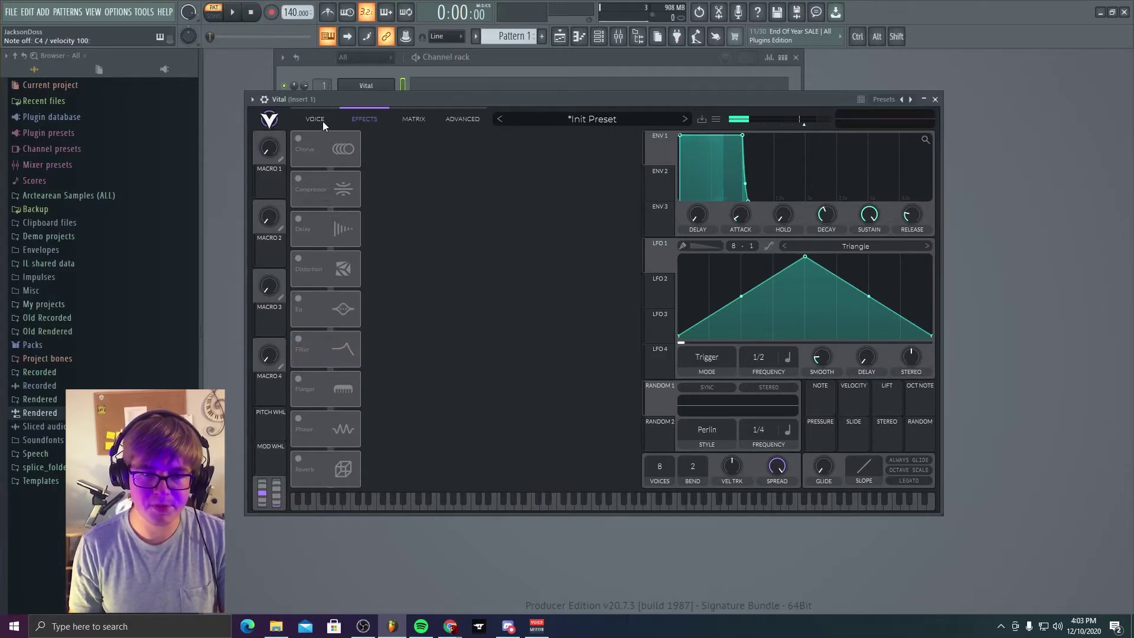
Back on the Voice page, toggle one transpose snap note on oscillator 1 and lower the window.
{"action": "left_click", "coordinate": [315, 118]}
{"action": "left_click", "coordinate": [338, 148]}
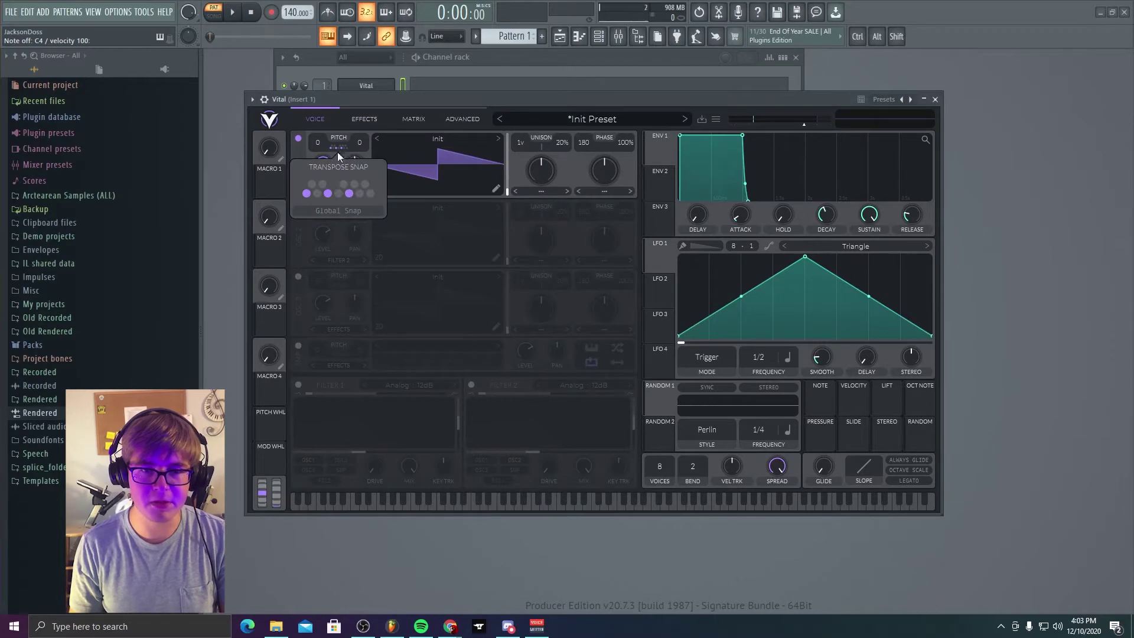
{"action": "left_click", "coordinate": [306, 193]}
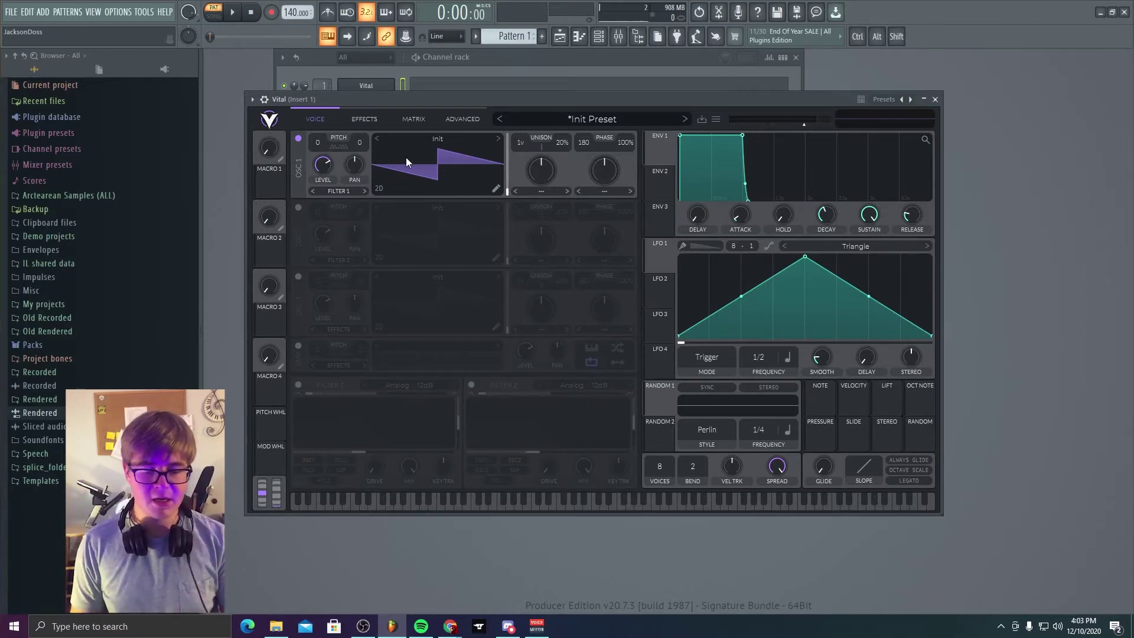
{"action": "left_click_drag", "start_coordinate": [381, 95], "coordinate": [377, 133]}
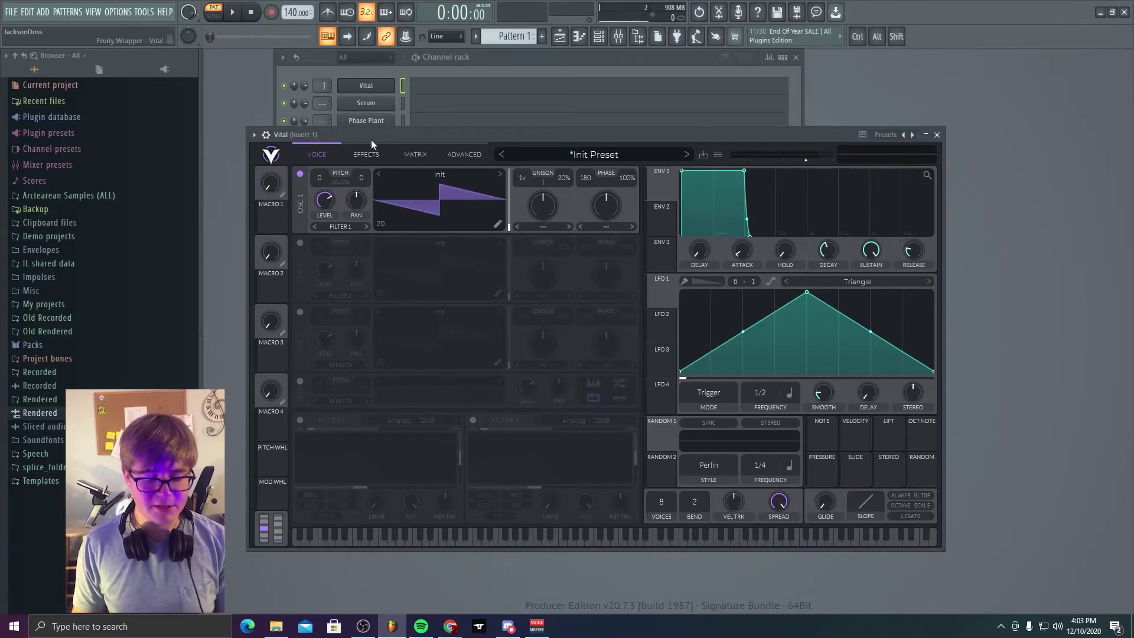
Launch the standalone Vital app from Windows search, glance at its preset list, then close it.
{"action": "key", "text": "super"}
{"action": "type", "text": "vital"}
{"action": "key", "text": "Return"}
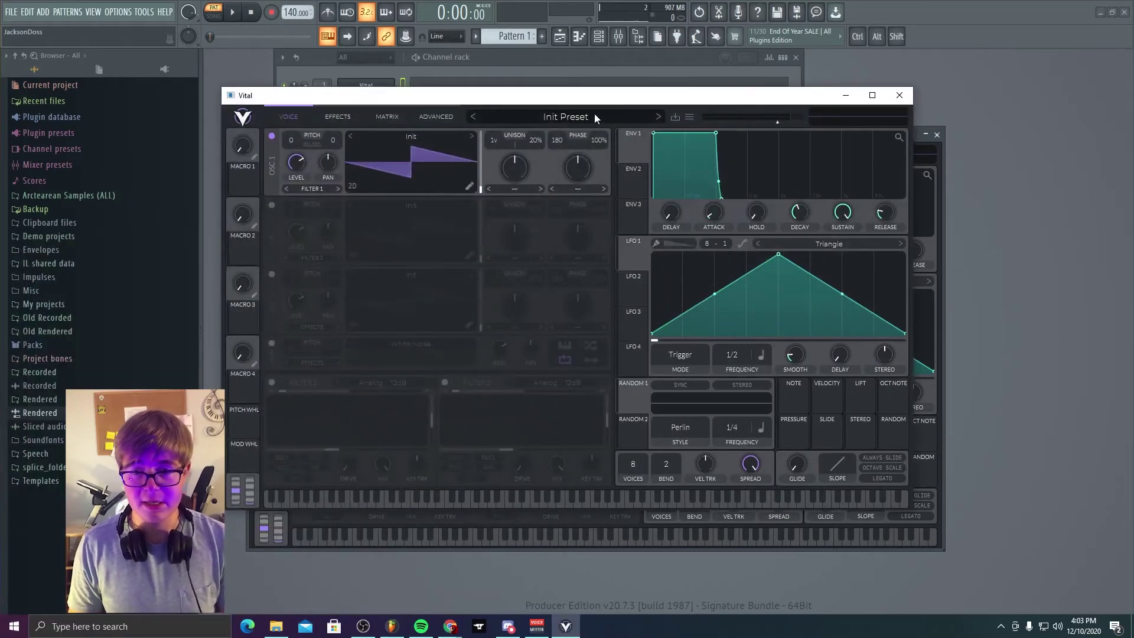
{"action": "left_click", "coordinate": [590, 116]}
{"action": "left_click", "coordinate": [541, 116]}
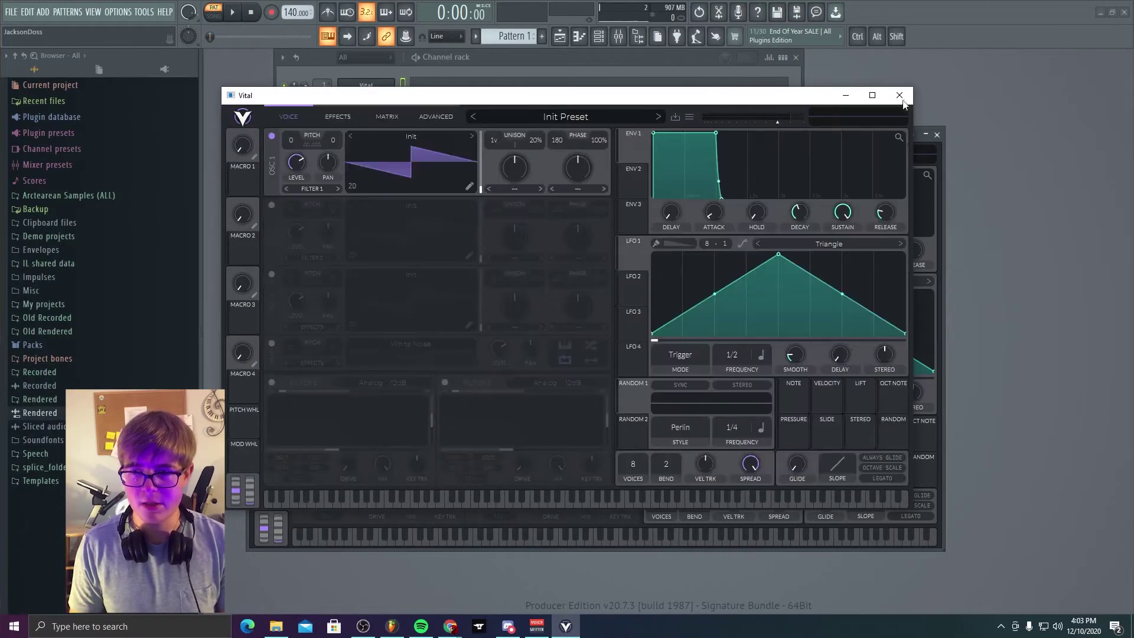
{"action": "left_click", "coordinate": [900, 95]}
Move Vital's plugin window back up and set oscillator 1's unison detune to about 23%, phase 180.
{"action": "left_click_drag", "start_coordinate": [619, 136], "coordinate": [612, 119]}
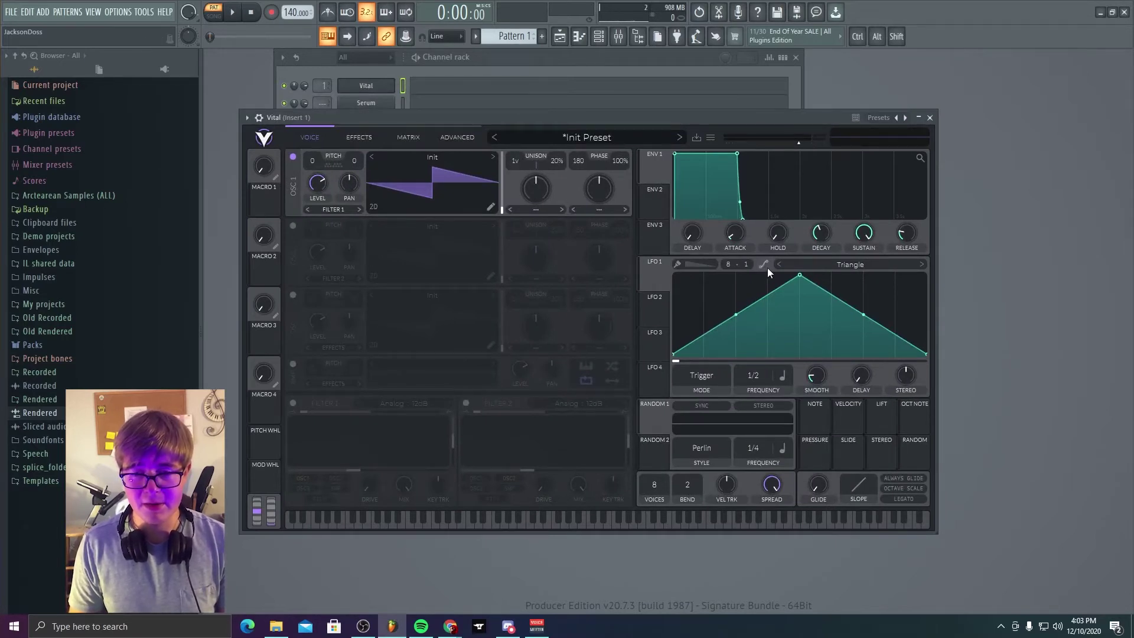
{"action": "left_click", "coordinate": [514, 160]}
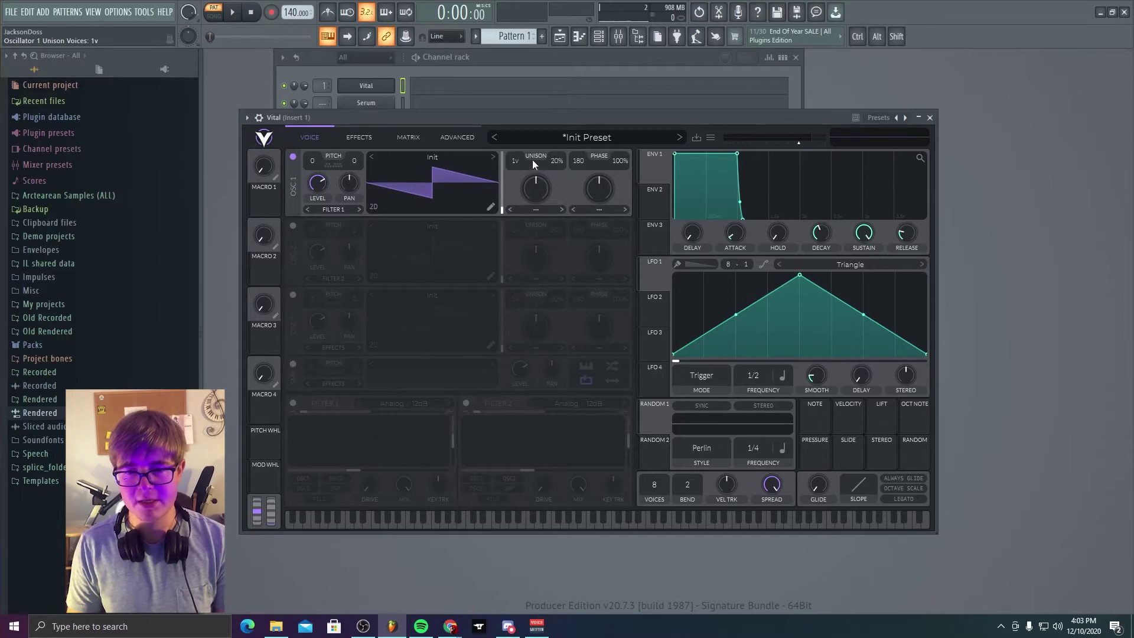
{"action": "left_click_drag", "start_coordinate": [555, 159], "coordinate": [576, 159]}
{"action": "double_click", "coordinate": [569, 157]}
{"action": "double_click", "coordinate": [576, 159]}
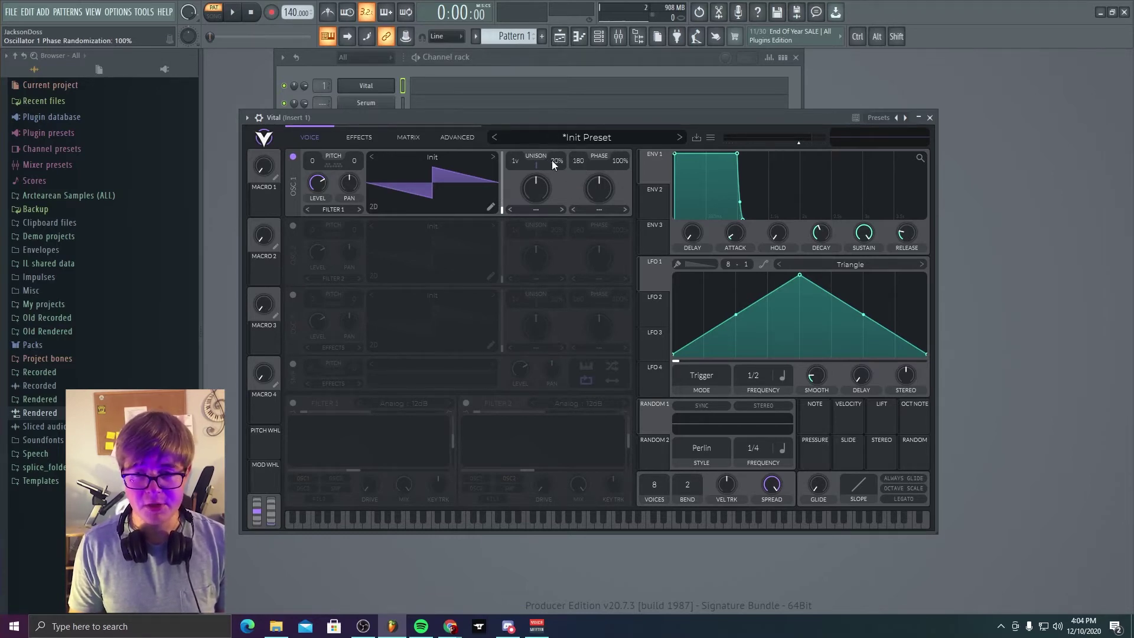
{"action": "mouse_move", "coordinate": [551, 160]}
{"action": "left_mouse_down"}
{"action": "mouse_move", "coordinate": [555, 175]}
{"action": "mouse_move", "coordinate": [562, 164]}
{"action": "left_mouse_up"}
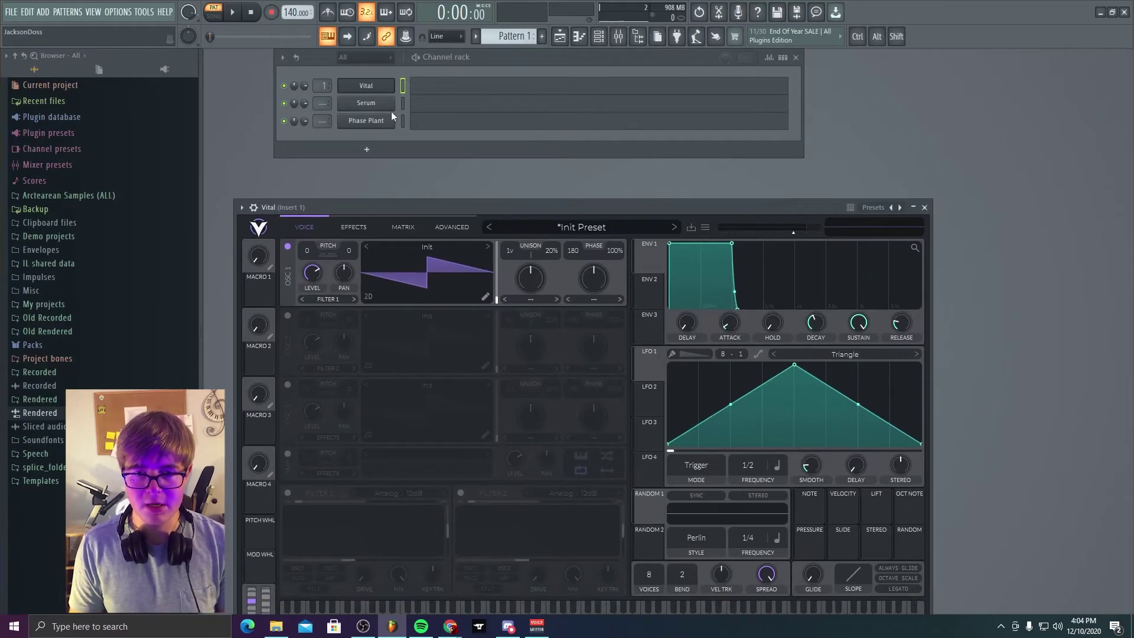
{"action": "left_click", "coordinate": [387, 110]}
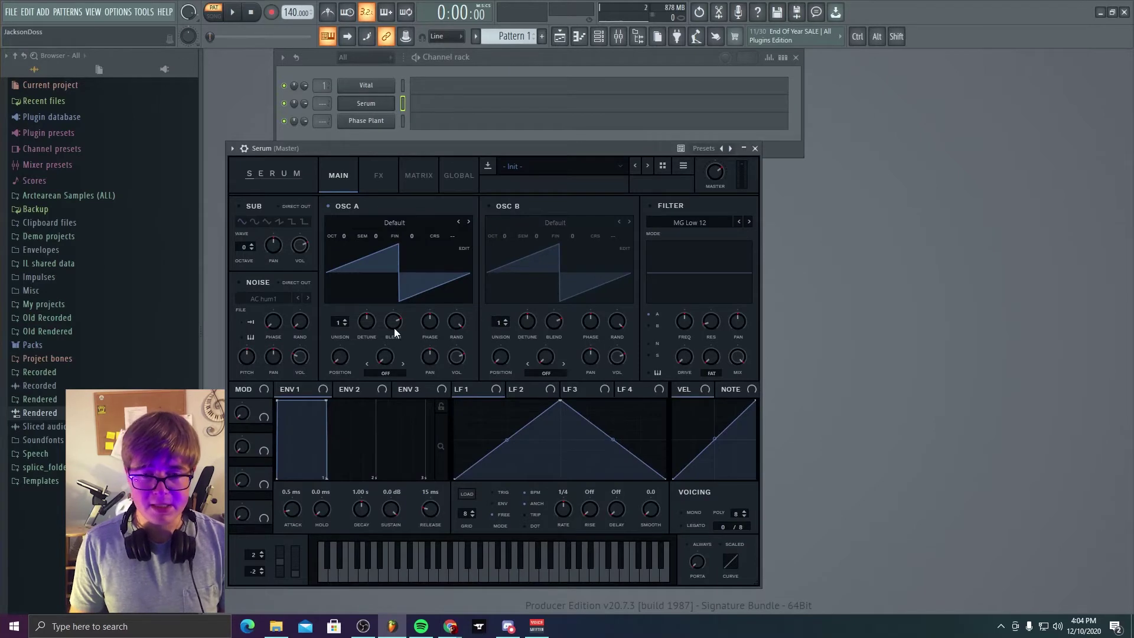
{"action": "left_click", "coordinate": [373, 84]}
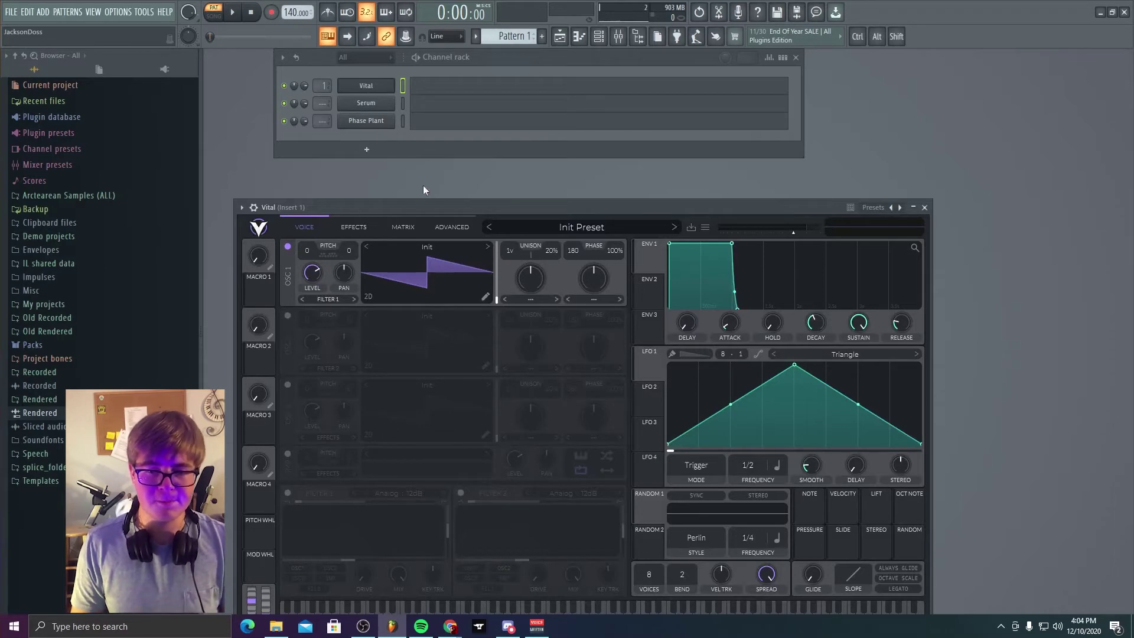
{"action": "left_click_drag", "start_coordinate": [375, 206], "coordinate": [379, 159]}
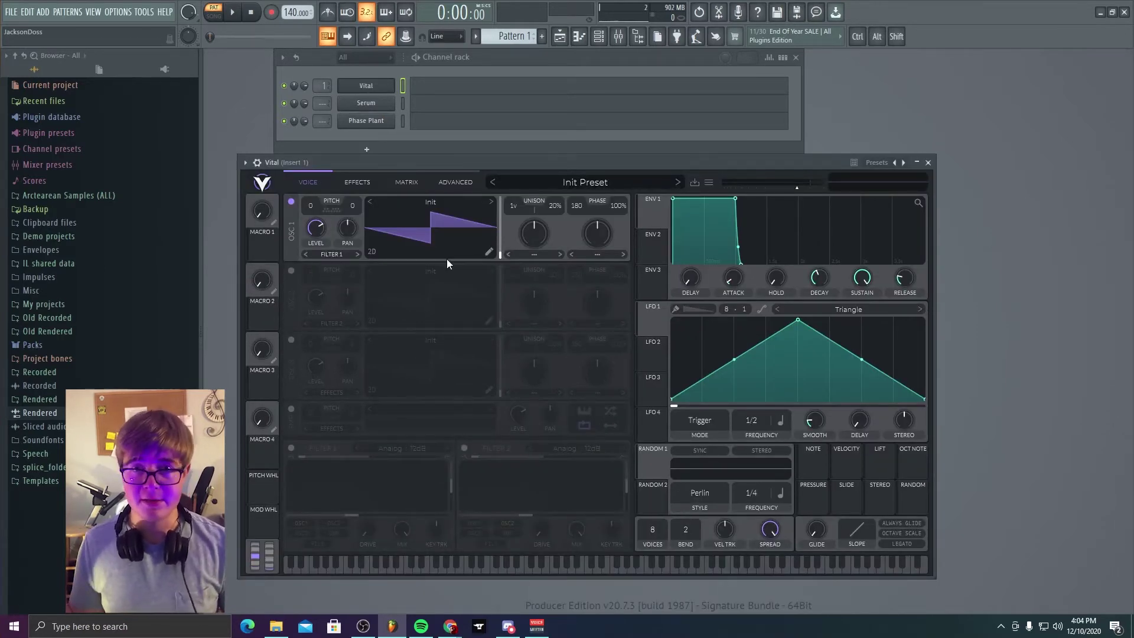
Enable hi-res wavetable for oscillator 1, then switch on oscillators 2 and 3.
{"action": "left_click", "coordinate": [405, 181]}
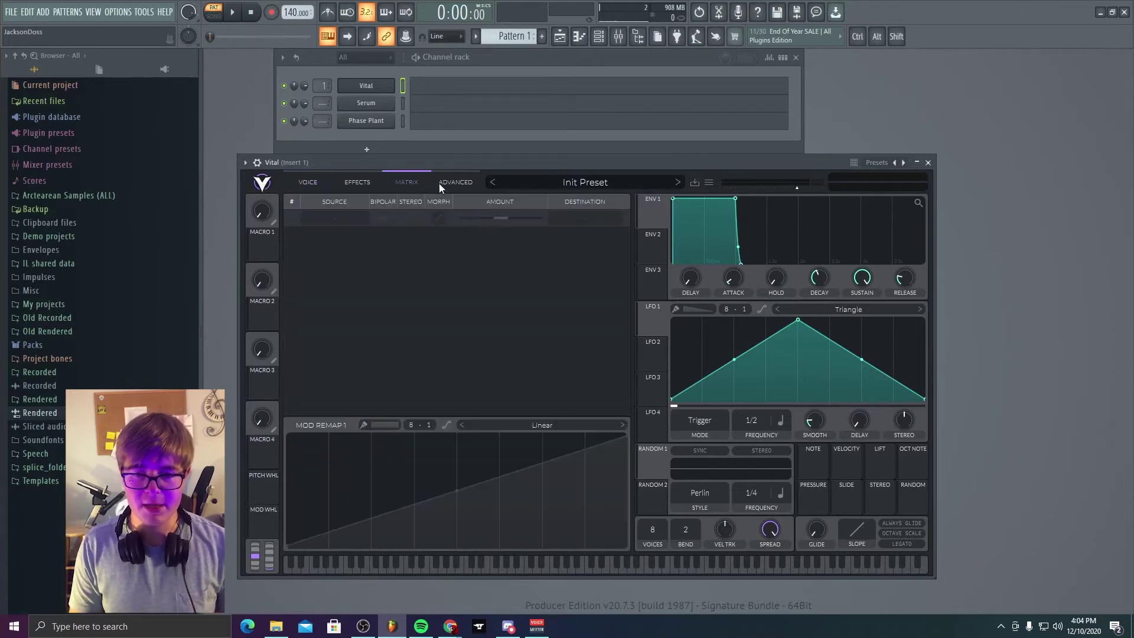
{"action": "left_click", "coordinate": [443, 182]}
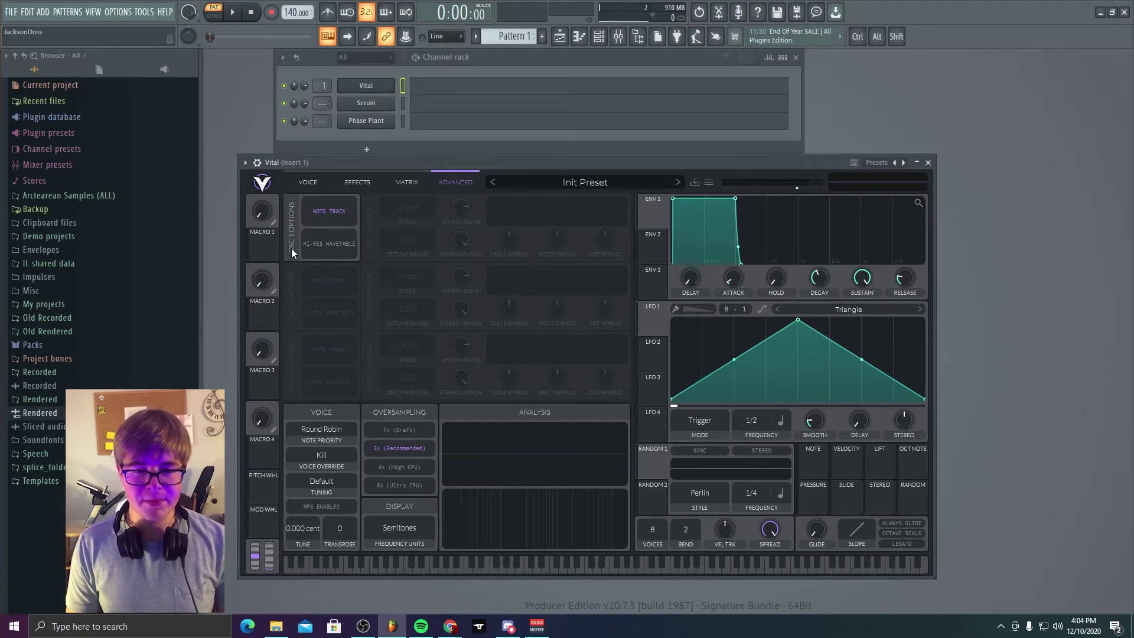
{"action": "left_click", "coordinate": [336, 252]}
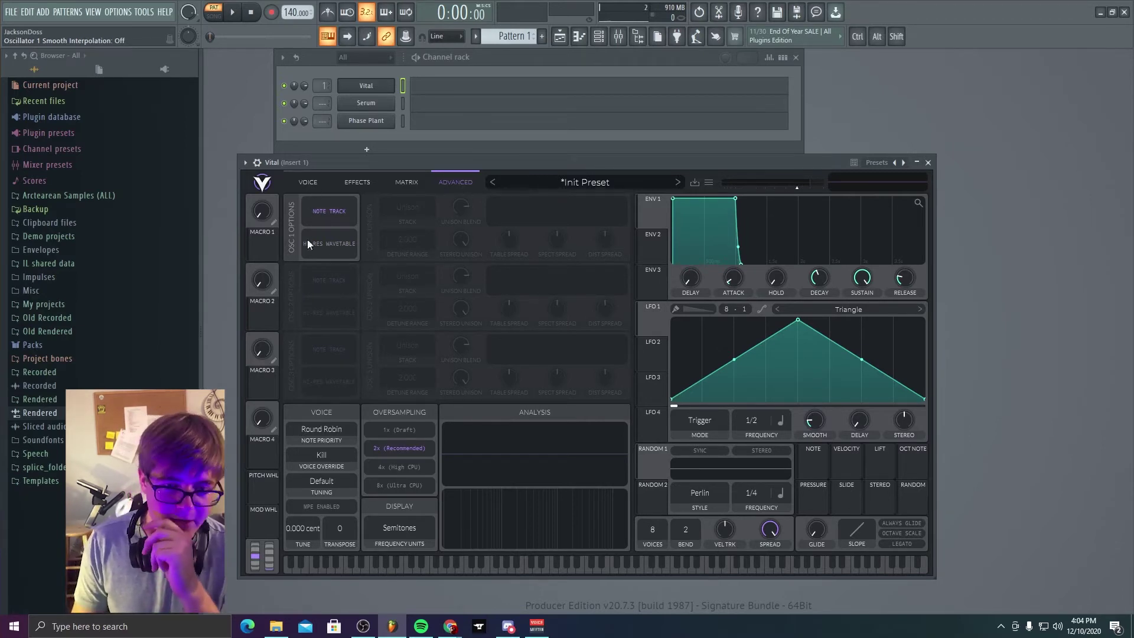
{"action": "left_click", "coordinate": [308, 182]}
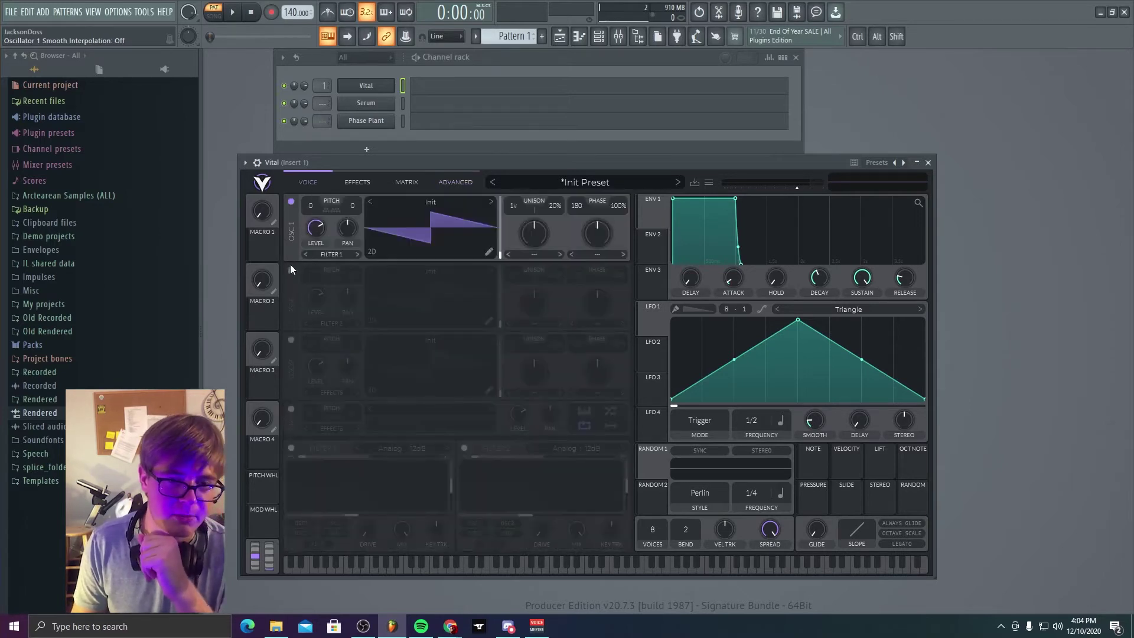
{"action": "left_click", "coordinate": [290, 270]}
{"action": "left_click", "coordinate": [291, 339]}
Nudge the Vital window up and turn off MPE on the Advanced page.
{"action": "left_click", "coordinate": [452, 181]}
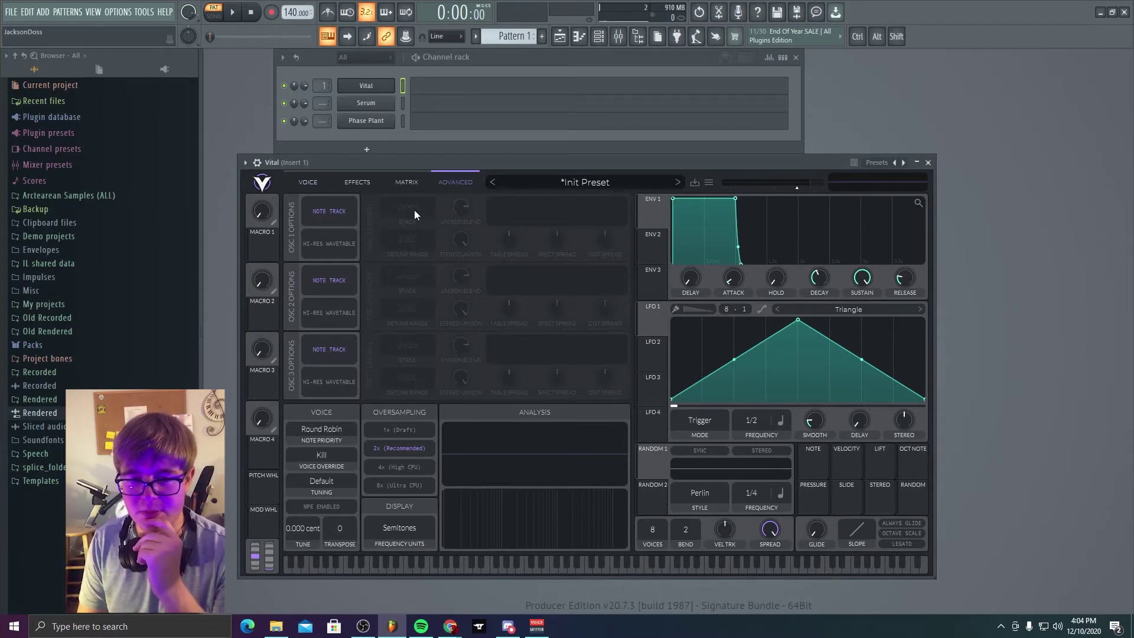
{"action": "left_click", "coordinate": [305, 183]}
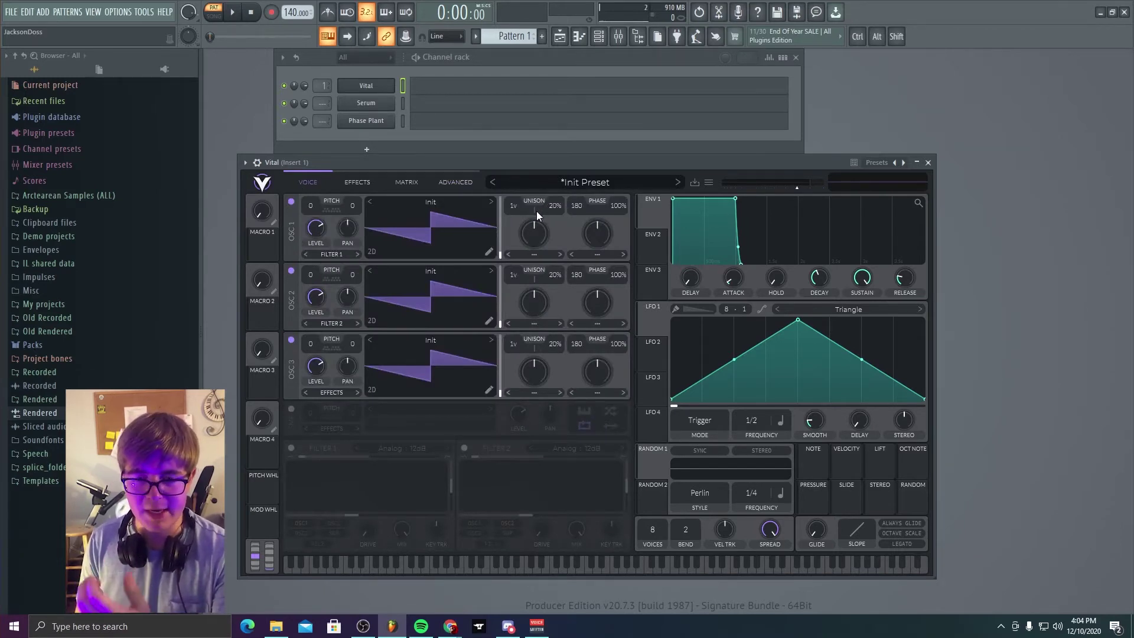
{"action": "left_click", "coordinate": [442, 187]}
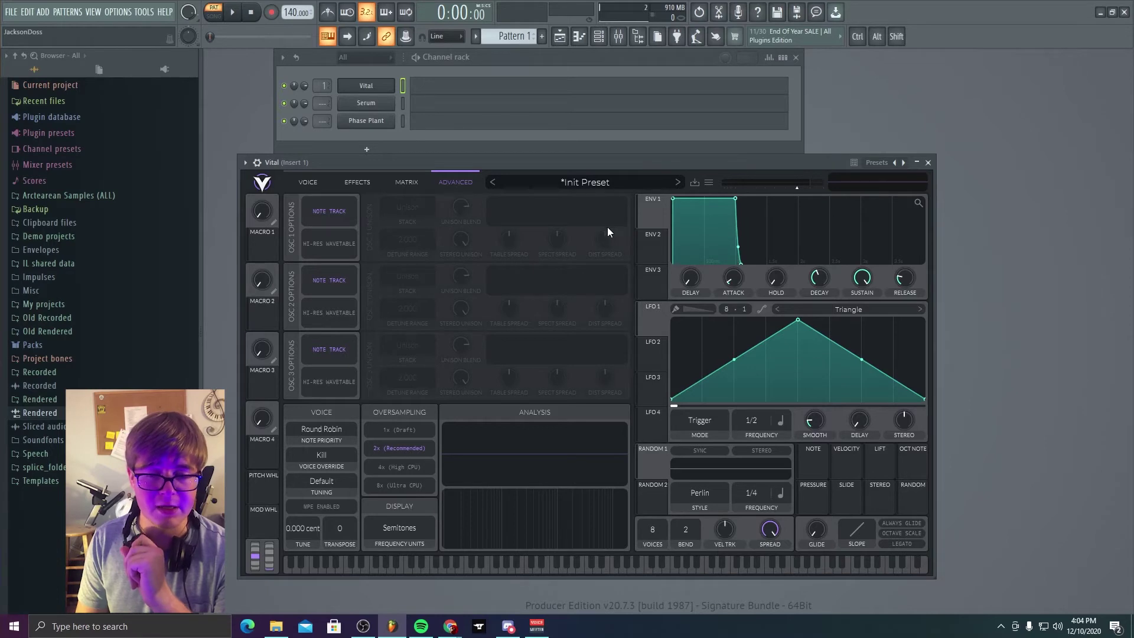
{"action": "left_click_drag", "start_coordinate": [484, 163], "coordinate": [490, 134]}
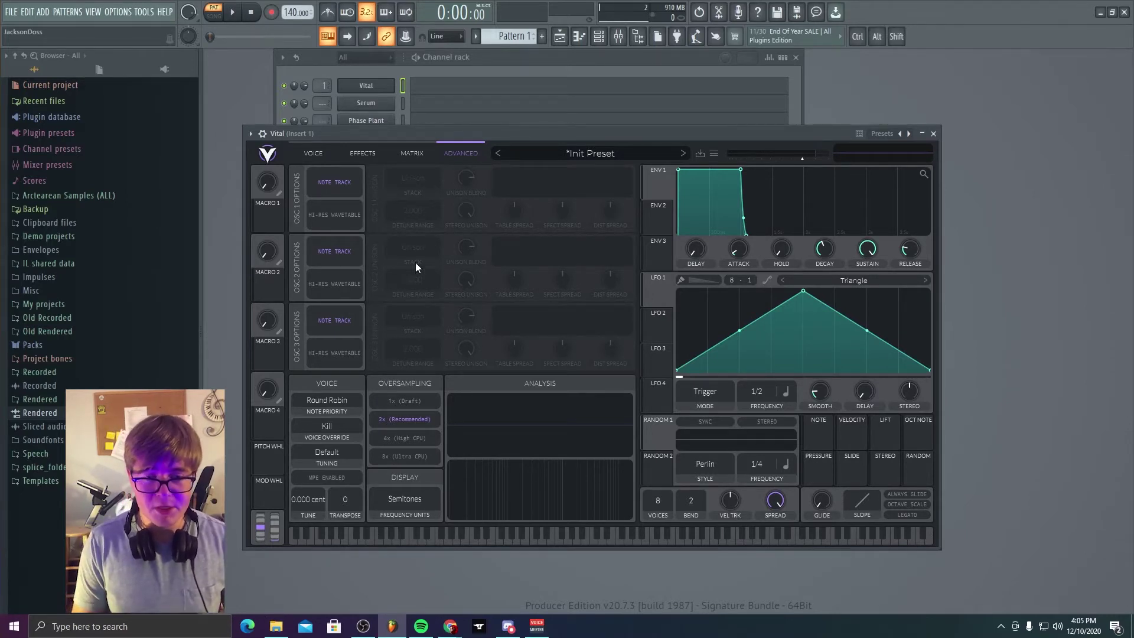
{"action": "left_click", "coordinate": [347, 478]}
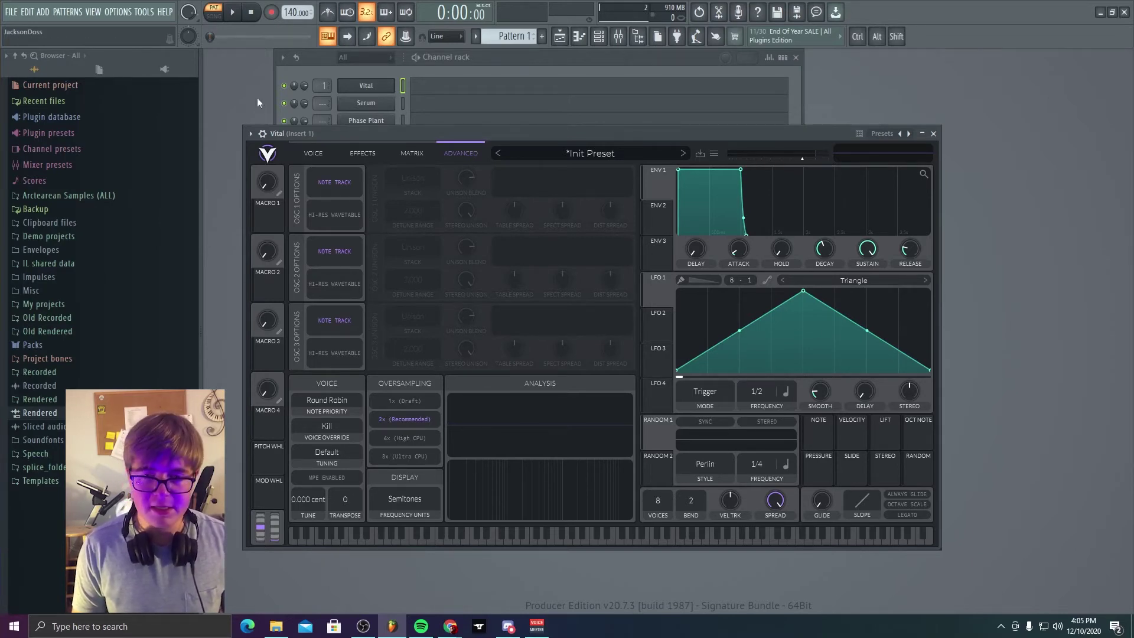
Switch off oscillators 2 and 3, leaving only oscillator 1 active.
{"action": "left_click", "coordinate": [314, 154]}
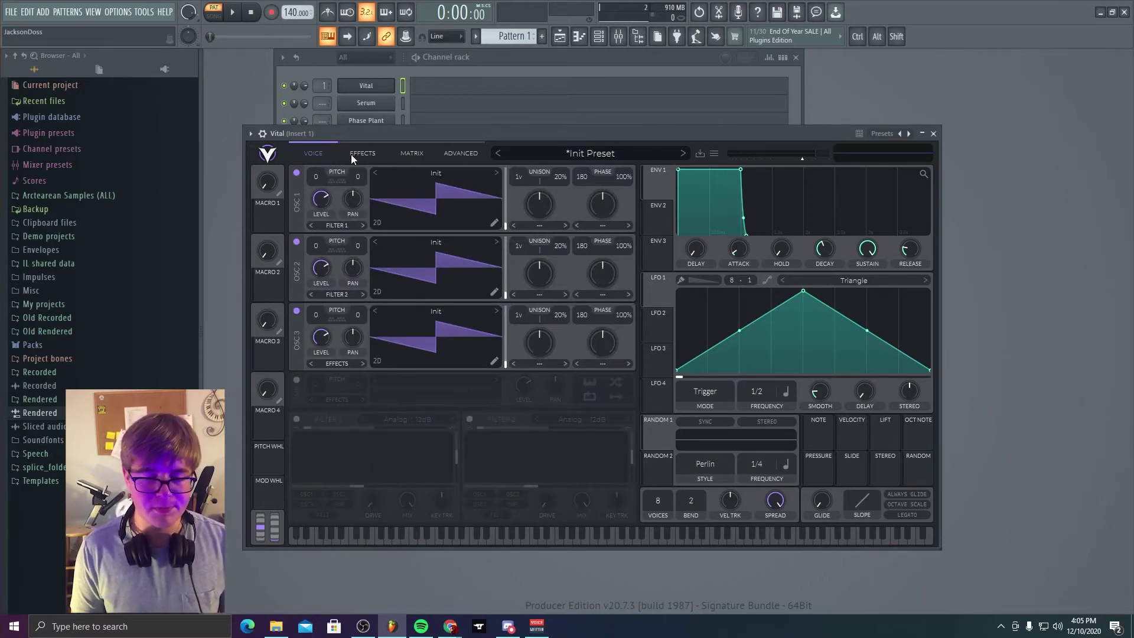
{"action": "left_click", "coordinate": [296, 172]}
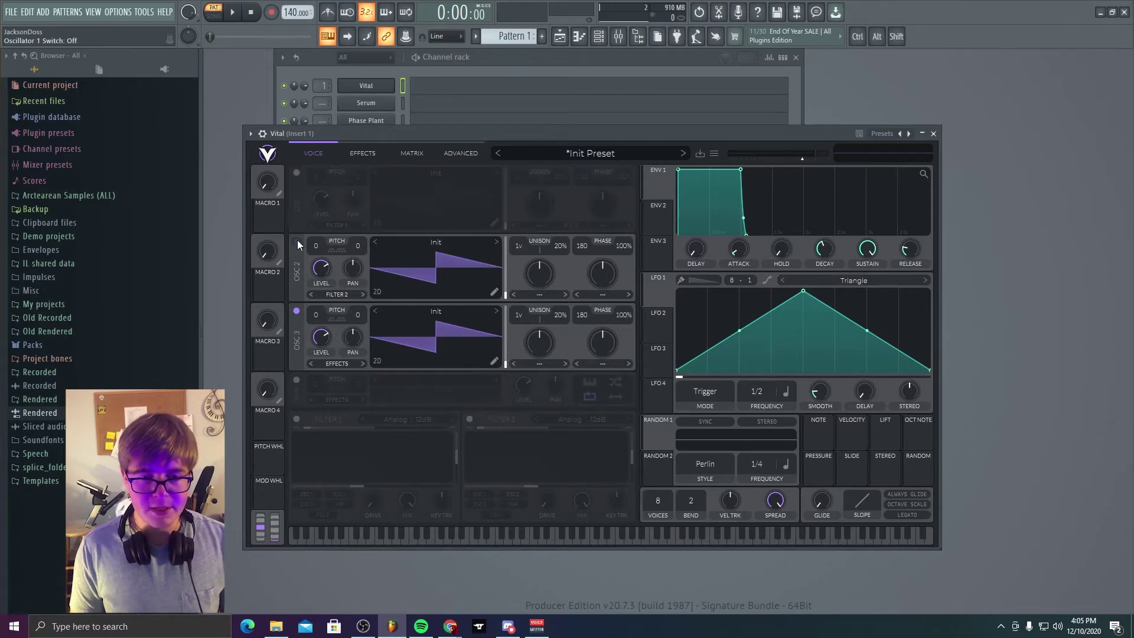
{"action": "left_click", "coordinate": [297, 242]}
{"action": "left_click", "coordinate": [296, 311]}
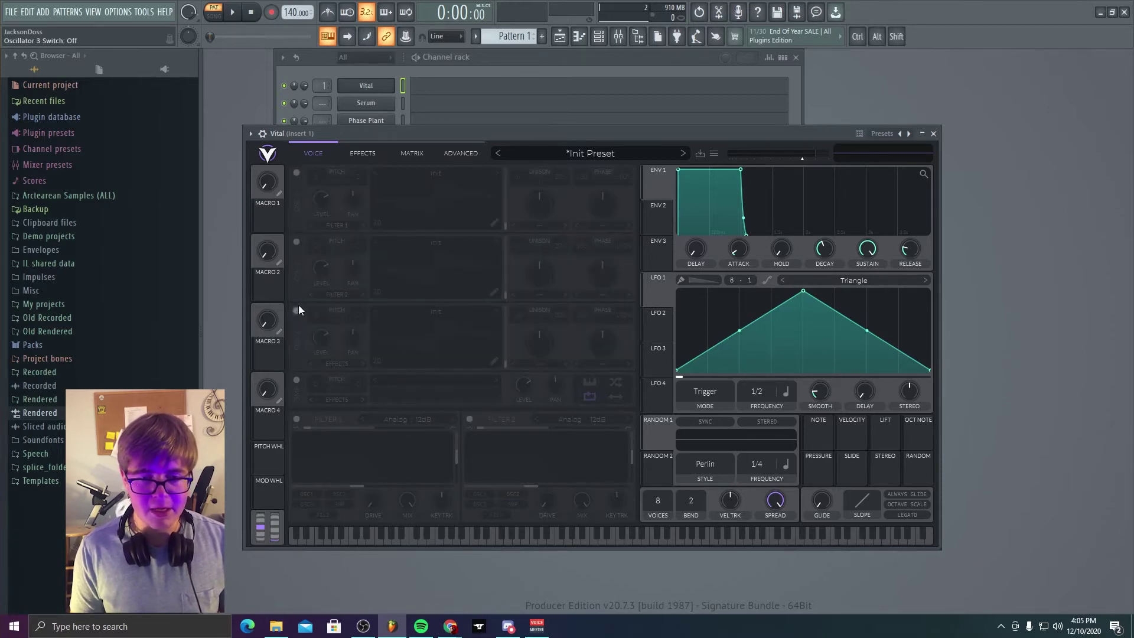
{"action": "left_click", "coordinate": [297, 172]}
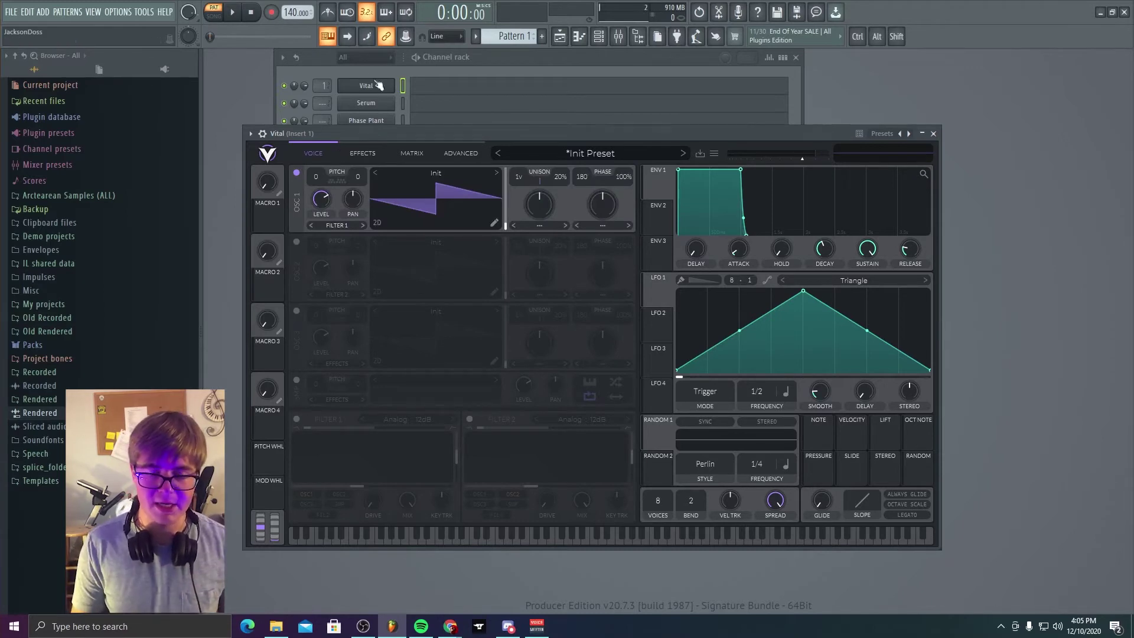
Open Phase Plant, shift its window left, and load the 'Fuel my Glitchhop needs' preset.
{"action": "left_click", "coordinate": [366, 121]}
{"action": "left_click_drag", "start_coordinate": [668, 102], "coordinate": [531, 100]}
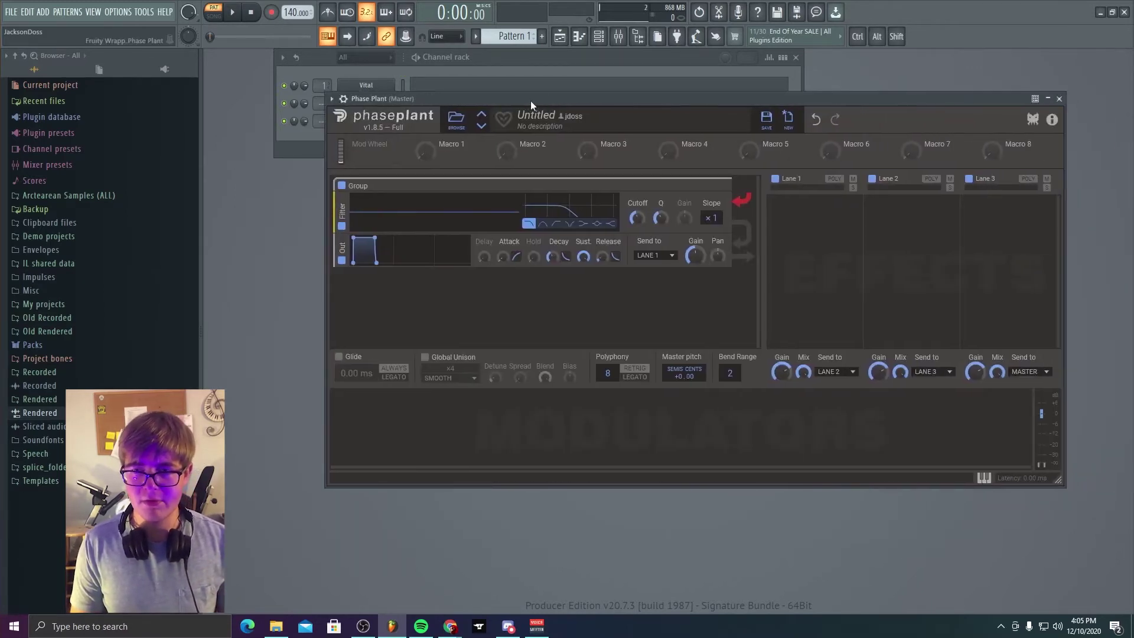
{"action": "left_click", "coordinate": [455, 119]}
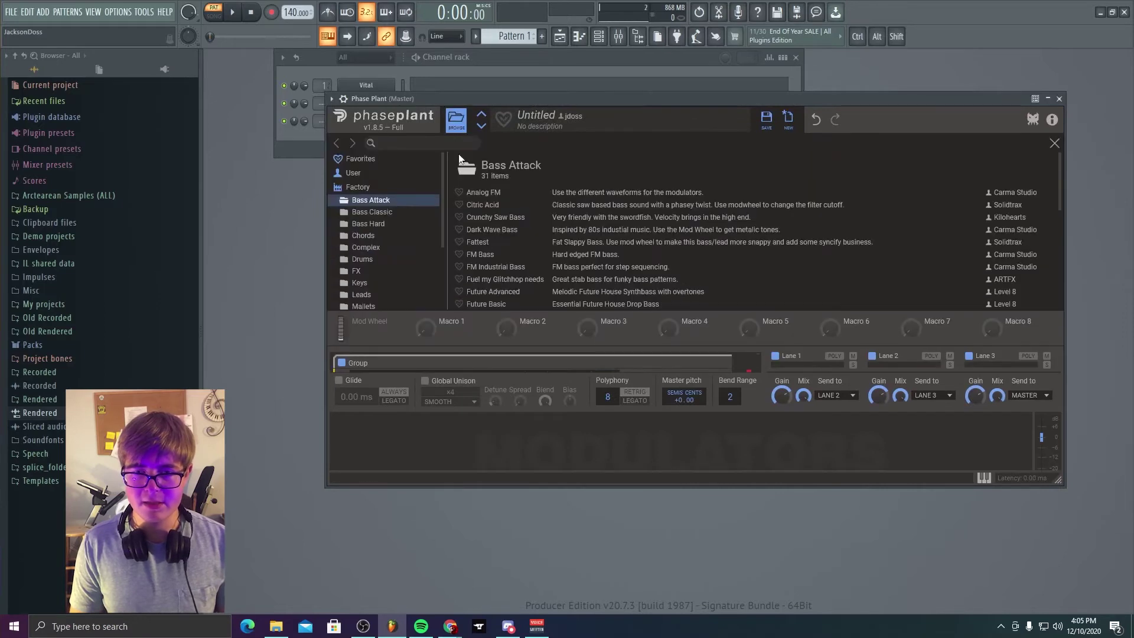
{"action": "left_click", "coordinate": [486, 279]}
{"action": "left_click", "coordinate": [455, 120]}
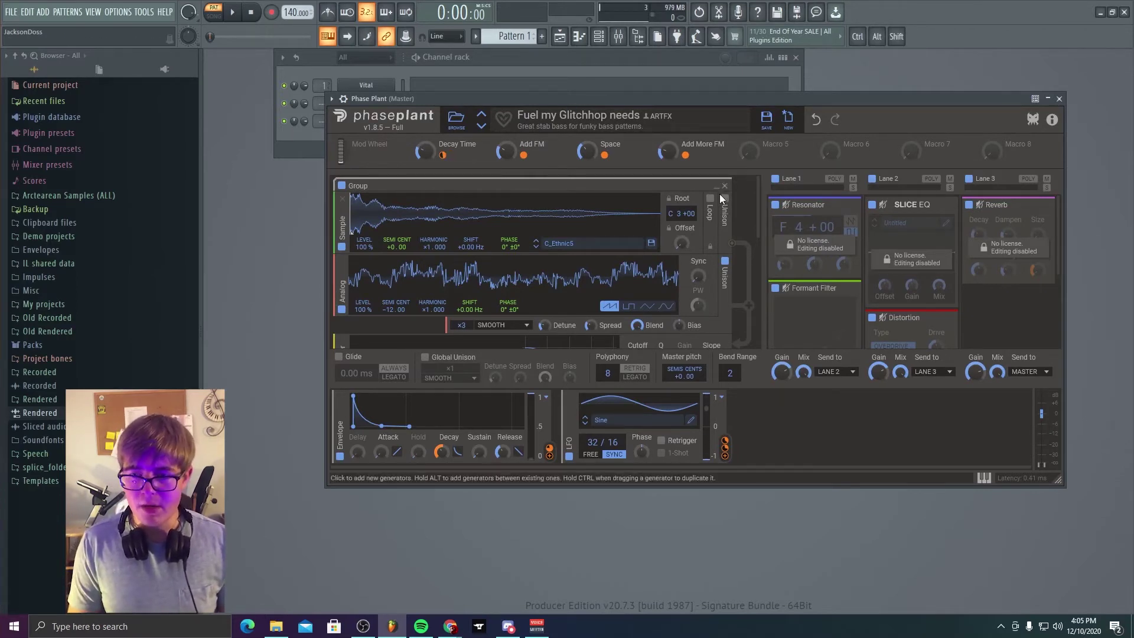
Scroll the effect lanes down and back up, then move the window further left.
{"action": "scroll", "coordinate": [876, 294], "scroll_direction": "down", "scroll_amount": 3}
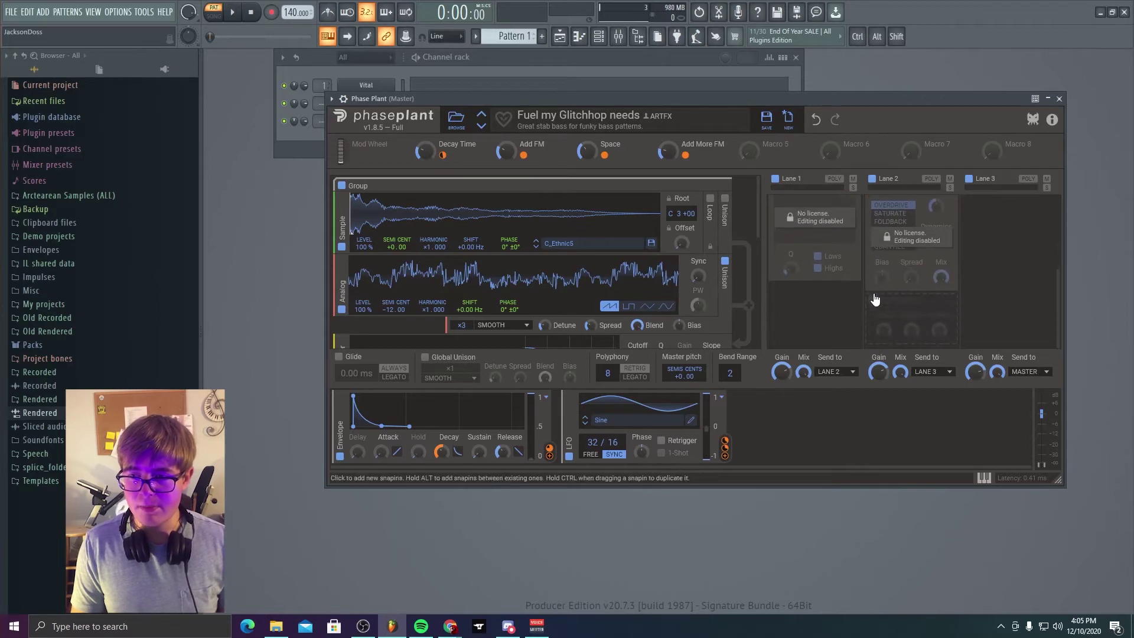
{"action": "scroll", "coordinate": [876, 299], "scroll_direction": "up", "scroll_amount": 3}
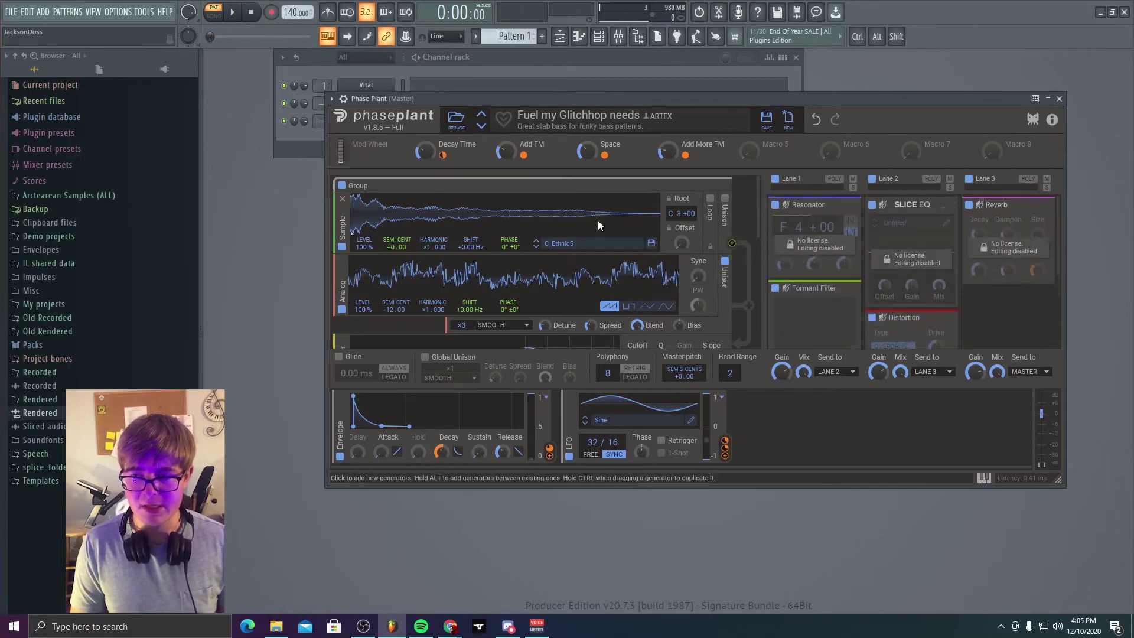
{"action": "left_click_drag", "start_coordinate": [423, 101], "coordinate": [310, 107]}
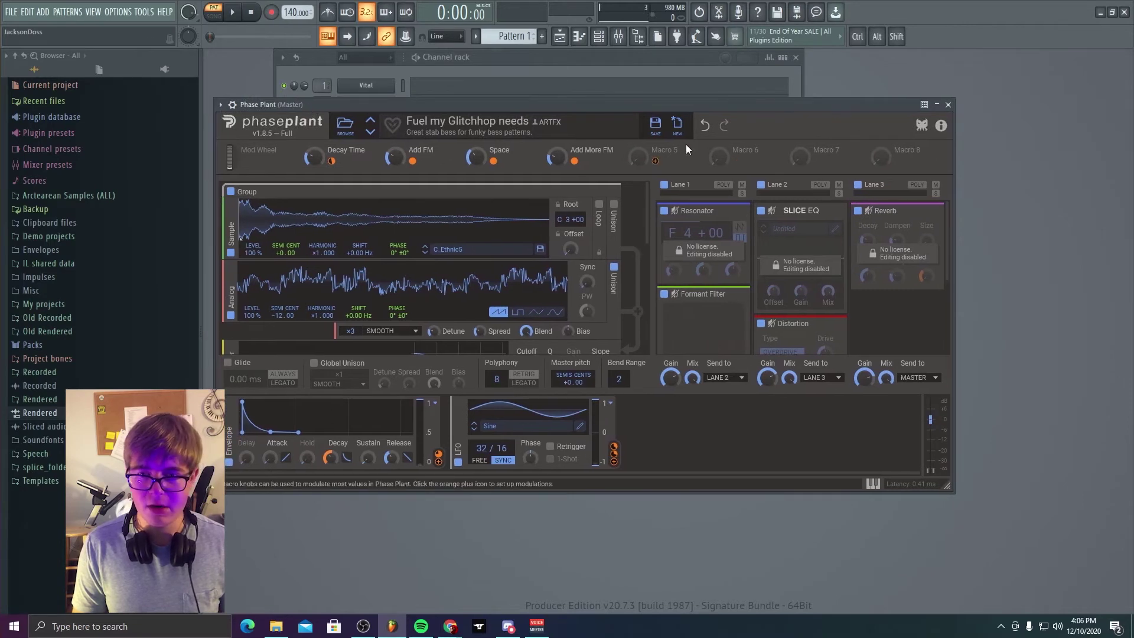
Start a new empty patch and add an Analog generator.
{"action": "left_click", "coordinate": [676, 125]}
{"action": "left_click", "coordinate": [344, 201]}
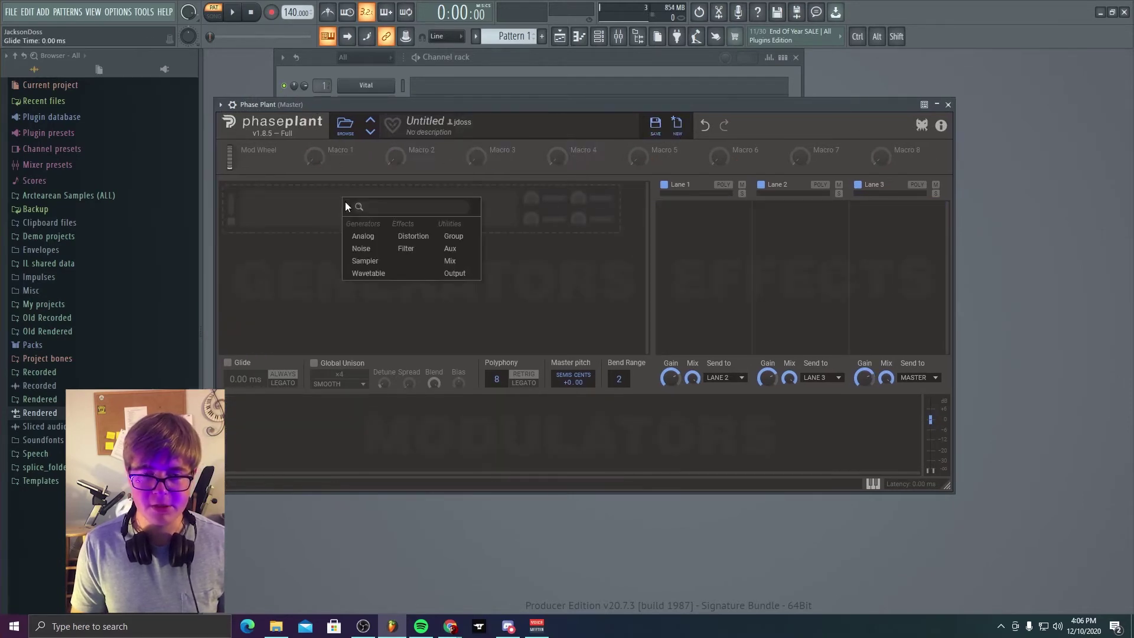
{"action": "left_click", "coordinate": [366, 236]}
Add a Random modulator synced to tempo at 1/16, discarding a trial LFO.
{"action": "left_click", "coordinate": [255, 407]}
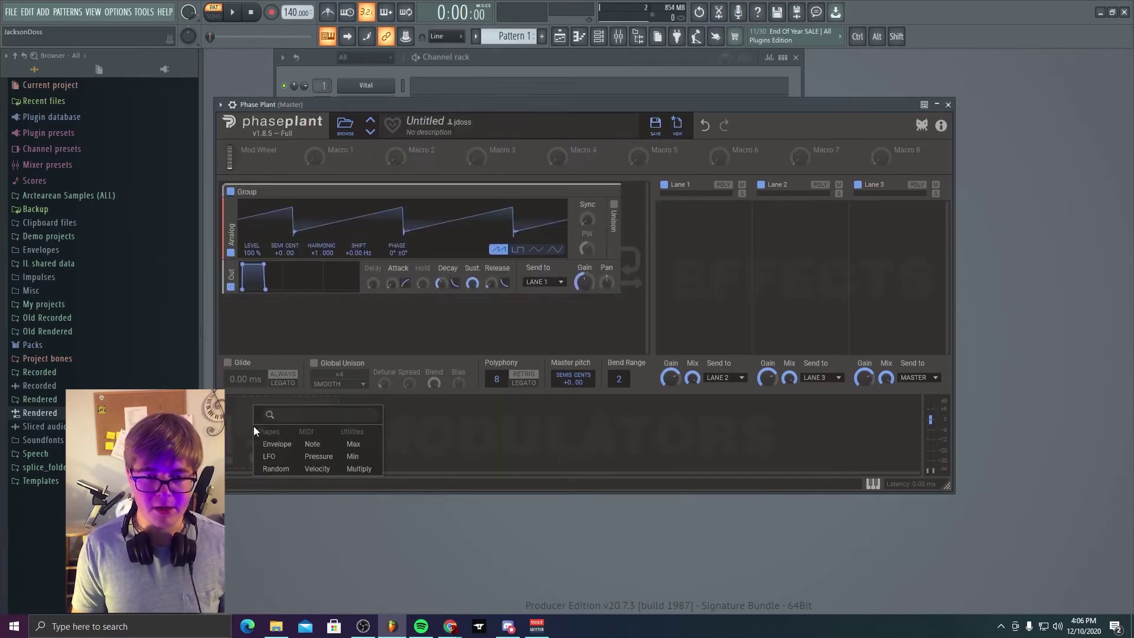
{"action": "left_click", "coordinate": [287, 460]}
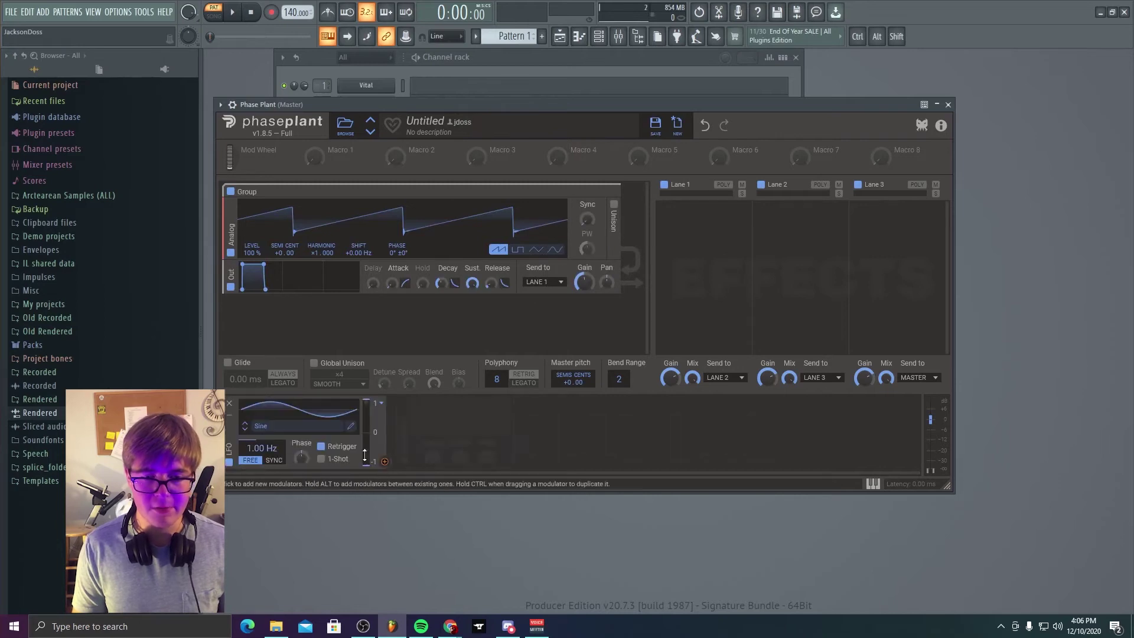
{"action": "left_click", "coordinate": [234, 405]}
{"action": "left_click", "coordinate": [245, 407]}
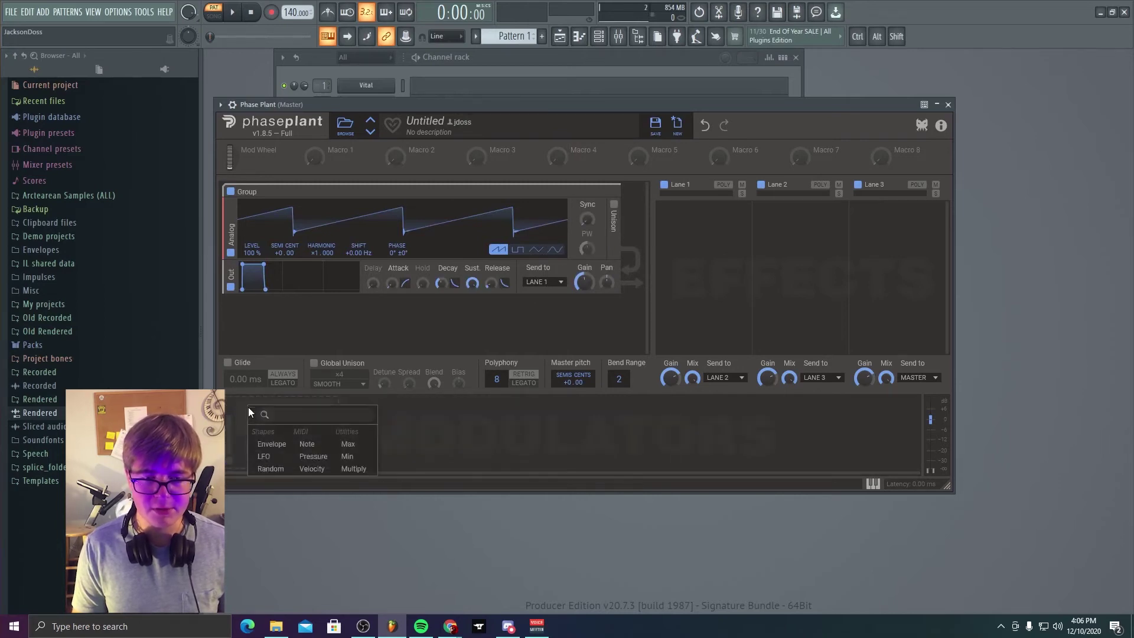
{"action": "left_click", "coordinate": [261, 472]}
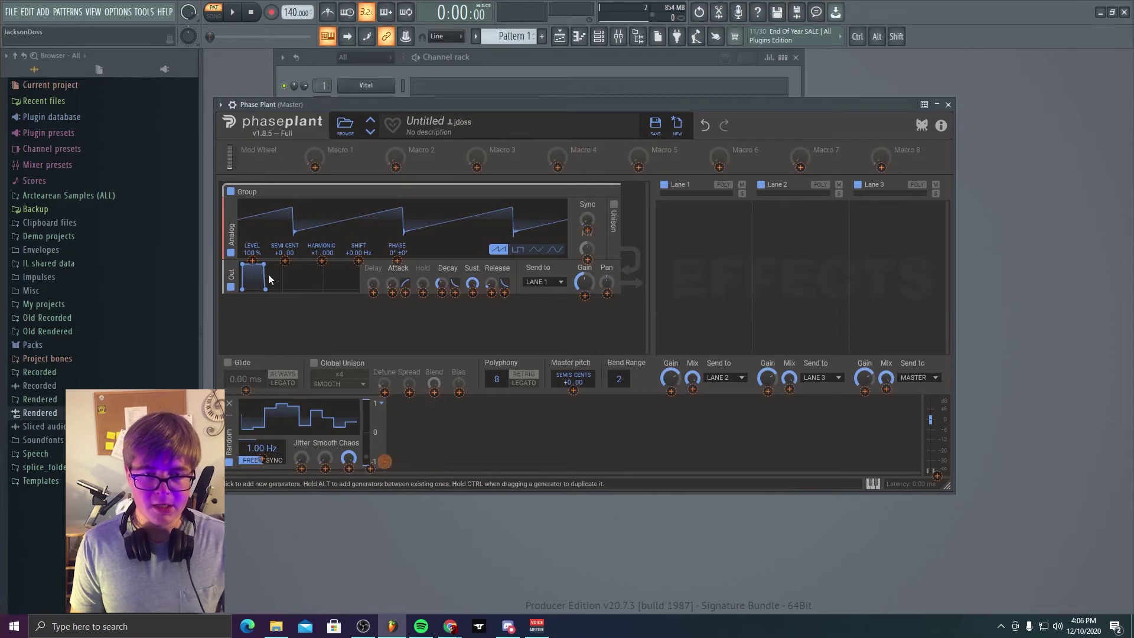
{"action": "left_click", "coordinate": [274, 460]}
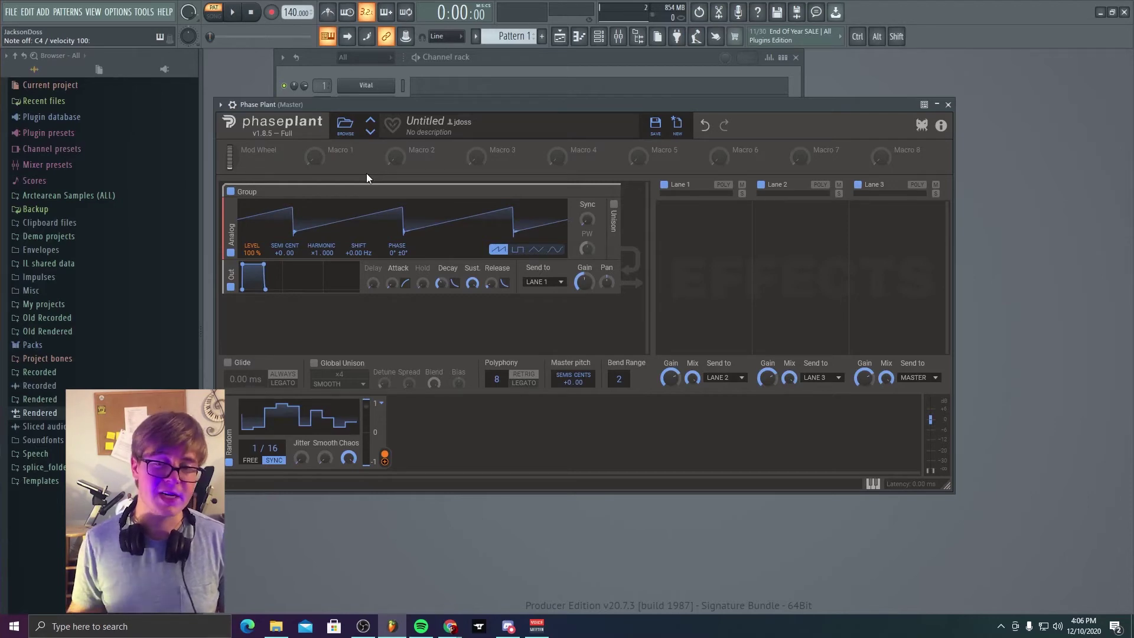
Swap Phase Plant for Serum and enable Compressor, Distortion, Hyper/Dimension, Chorus and Filter, leaving Reverb off.
{"action": "left_click", "coordinate": [947, 104]}
{"action": "left_click", "coordinate": [366, 103]}
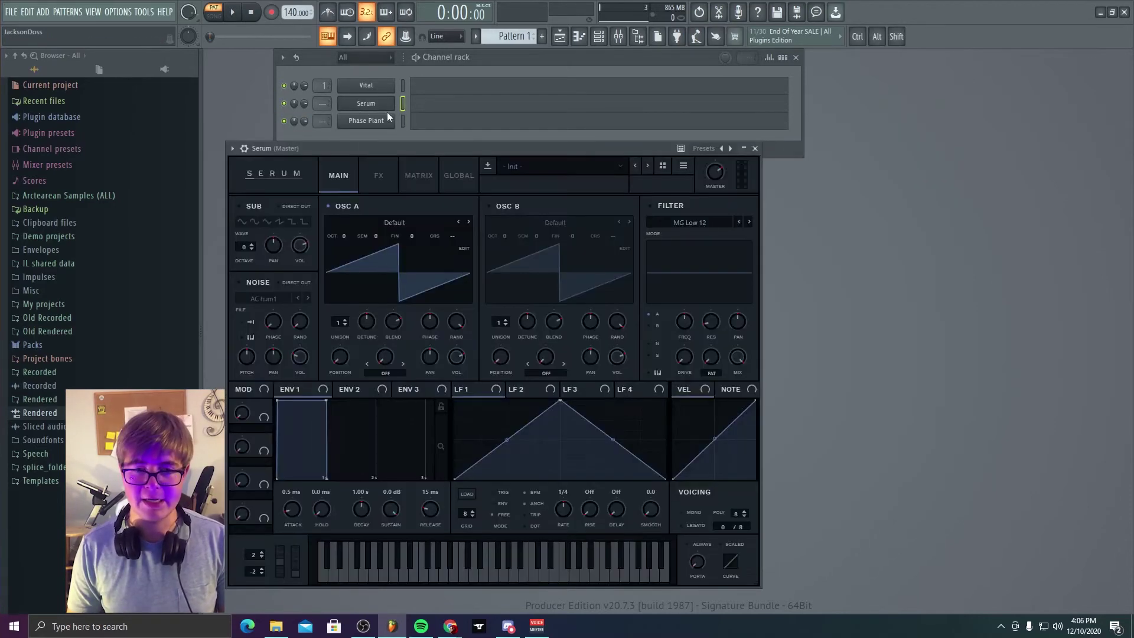
{"action": "left_click", "coordinate": [378, 176]}
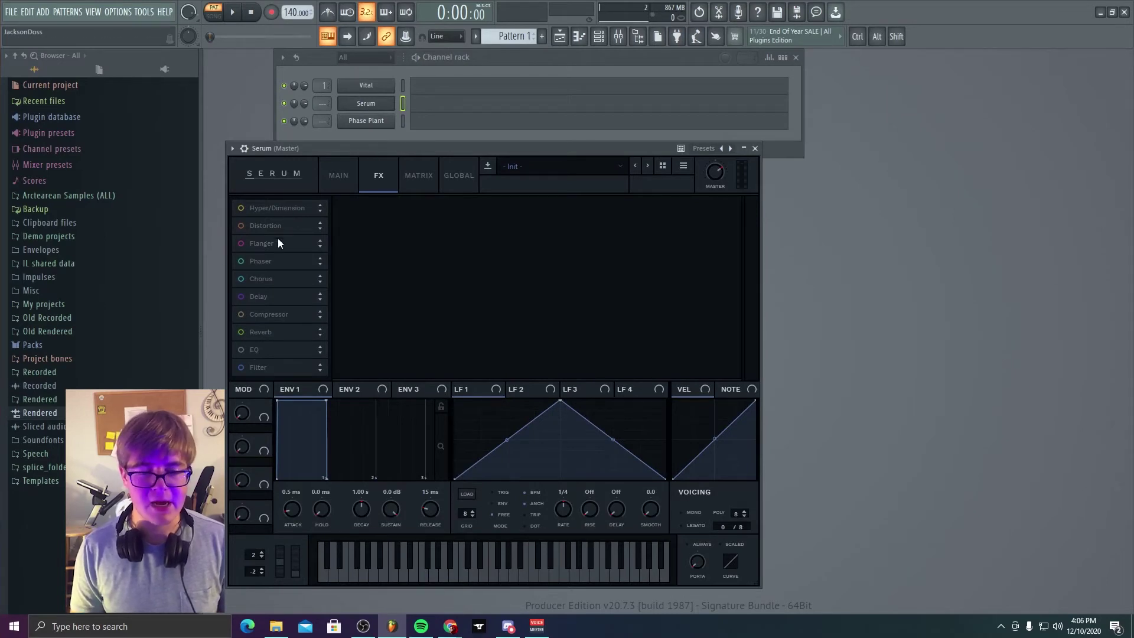
{"action": "left_click", "coordinate": [243, 332]}
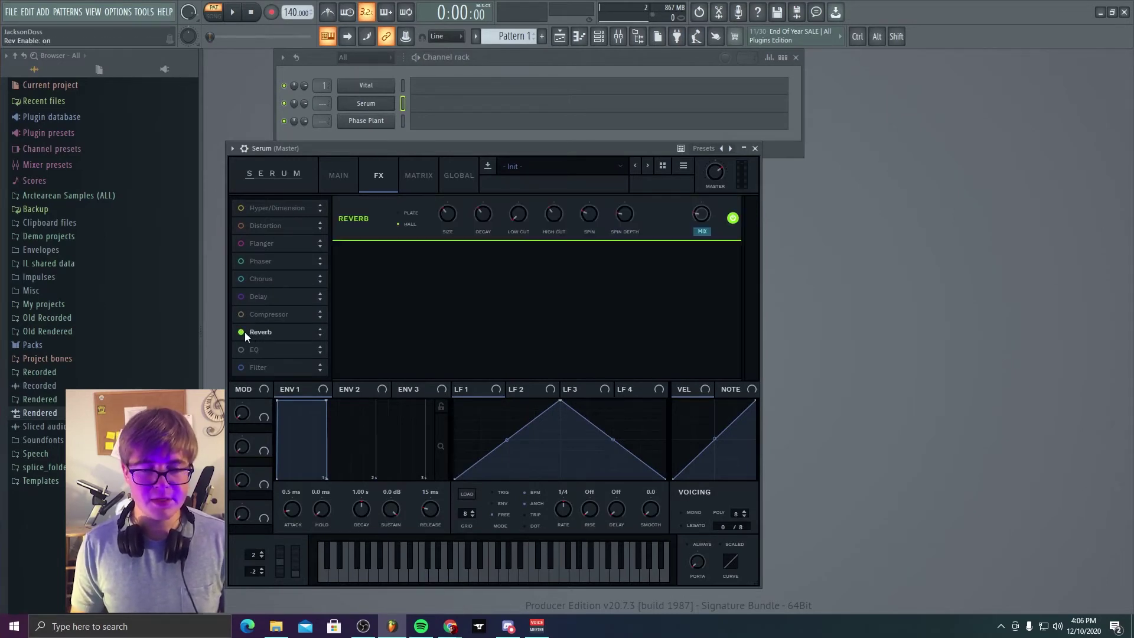
{"action": "left_click", "coordinate": [243, 332]}
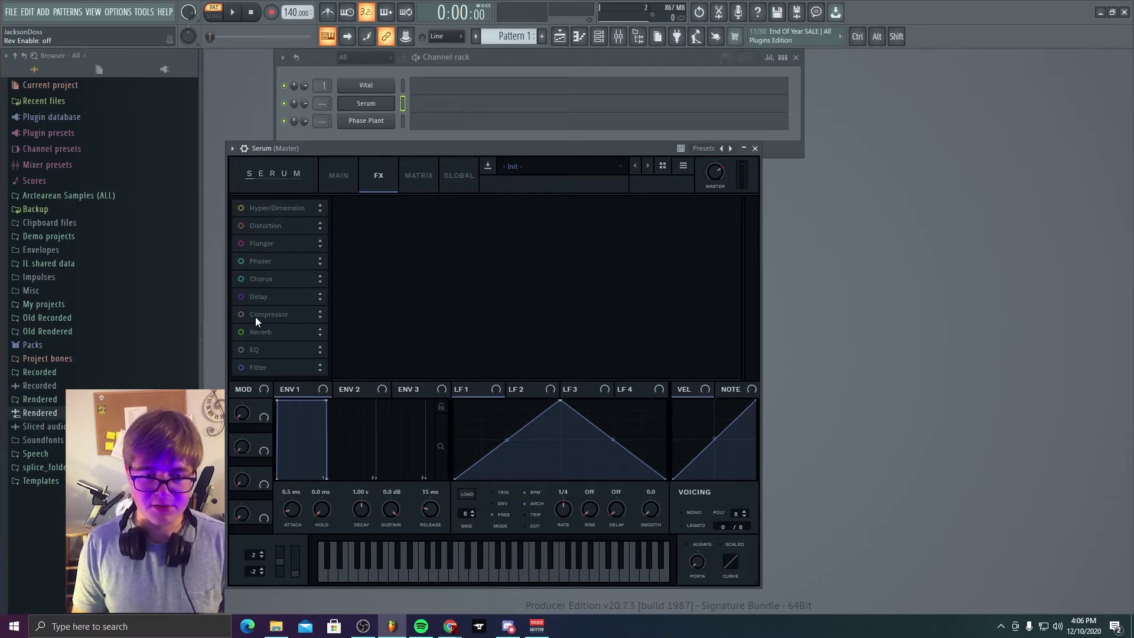
{"action": "left_click", "coordinate": [238, 317]}
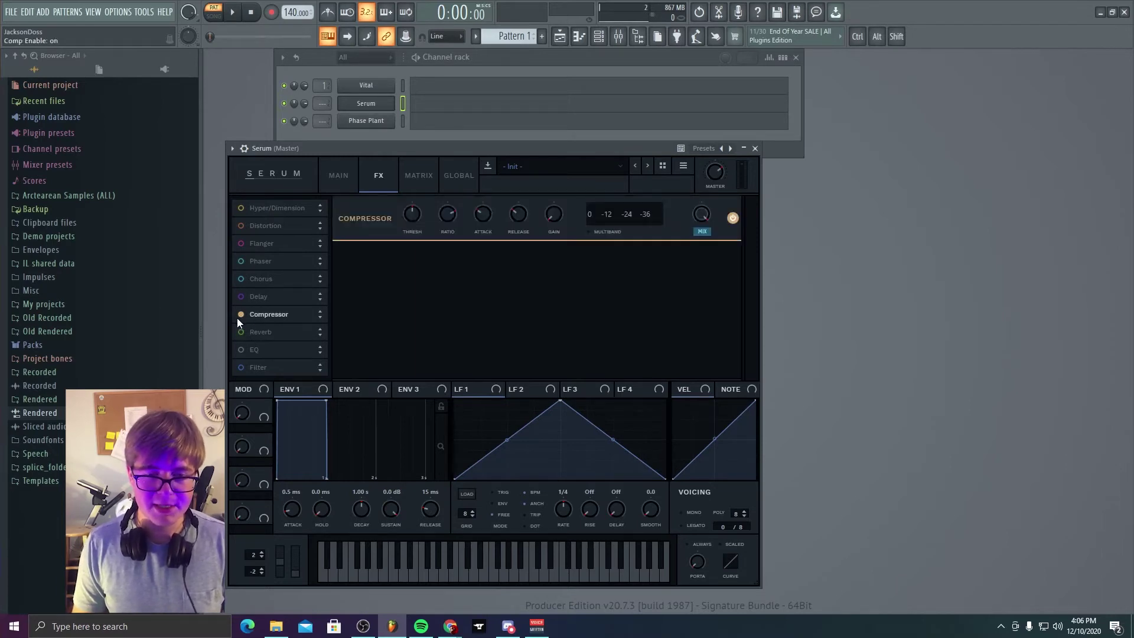
{"action": "left_click", "coordinate": [241, 225]}
{"action": "left_click", "coordinate": [241, 209]}
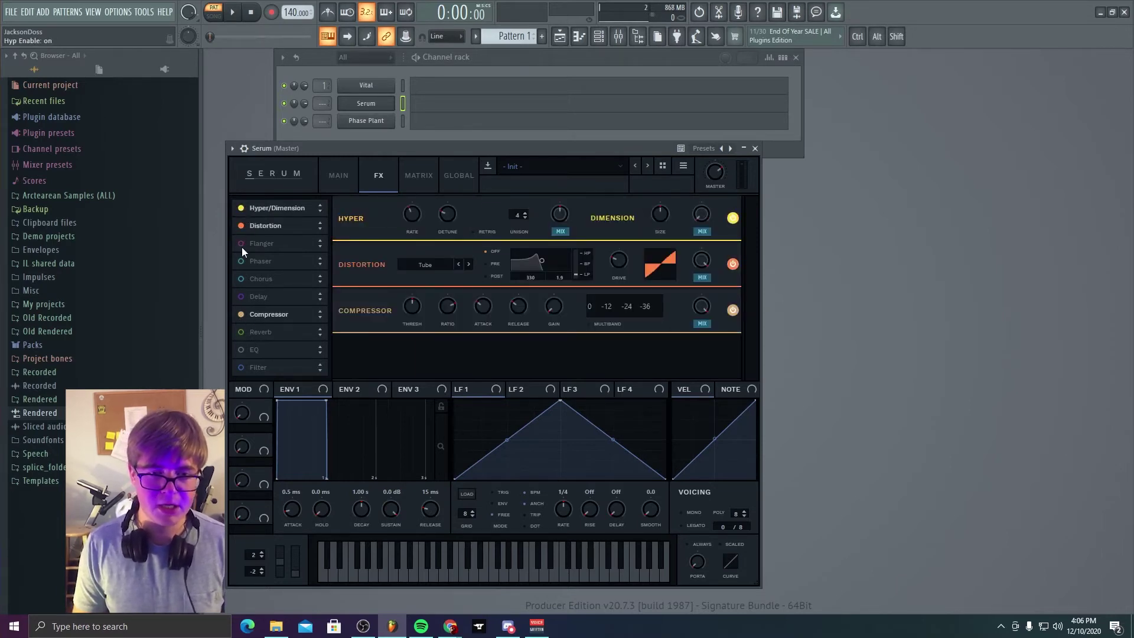
{"action": "left_click", "coordinate": [238, 279]}
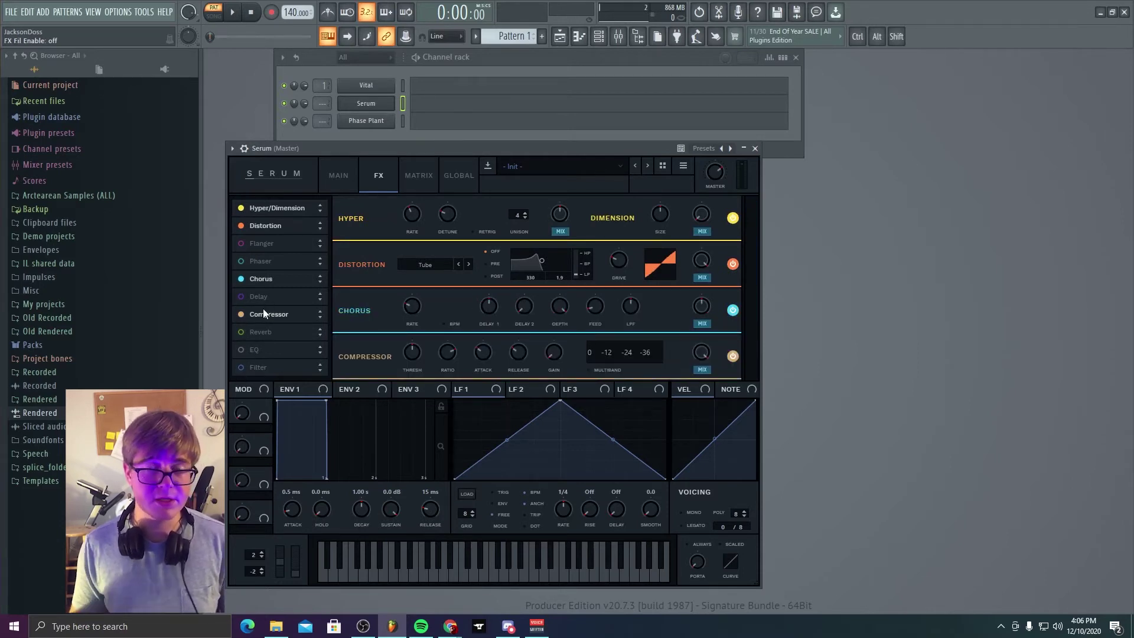
{"action": "left_click", "coordinate": [241, 368]}
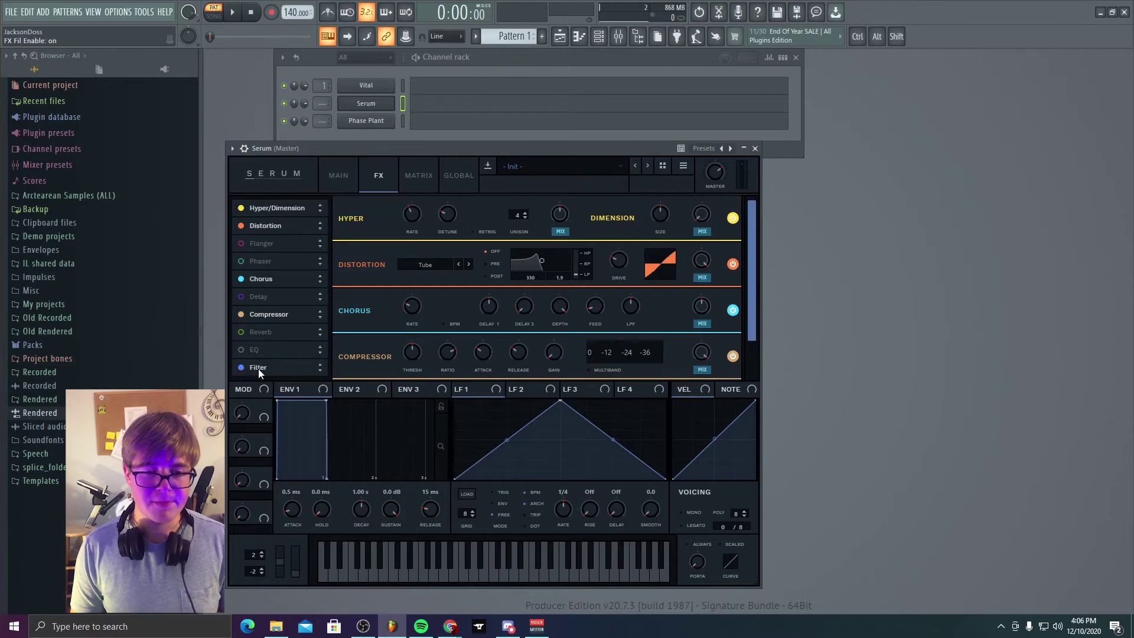
{"action": "left_click", "coordinate": [339, 176]}
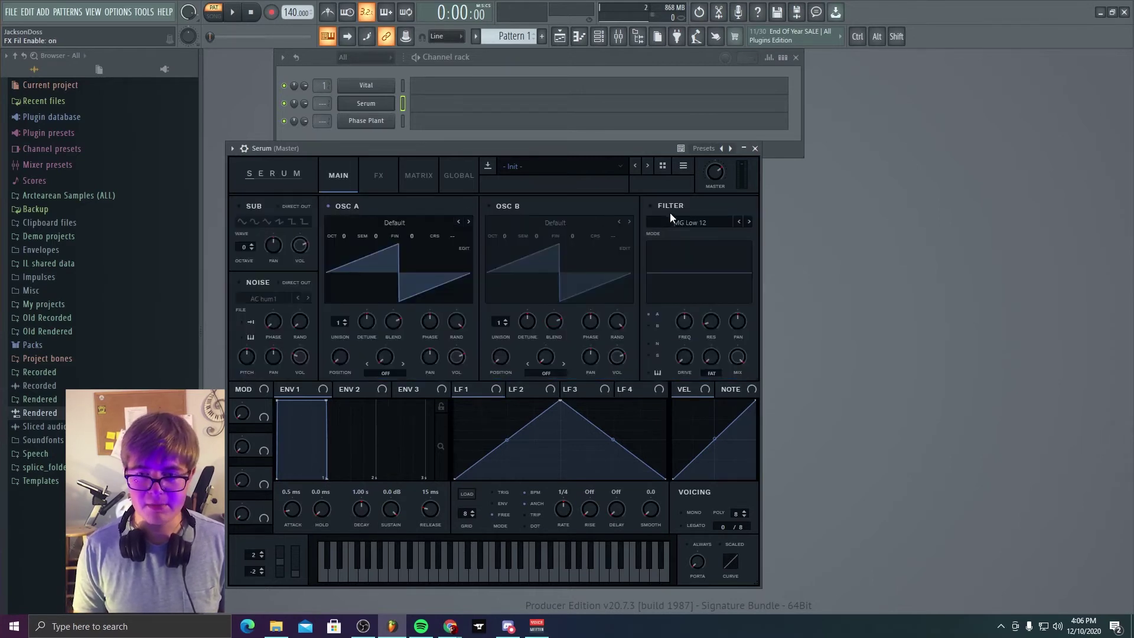
Open Vital's effects page and toggle its Filter effect on and back off.
{"action": "left_click", "coordinate": [385, 174]}
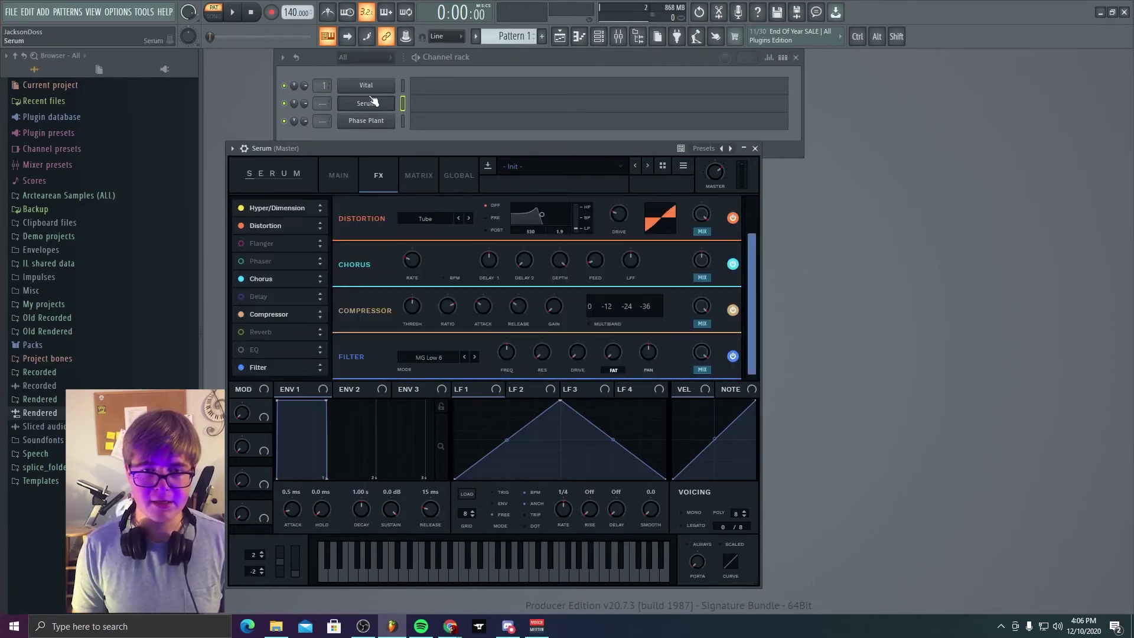
{"action": "left_click", "coordinate": [367, 86]}
{"action": "left_click", "coordinate": [363, 153]}
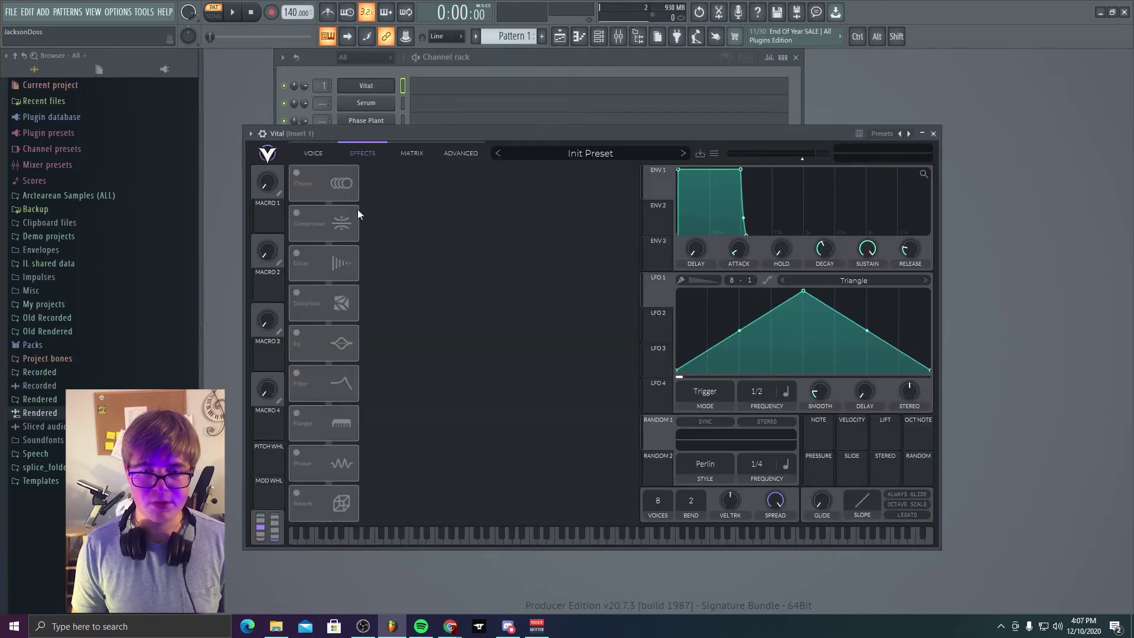
{"action": "left_click", "coordinate": [296, 373]}
{"action": "left_click", "coordinate": [296, 372]}
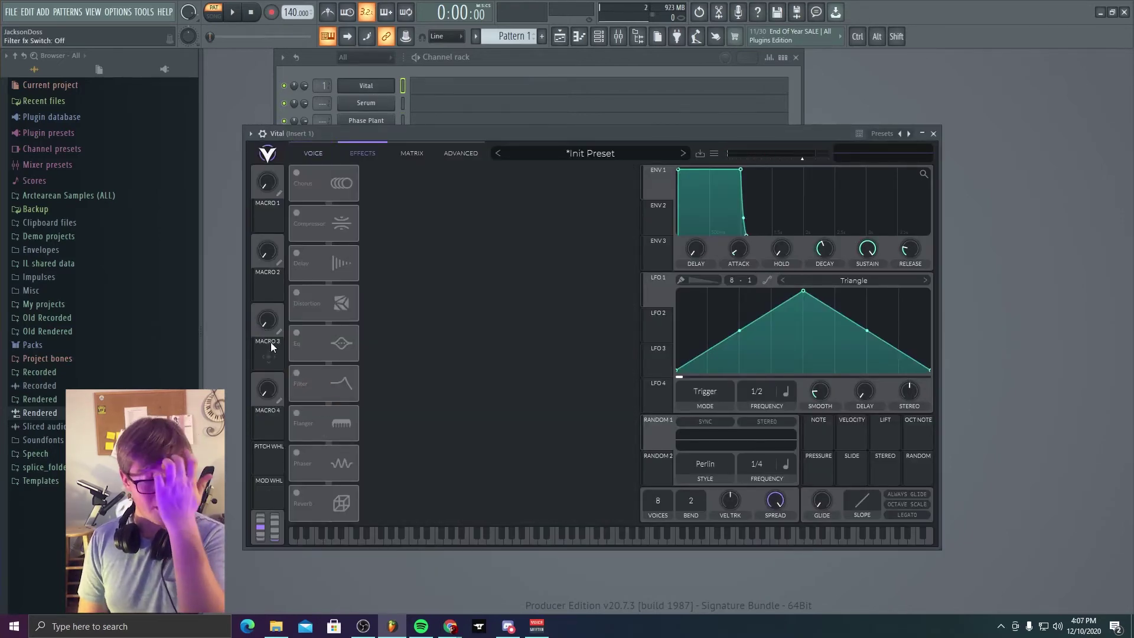
Reopen Serum and switch off Hyper/Dimension, Distortion, Chorus, Compressor and Filter.
{"action": "left_click", "coordinate": [361, 102]}
{"action": "left_click", "coordinate": [361, 182]}
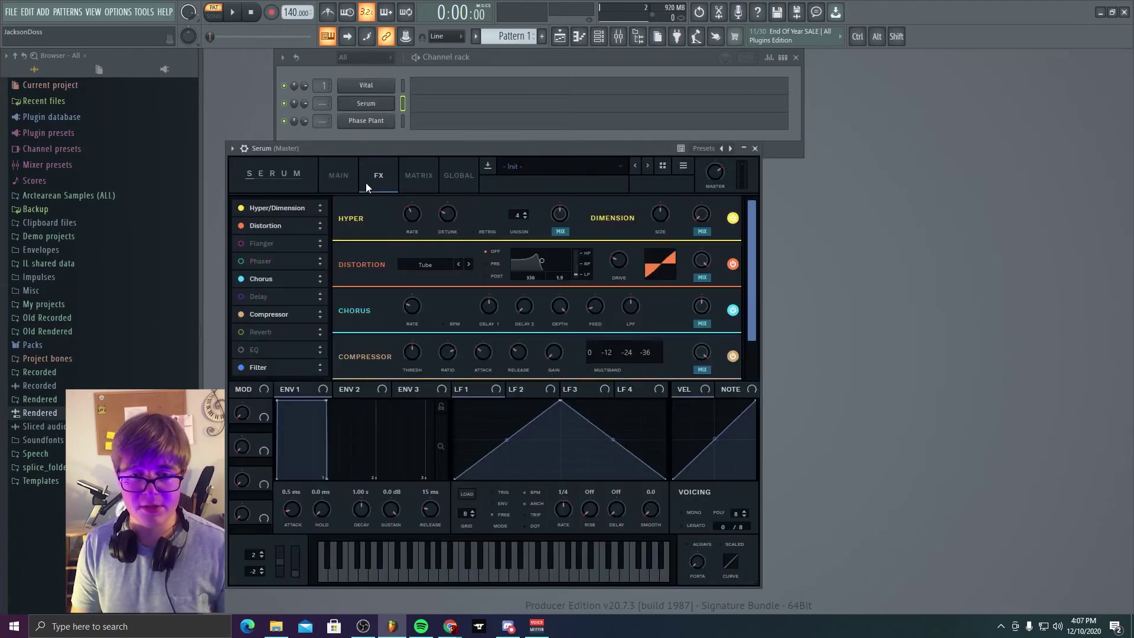
{"action": "left_click", "coordinate": [241, 209]}
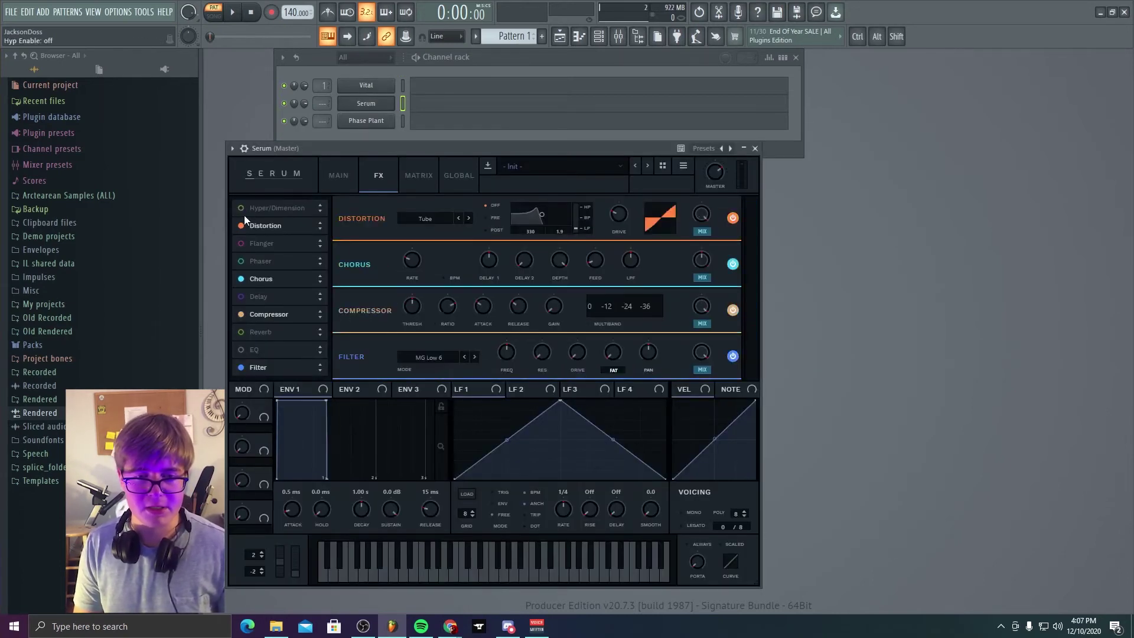
{"action": "left_click", "coordinate": [243, 224]}
{"action": "left_click", "coordinate": [242, 278]}
{"action": "left_click", "coordinate": [242, 314]}
{"action": "left_click", "coordinate": [242, 366]}
{"action": "left_click", "coordinate": [331, 175]}
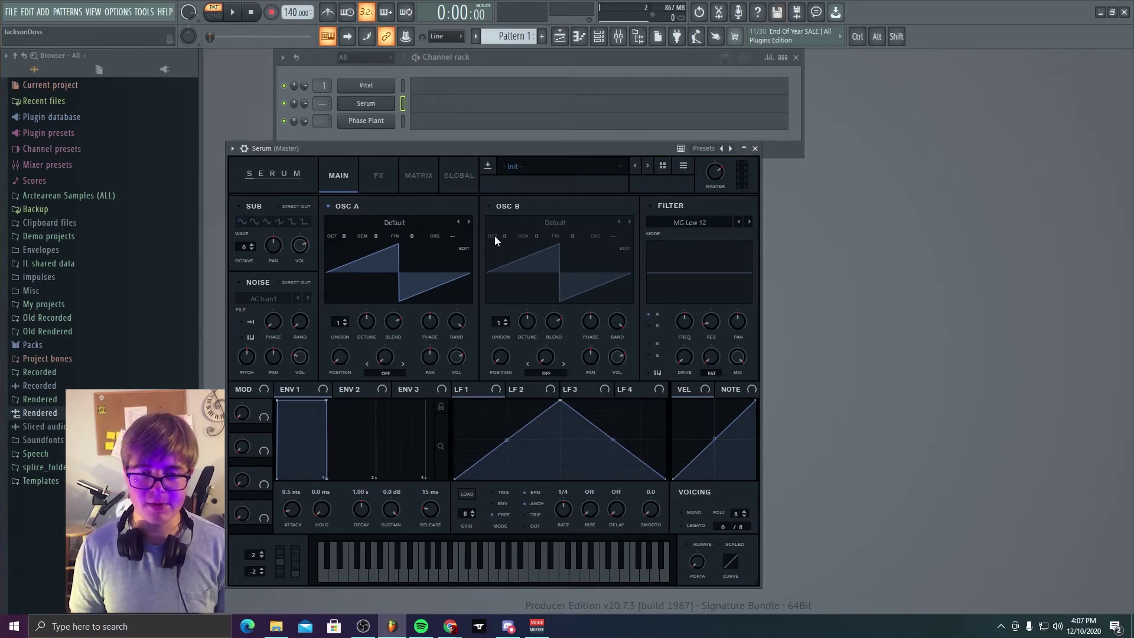
Browse Serum's Global, Matrix and FX pages, ending on the Main oscillator page.
{"action": "left_click", "coordinate": [447, 183]}
{"action": "left_click", "coordinate": [412, 181]}
{"action": "left_click", "coordinate": [448, 176]}
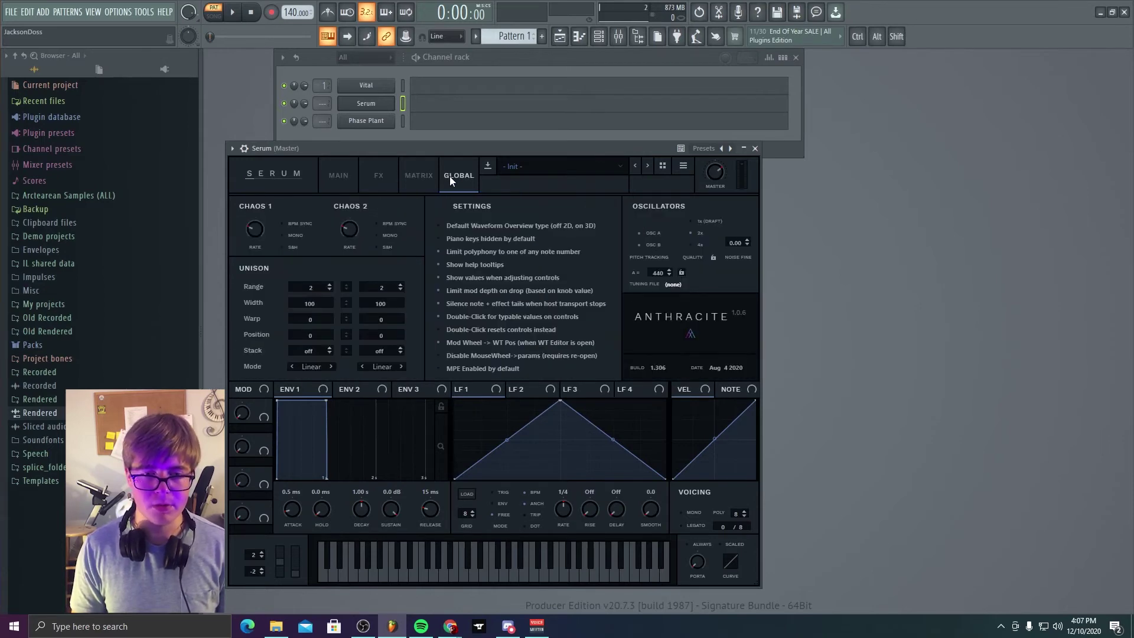
{"action": "left_click", "coordinate": [377, 181]}
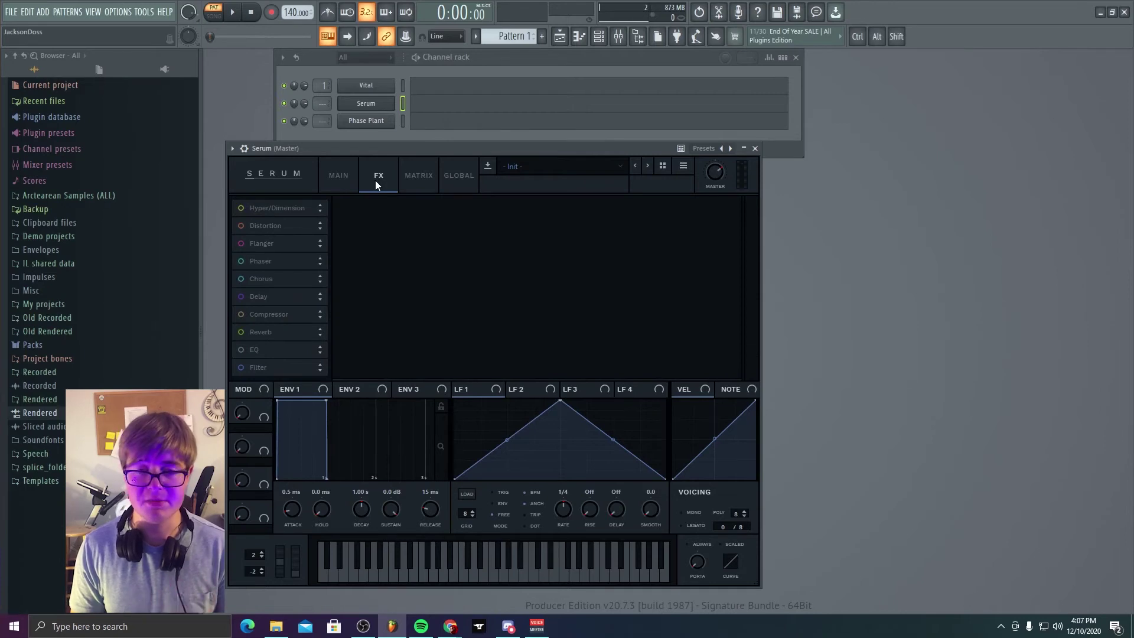
{"action": "left_click", "coordinate": [338, 177]}
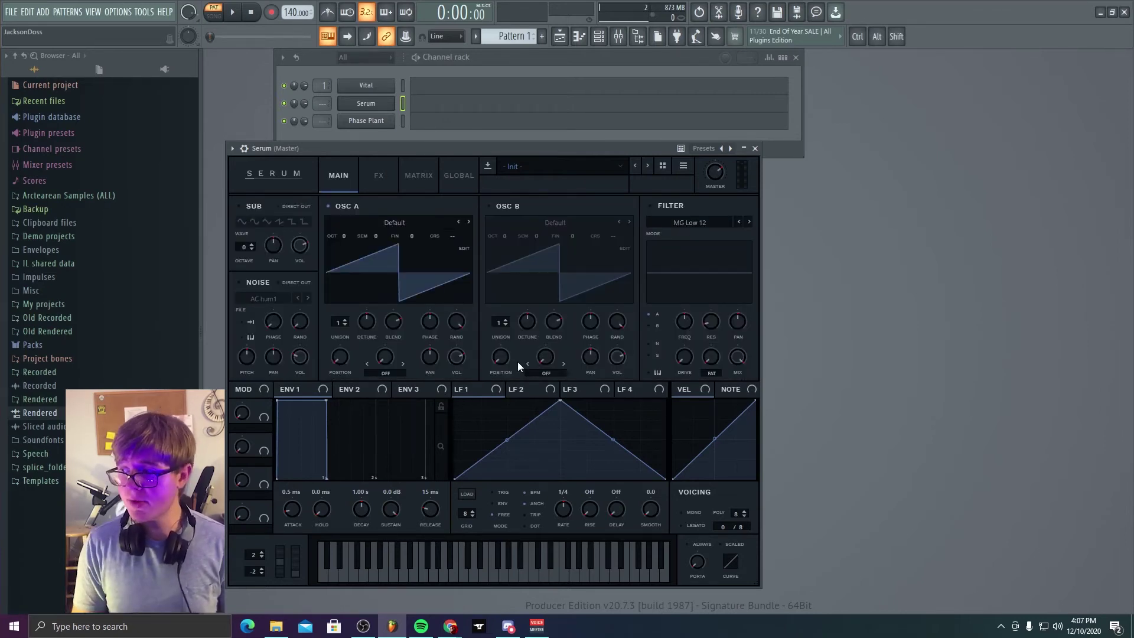
{"action": "left_click", "coordinate": [385, 87]}
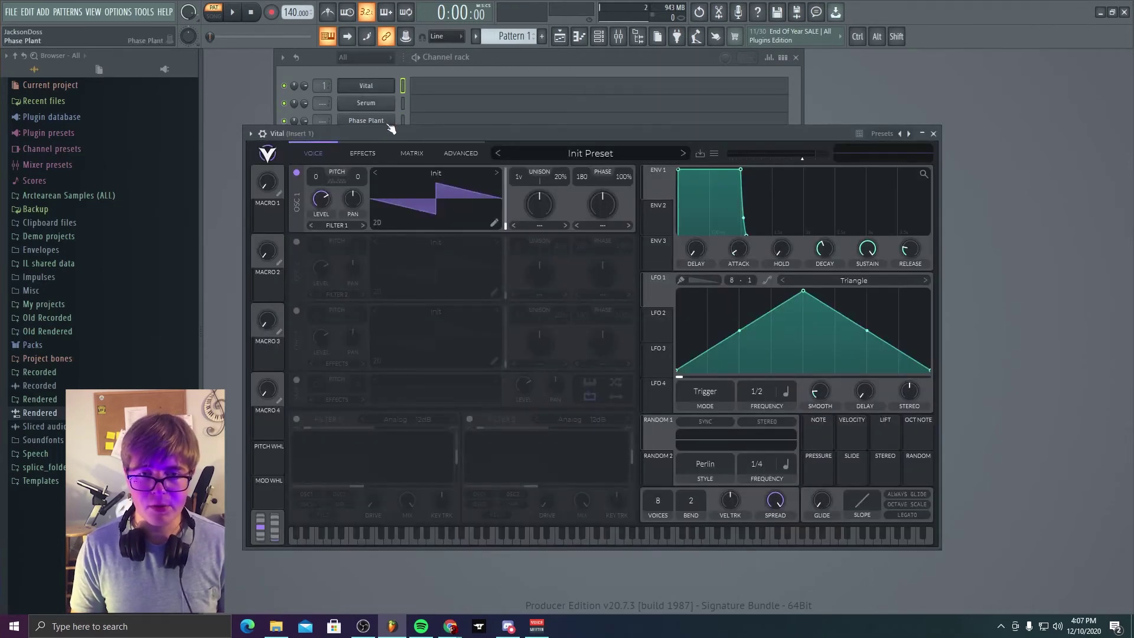
{"action": "left_click_drag", "start_coordinate": [388, 126], "coordinate": [369, 169]}
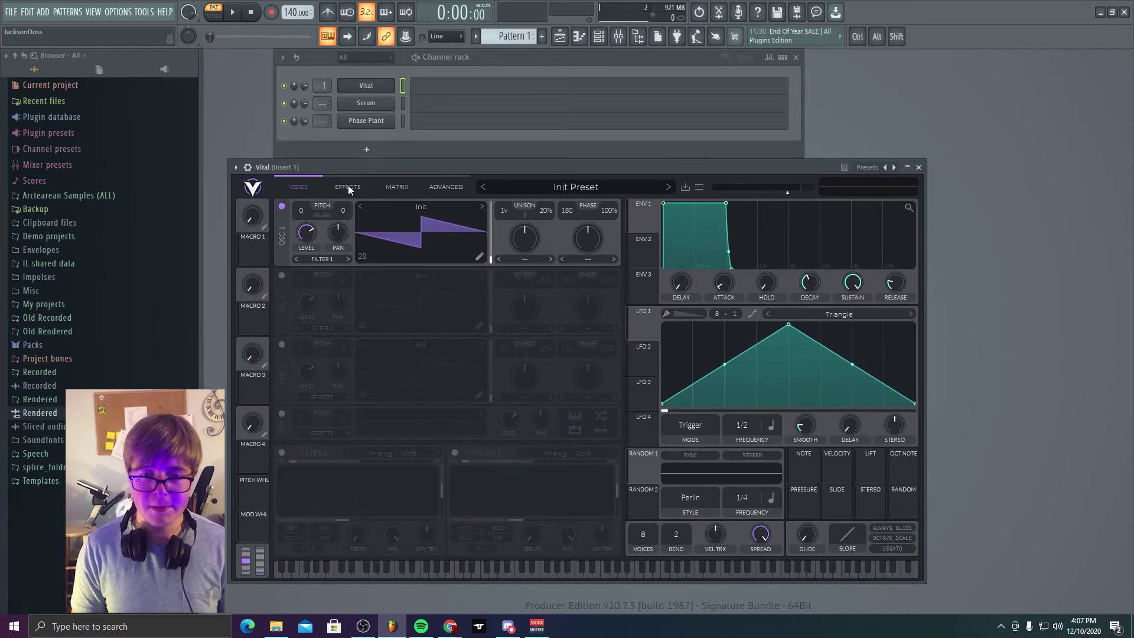
{"action": "left_click", "coordinate": [397, 188]}
{"action": "left_click", "coordinate": [428, 184]}
{"action": "left_click", "coordinate": [397, 187]}
{"action": "left_click", "coordinate": [298, 188]}
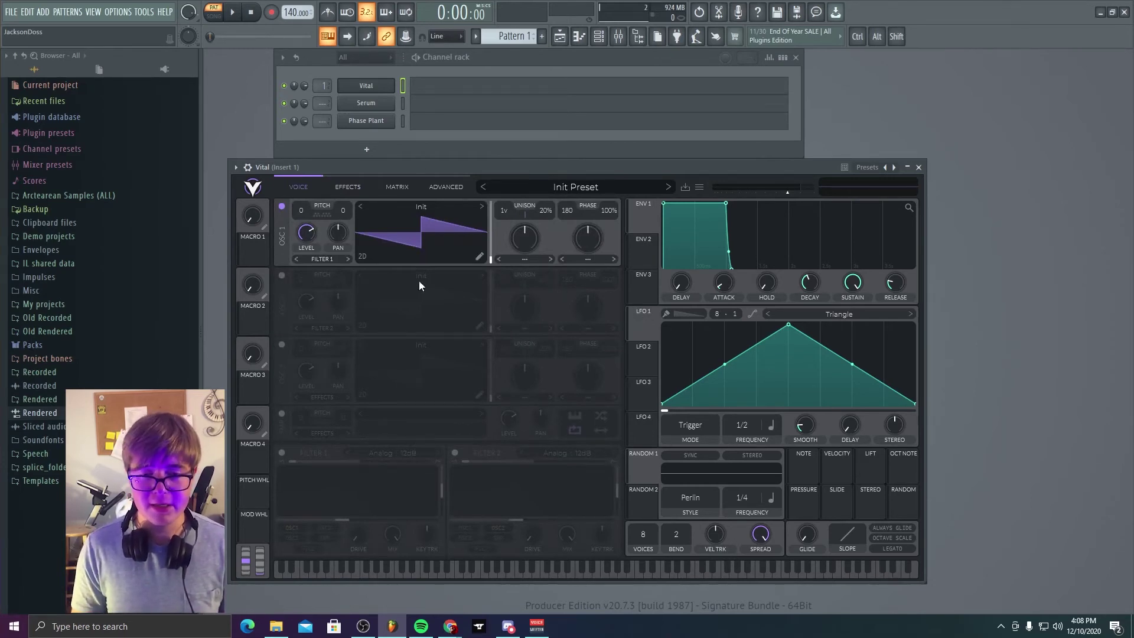
{"action": "left_click", "coordinate": [252, 187]}
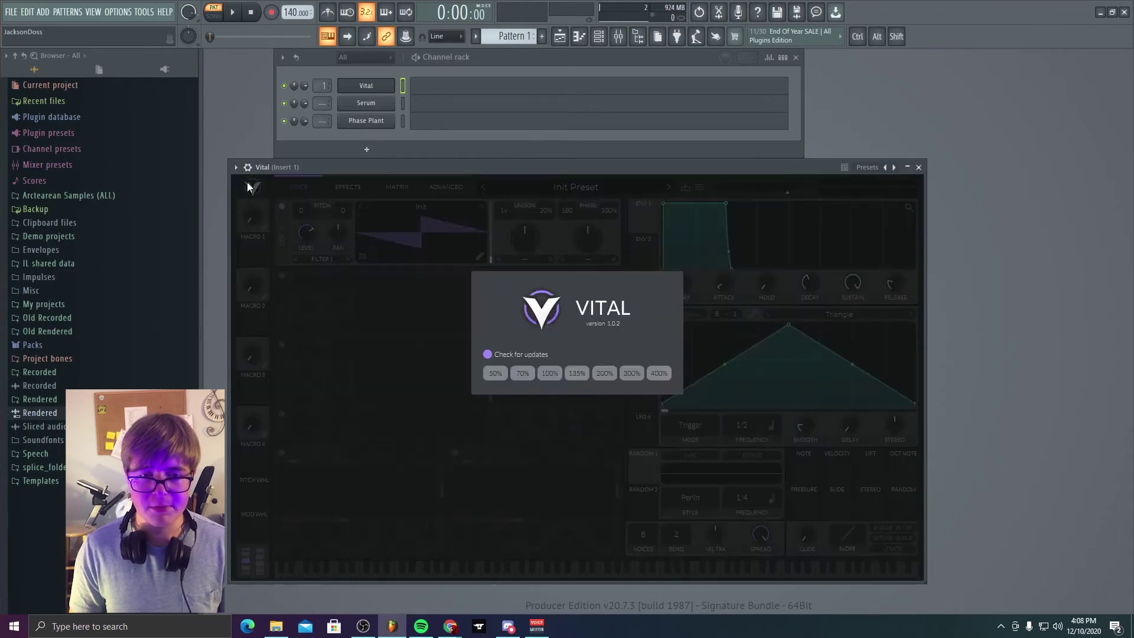
{"action": "left_click", "coordinate": [440, 259]}
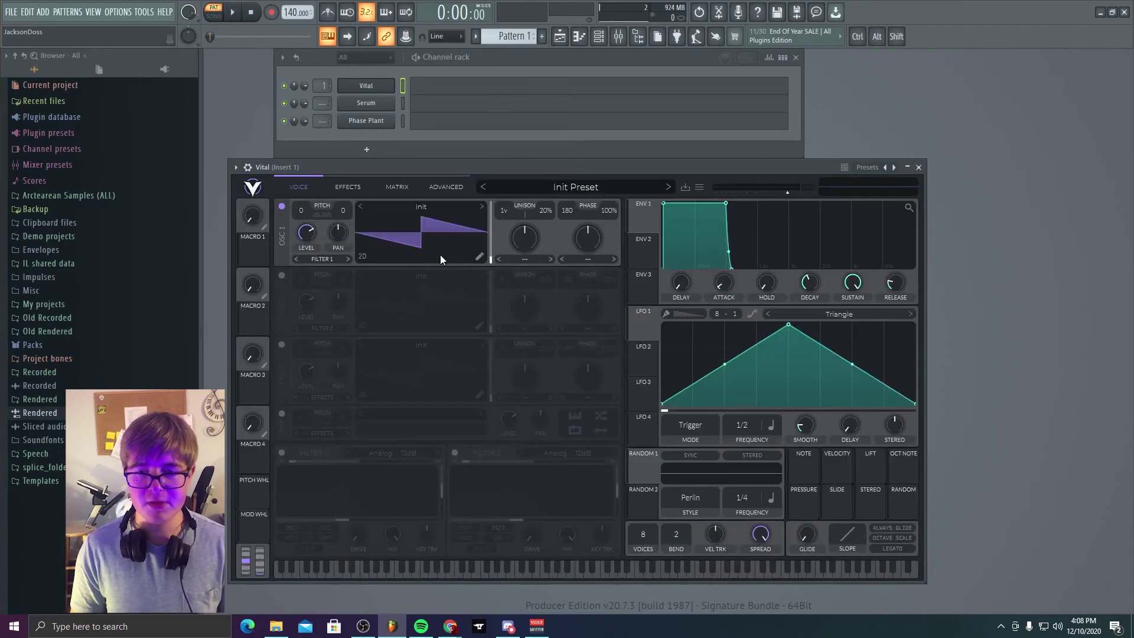
{"action": "left_click", "coordinate": [699, 188]}
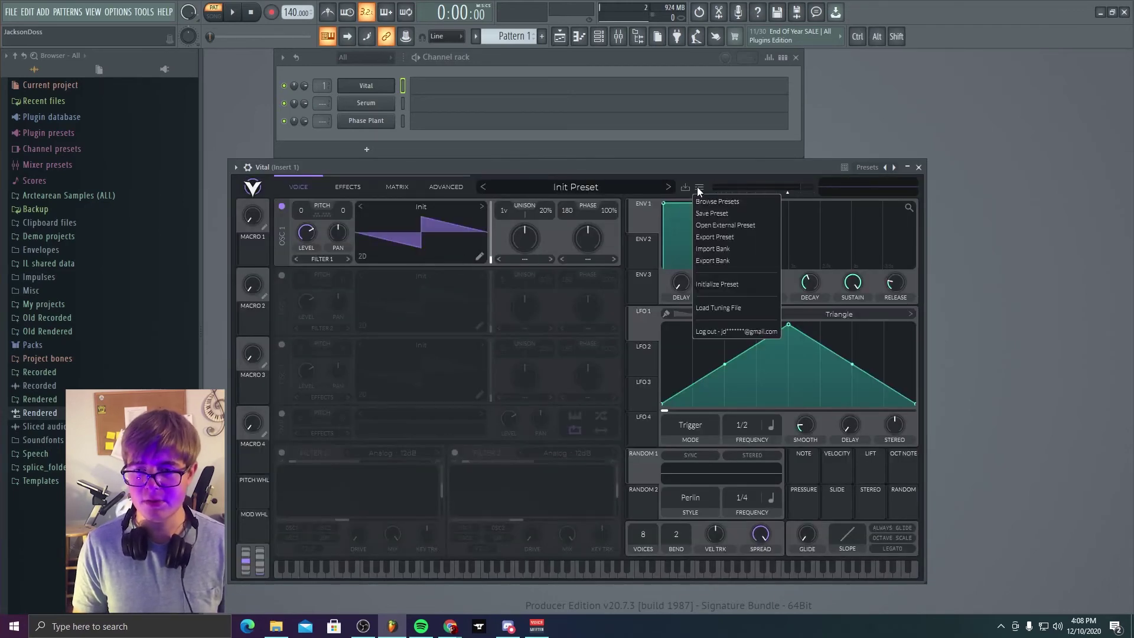
{"action": "left_click", "coordinate": [618, 165]}
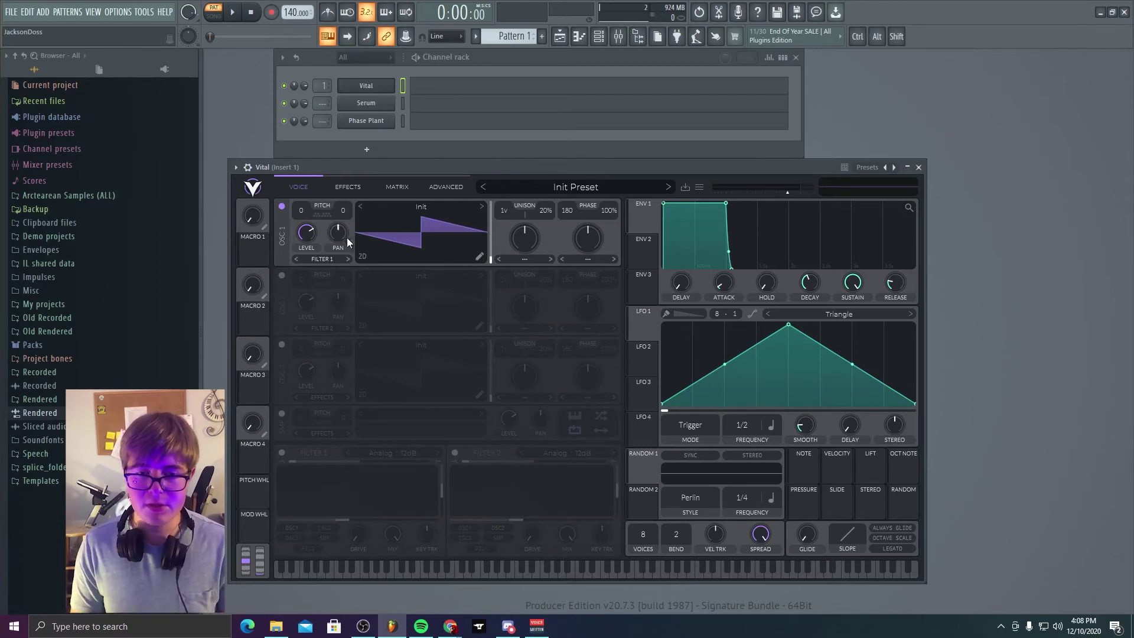
Cycle oscillator 1's display through 3D and spectral views, then back to 2D.
{"action": "left_click", "coordinate": [363, 256]}
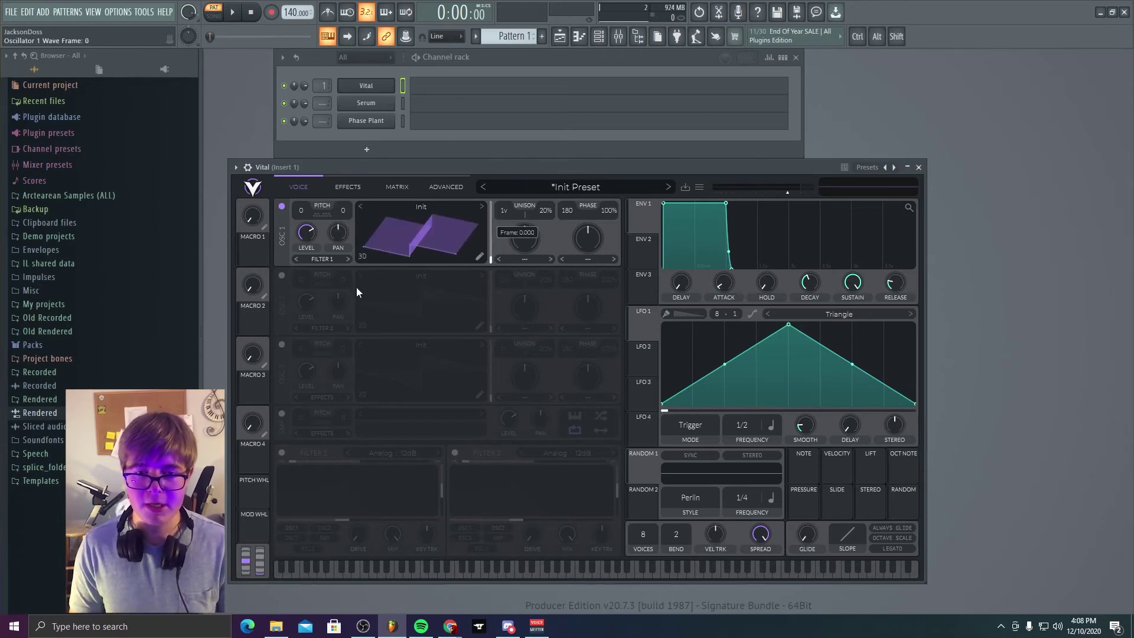
{"action": "left_click", "coordinate": [363, 256]}
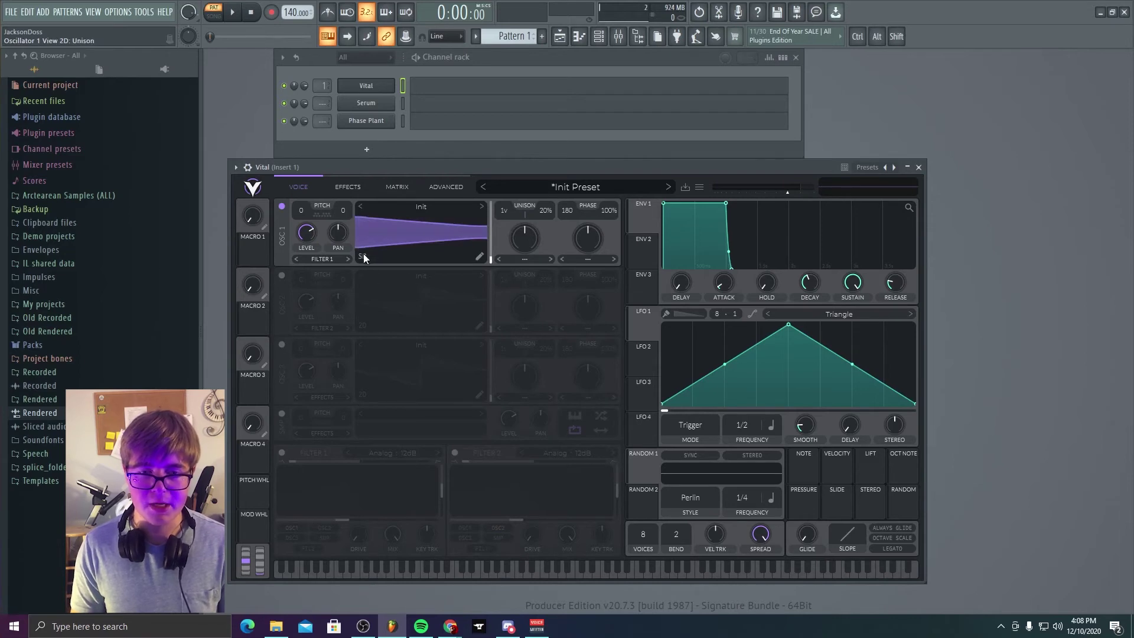
{"action": "left_click", "coordinate": [362, 255]}
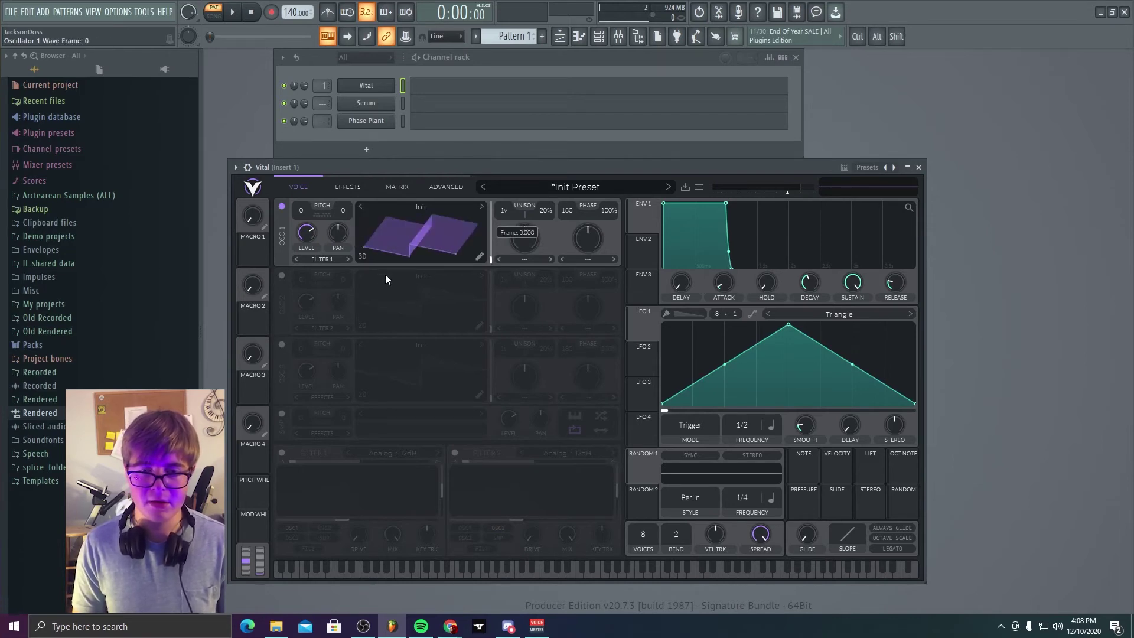
{"action": "left_click", "coordinate": [363, 256]}
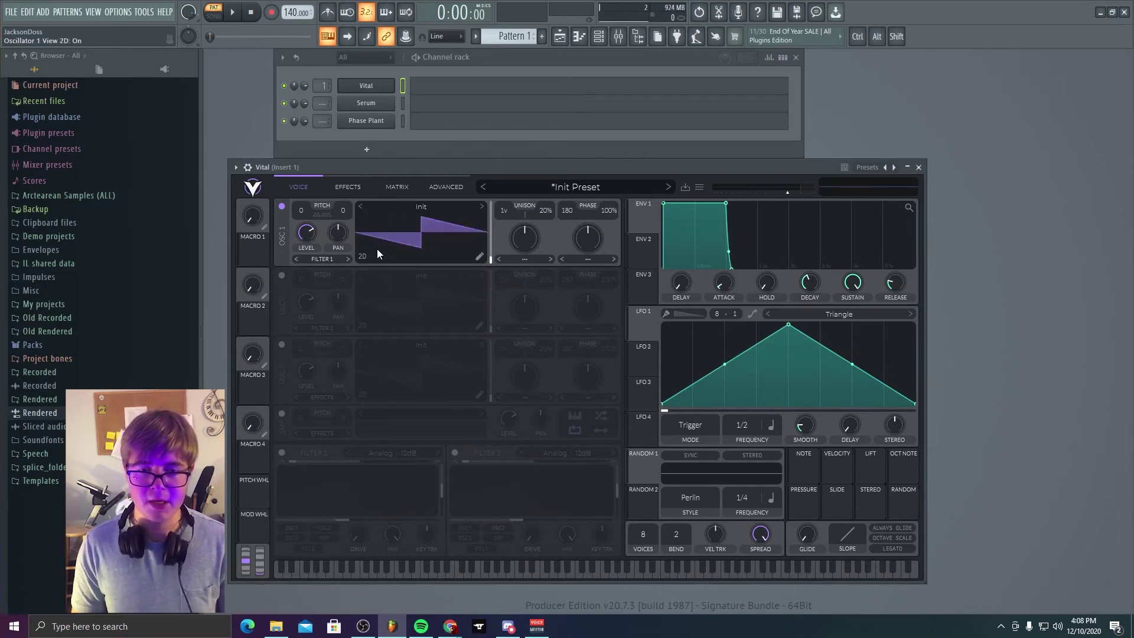
Briefly try oscillator 2 and the sample layer, leaving both switched off.
{"action": "left_click", "coordinate": [283, 275]}
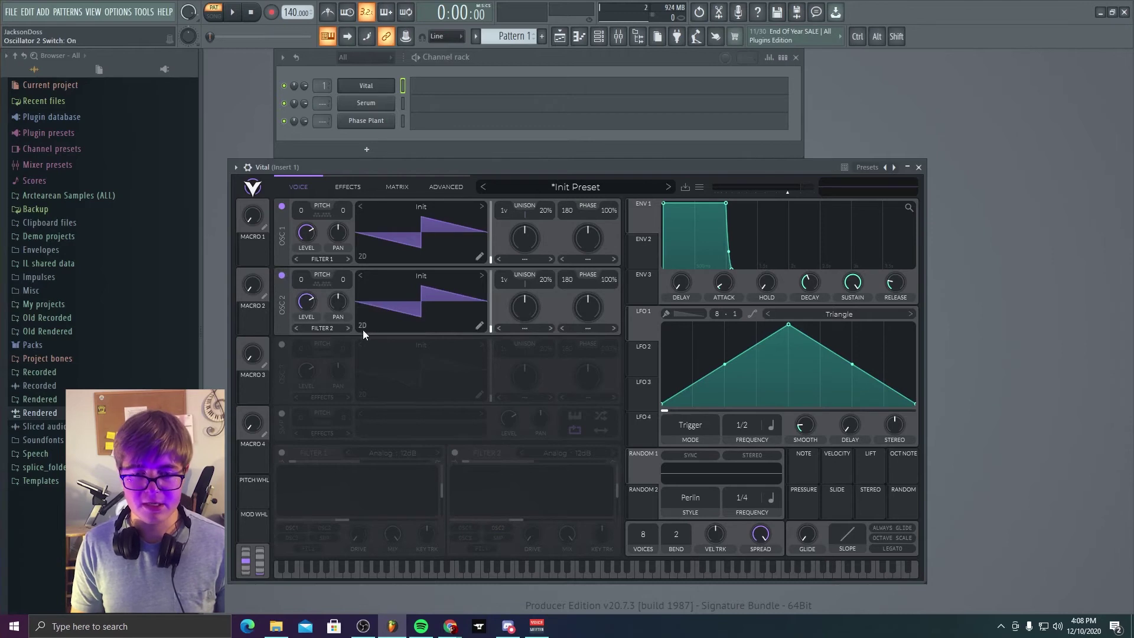
{"action": "left_click", "coordinate": [362, 326]}
{"action": "left_click", "coordinate": [362, 326]}
{"action": "left_click", "coordinate": [281, 276]}
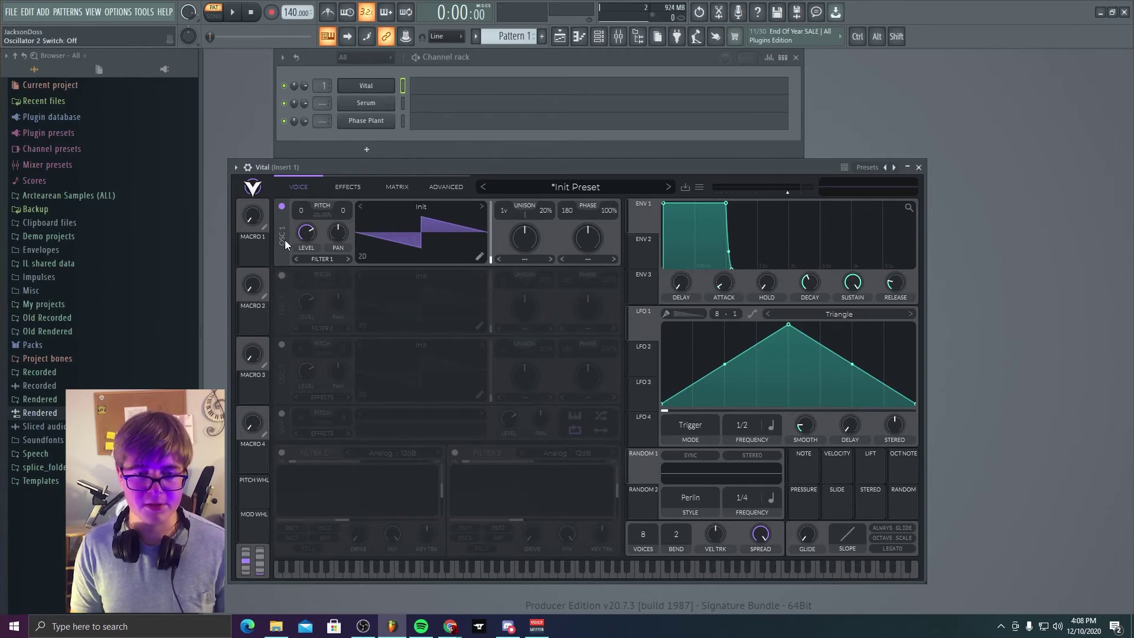
{"action": "left_click", "coordinate": [281, 413]}
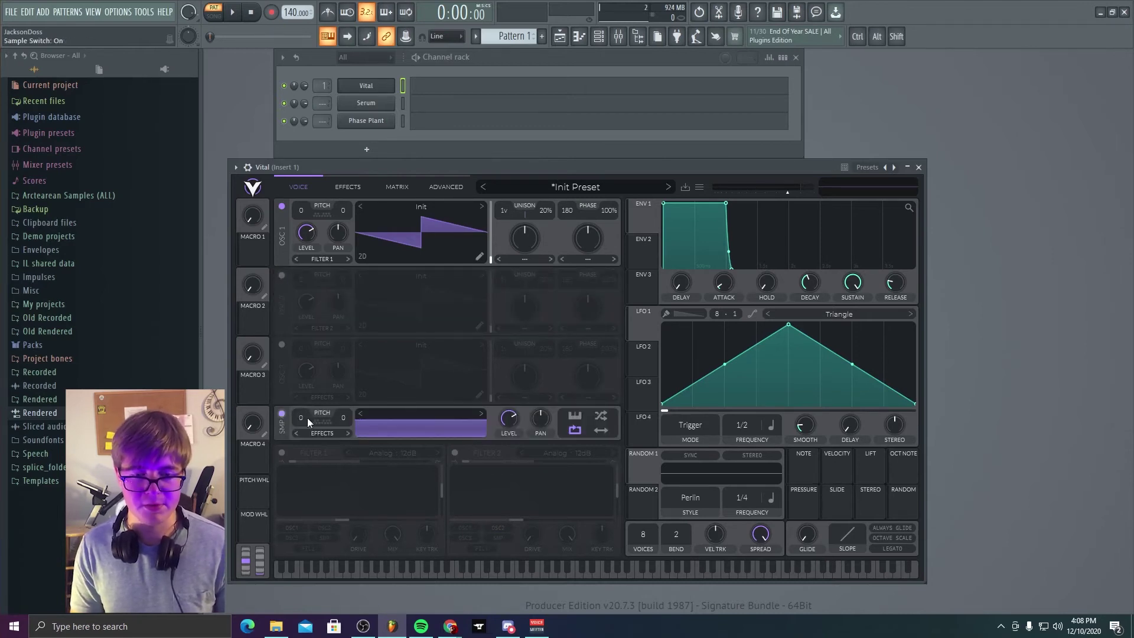
{"action": "left_click", "coordinate": [286, 415]}
{"action": "left_click", "coordinate": [287, 415]}
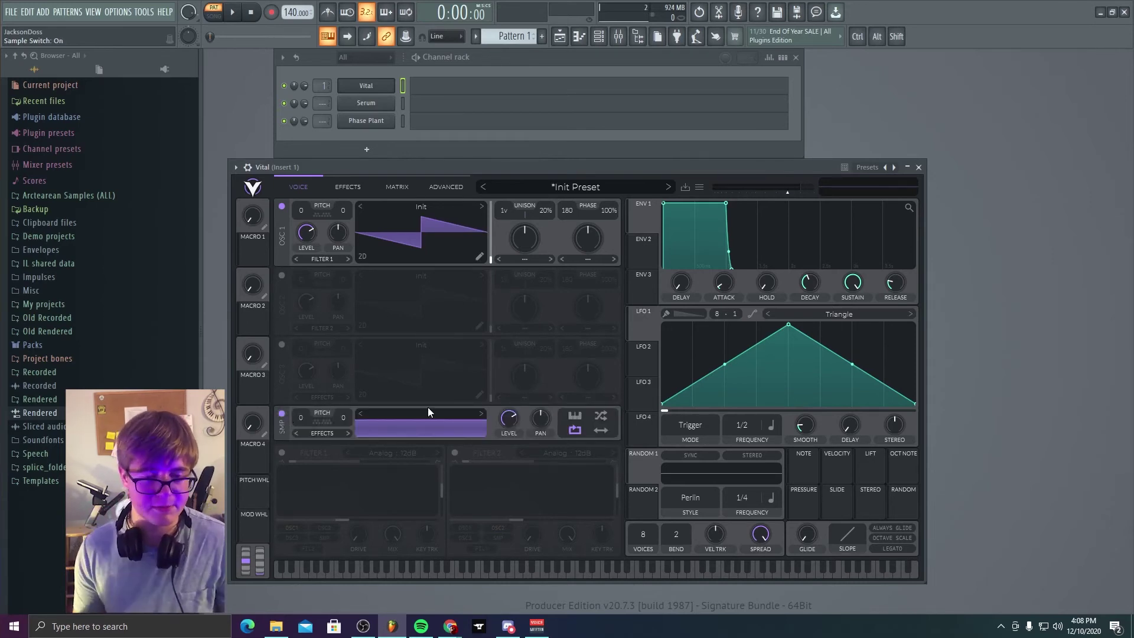
{"action": "left_click", "coordinate": [284, 413]}
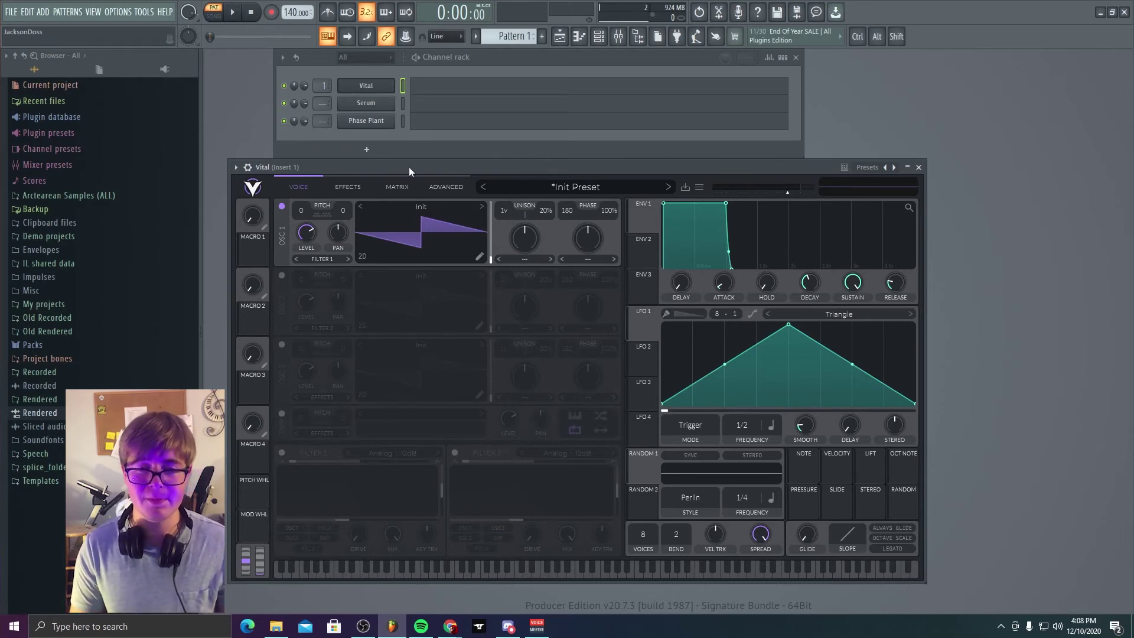
Move the Phase Plant window lower, then bring up Serum's Init patch.
{"action": "left_click", "coordinate": [366, 121]}
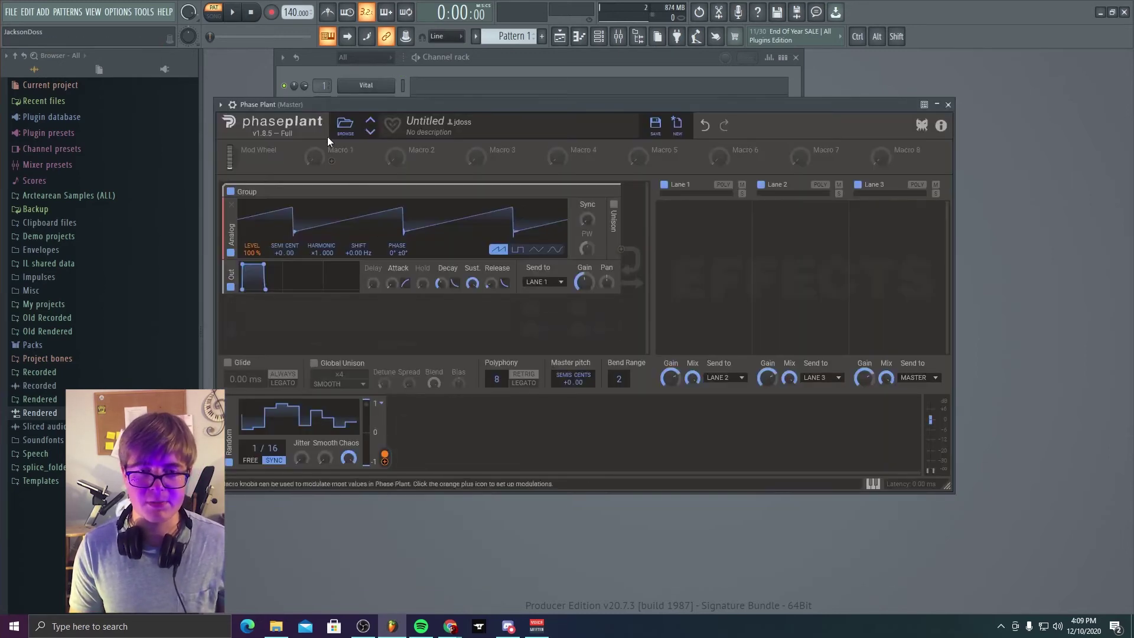
{"action": "left_click_drag", "start_coordinate": [343, 107], "coordinate": [362, 175]}
{"action": "left_click", "coordinate": [366, 103]}
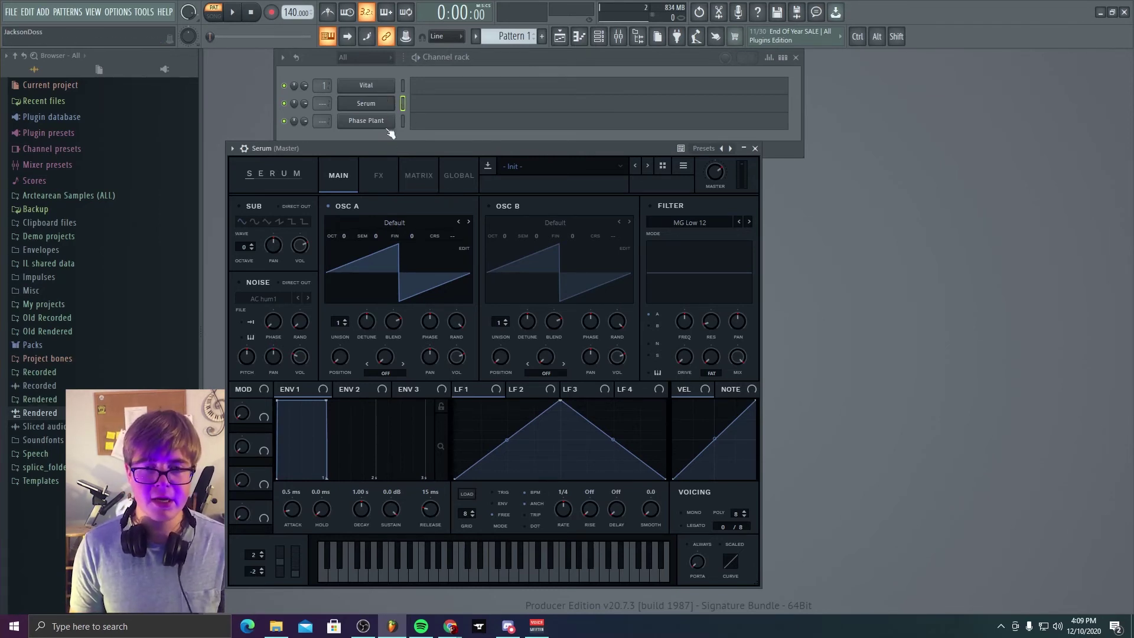
Flip between the Vital and Serum windows, finishing on Phase Plant's Untitled patch.
{"action": "left_click", "coordinate": [390, 85]}
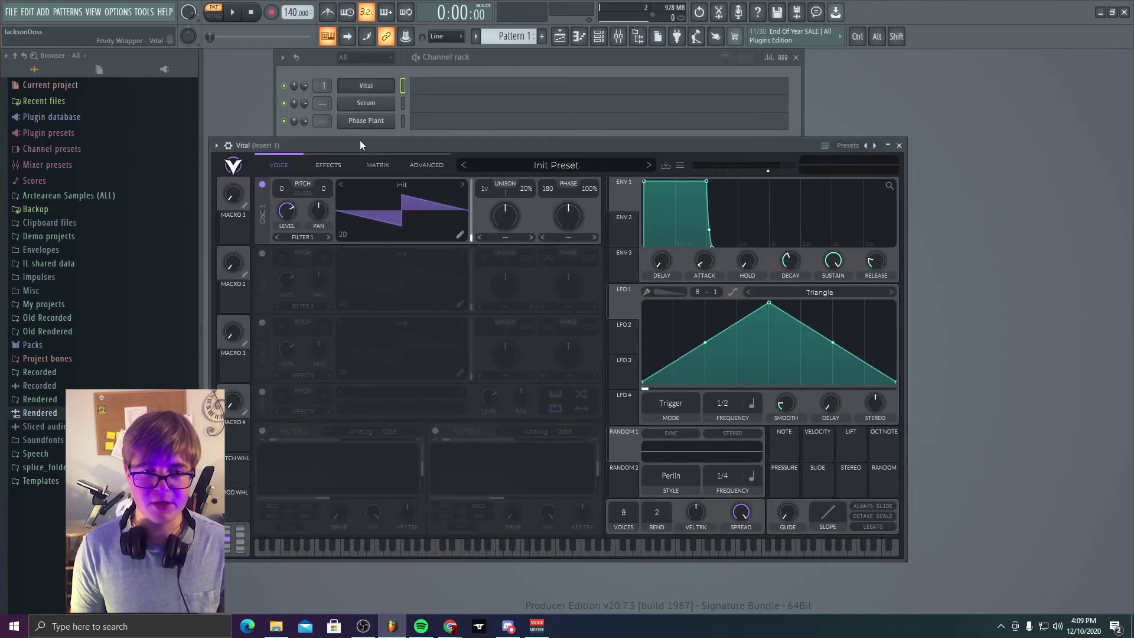
{"action": "left_click", "coordinate": [366, 103]}
{"action": "left_click", "coordinate": [370, 86]}
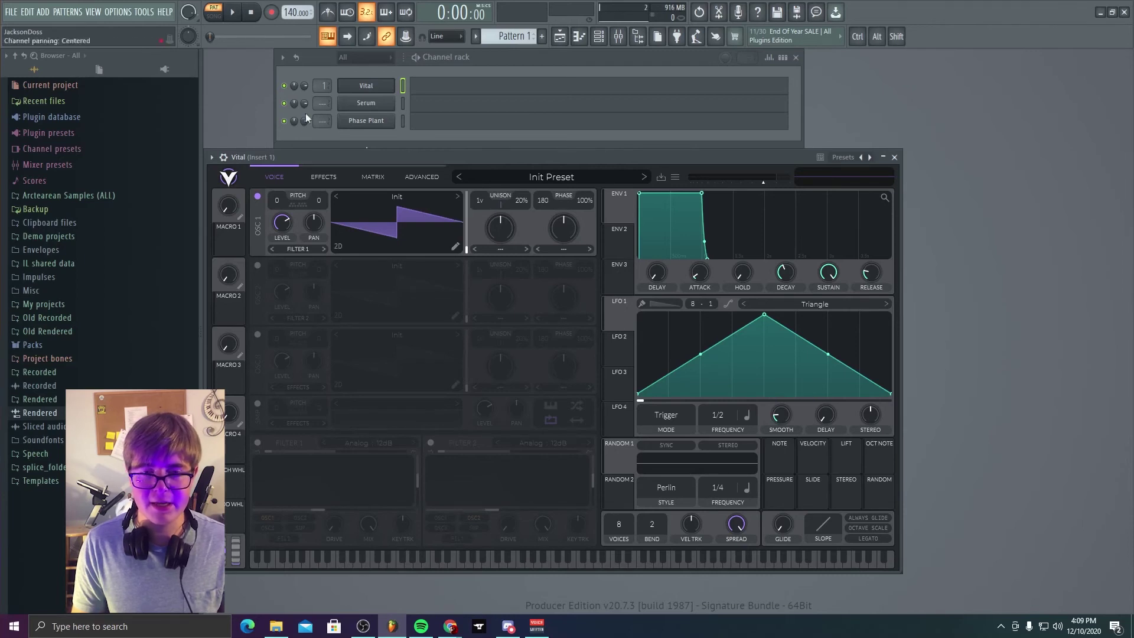
{"action": "left_click", "coordinate": [358, 106]}
{"action": "left_click", "coordinate": [356, 122]}
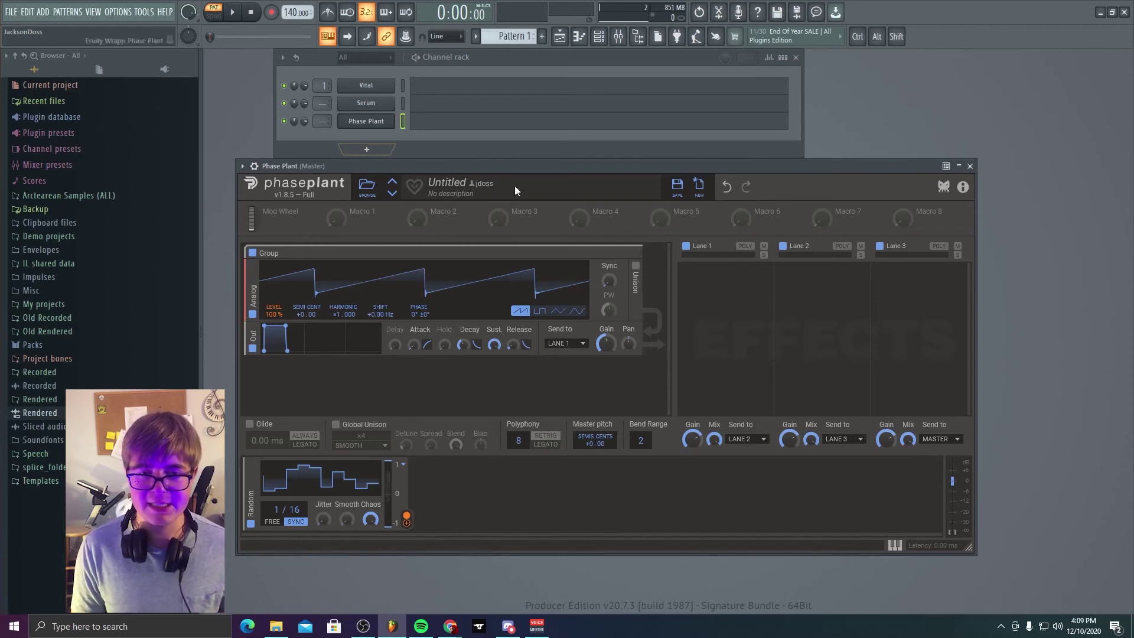
Launch and quit Phase Plant's hidden Phase Invaders game via the kilohearts logo, then switch to Serum.
{"action": "left_click", "coordinate": [944, 188]}
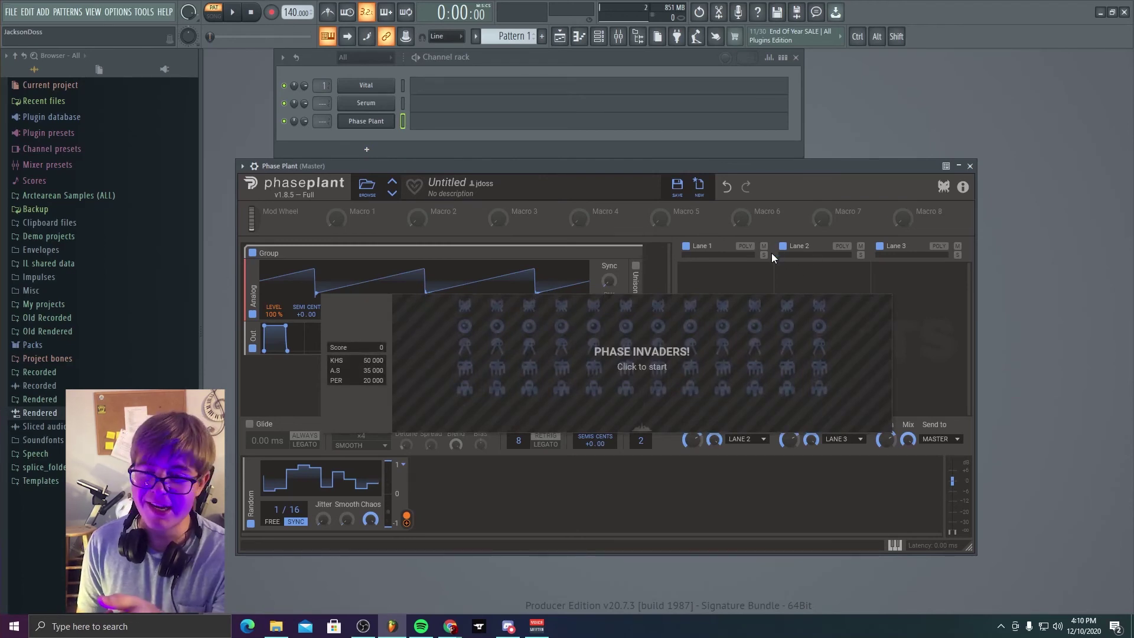
{"action": "key", "text": "Escape"}
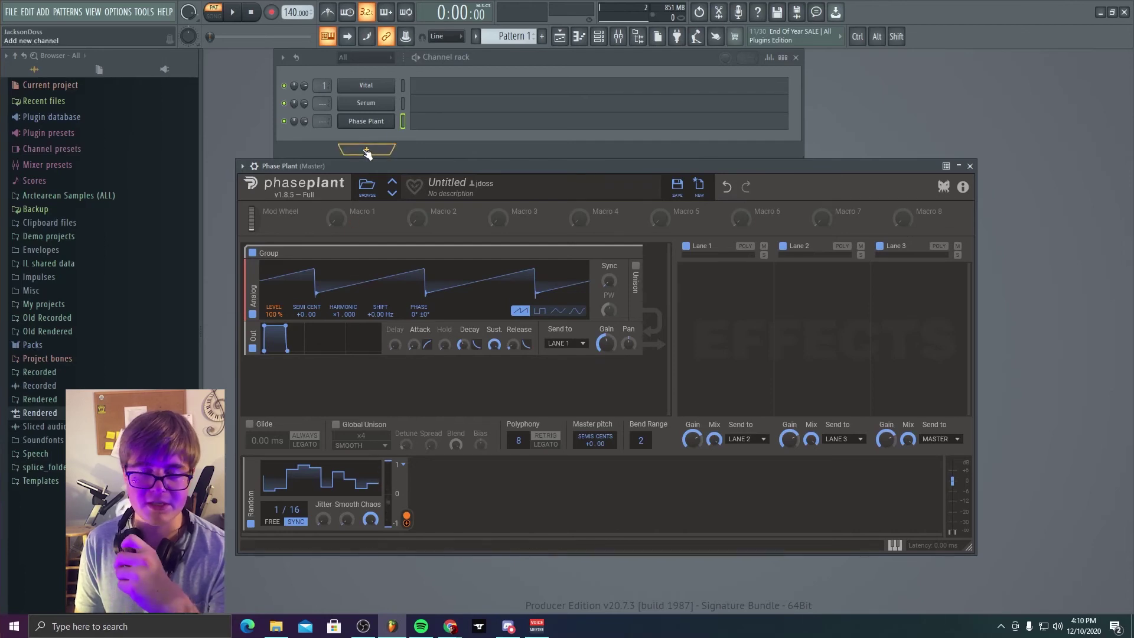
{"action": "left_click", "coordinate": [372, 102]}
Bring Vital to the front, nudge its window up and right, and toggle between Voice and Advanced pages.
{"action": "left_click", "coordinate": [370, 87]}
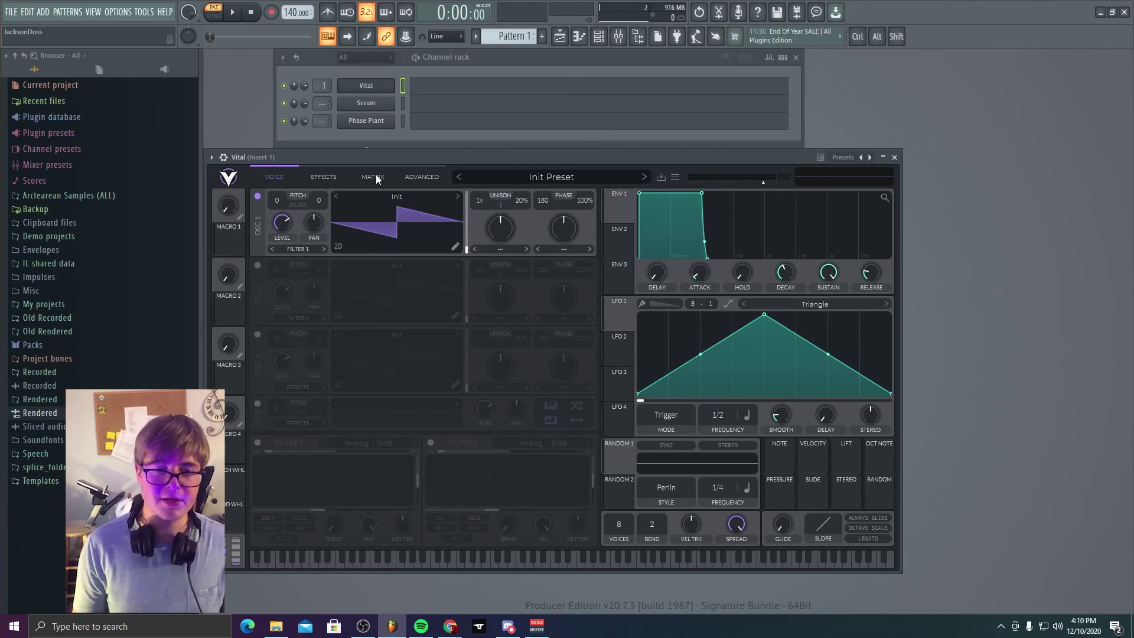
{"action": "left_click_drag", "start_coordinate": [360, 154], "coordinate": [372, 147]}
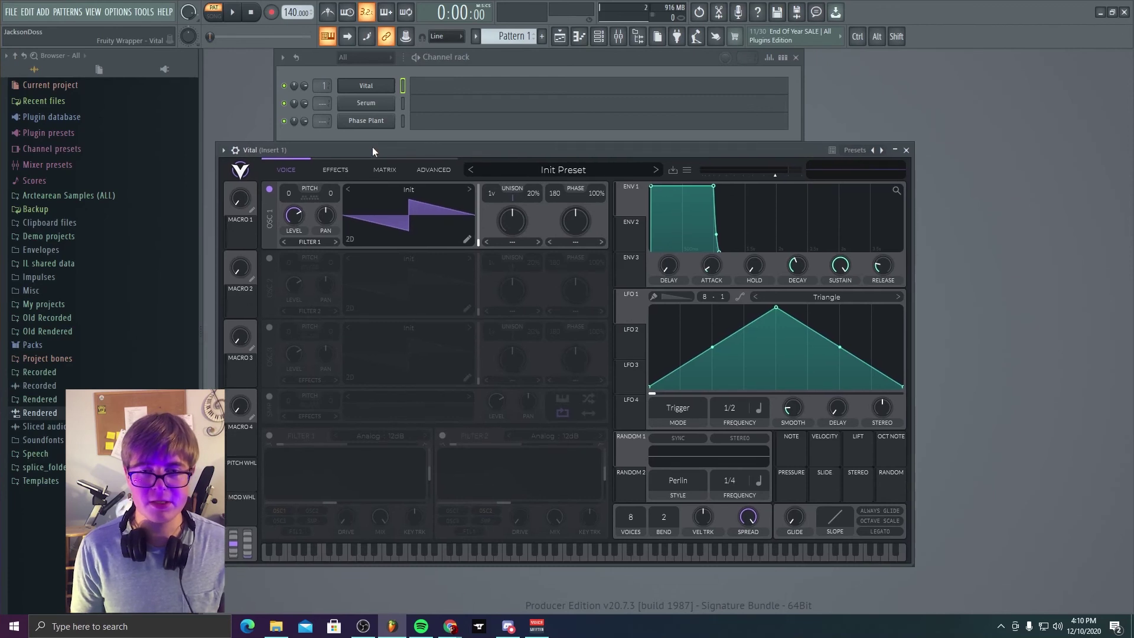
{"action": "left_click", "coordinate": [434, 169]}
{"action": "left_click", "coordinate": [278, 169]}
{"action": "left_click", "coordinate": [431, 171]}
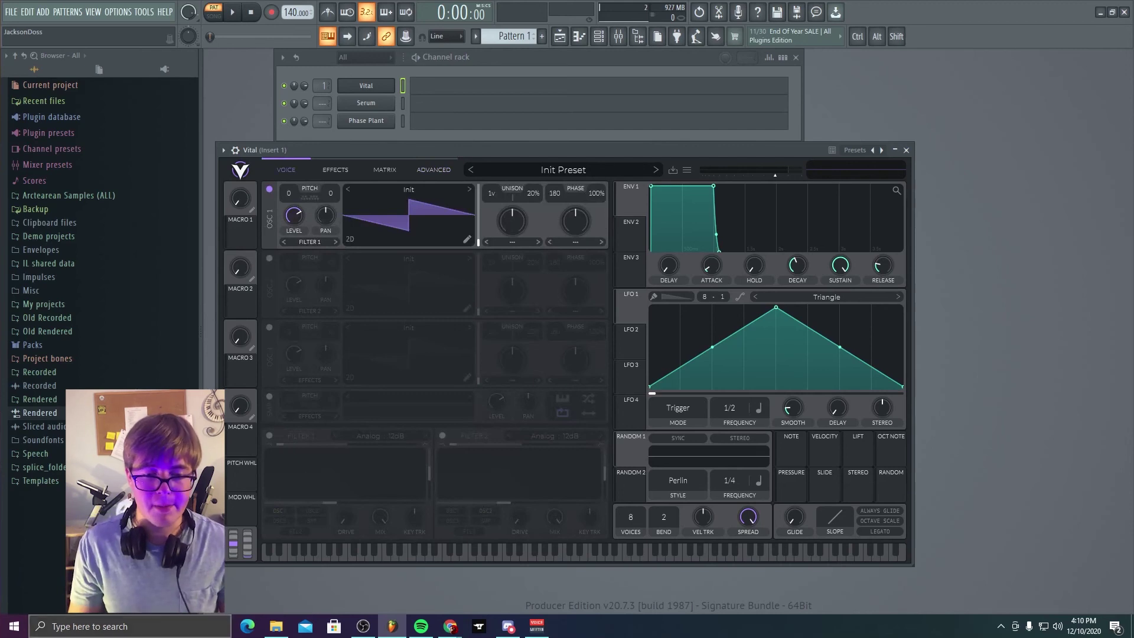
Check the mod wheel's options, then drag ENV 1's release down to 0 seconds.
{"action": "right_click", "coordinate": [235, 538]}
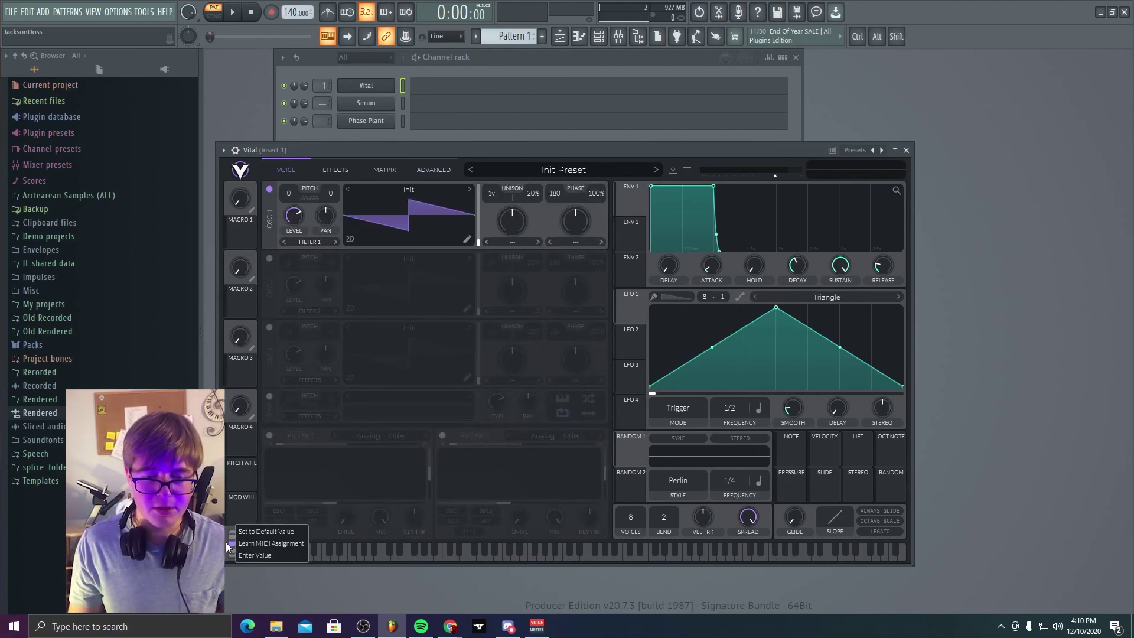
{"action": "left_click", "coordinate": [225, 542]}
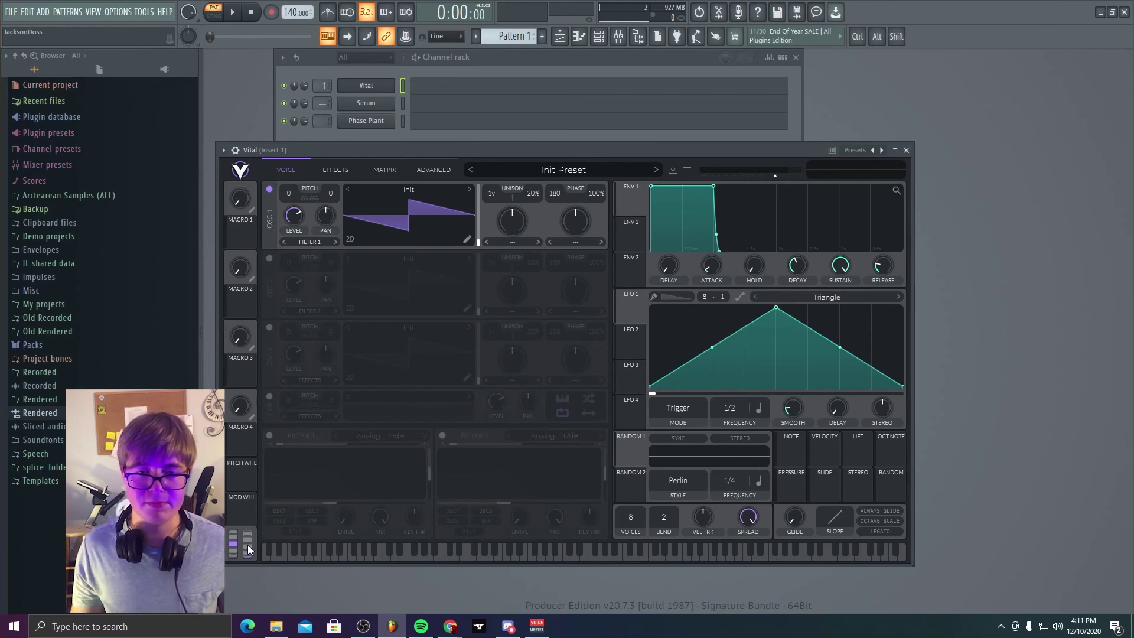
{"action": "left_click_drag", "start_coordinate": [882, 266], "coordinate": [867, 405]}
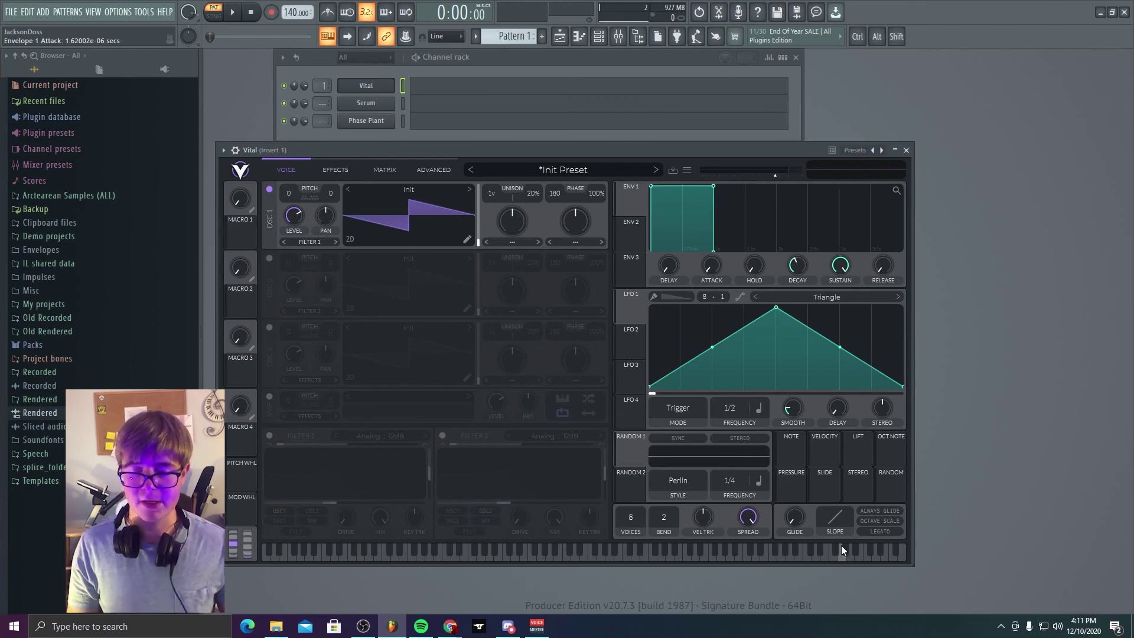
Browse Vital's Advanced, Matrix and Effects pages, finishing back on the Voice page.
{"action": "left_click", "coordinate": [434, 170]}
{"action": "left_click", "coordinate": [382, 170]}
{"action": "left_click", "coordinate": [428, 170]}
{"action": "left_click", "coordinate": [331, 170]}
{"action": "left_click", "coordinate": [378, 170]}
{"action": "left_click", "coordinate": [343, 169]}
{"action": "left_click", "coordinate": [277, 170]}
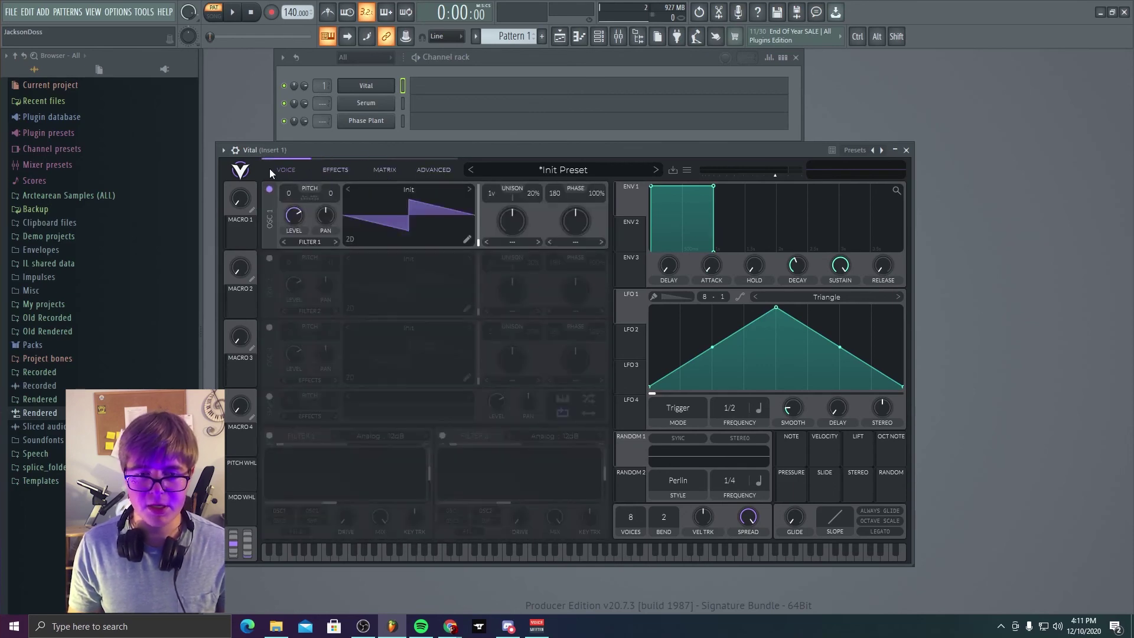